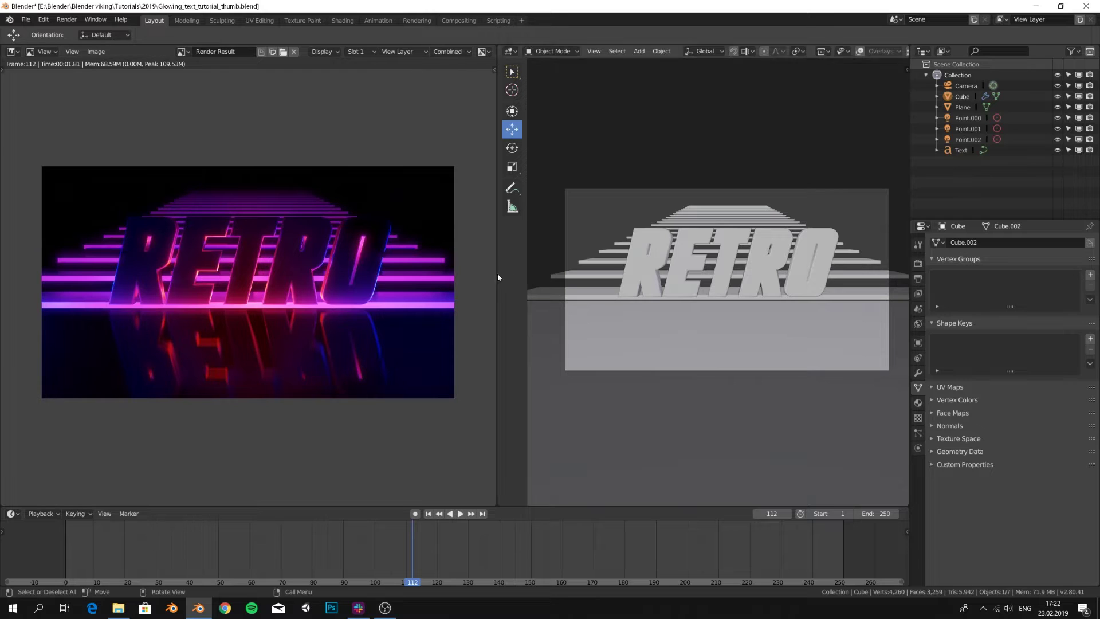
- Show the finished neon RETRO scene's Eevee render settings with Bloom, clearing the splash screen
{"action": "left_click_drag", "start_coordinate": [497, 273], "coordinate": [527, 268]}
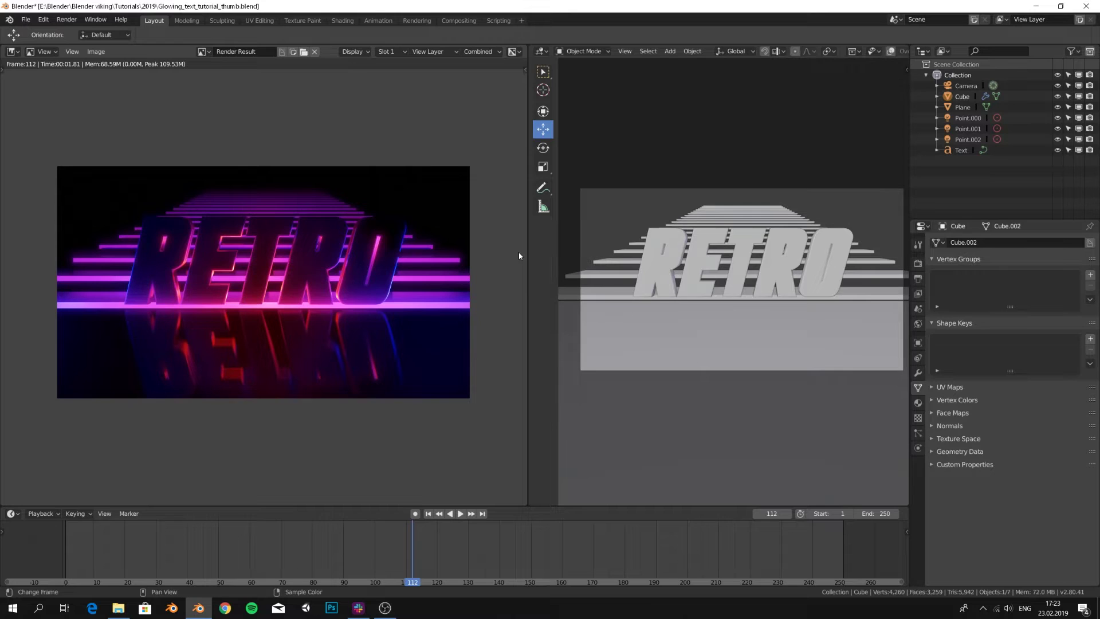
{"action": "left_click", "coordinate": [918, 264]}
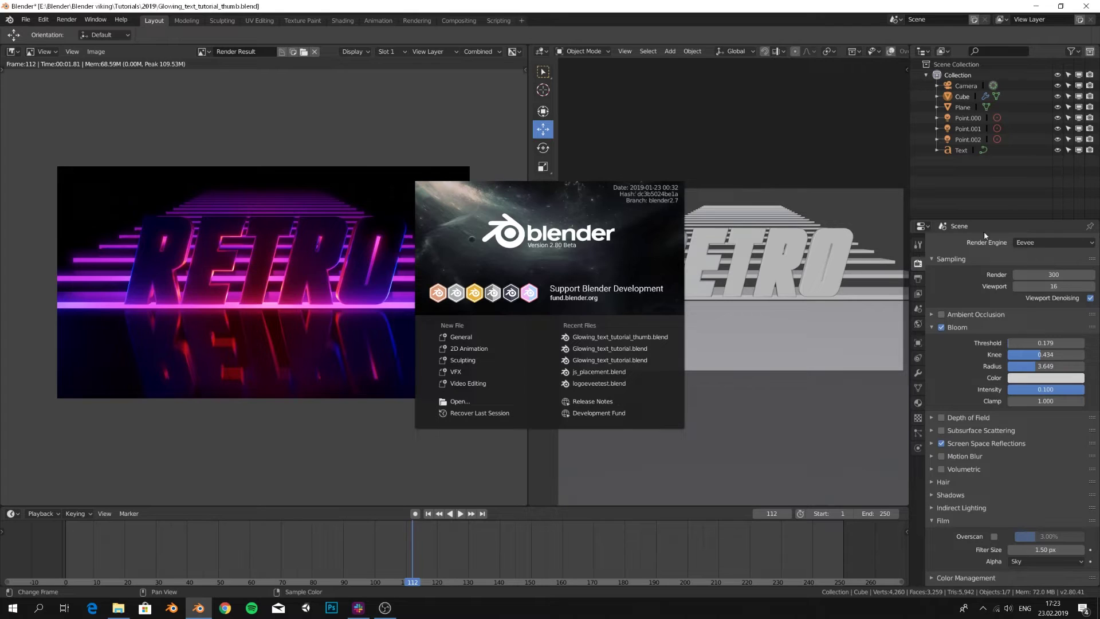
{"action": "left_click", "coordinate": [493, 130]}
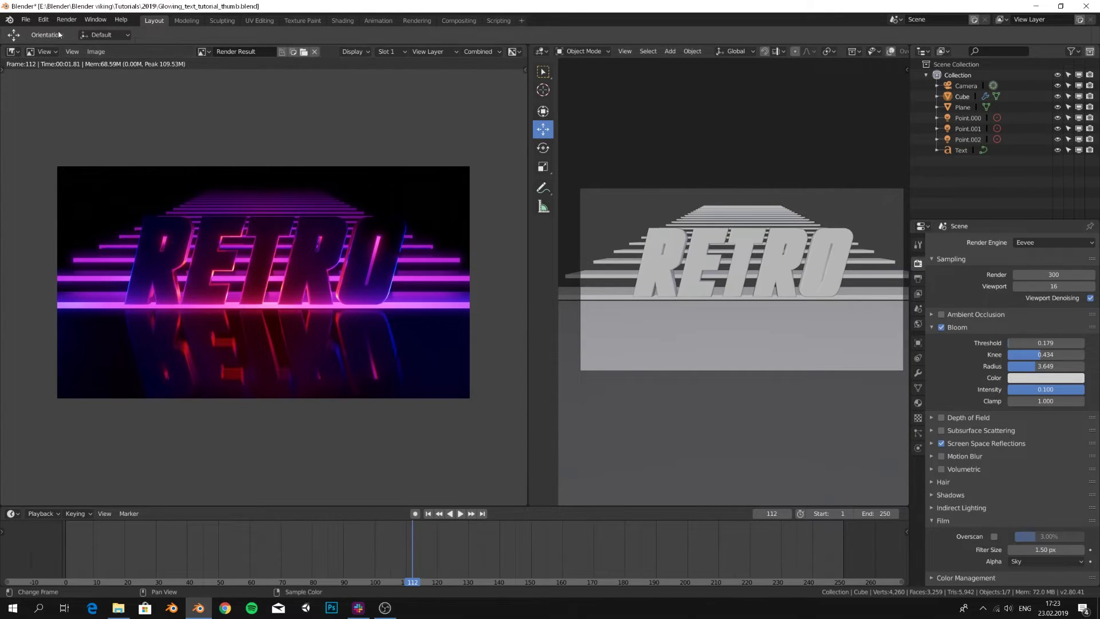
- Start a new General Blender file
{"action": "left_click", "coordinate": [25, 19]}
{"action": "mouse_move", "coordinate": [61, 36]}
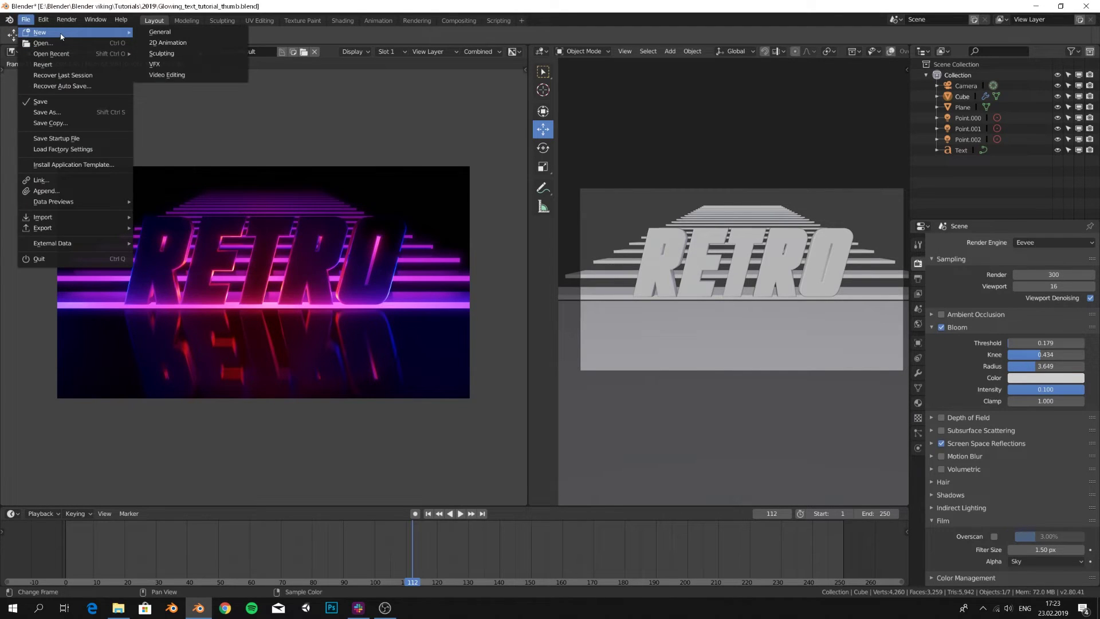
{"action": "left_click", "coordinate": [152, 32]}
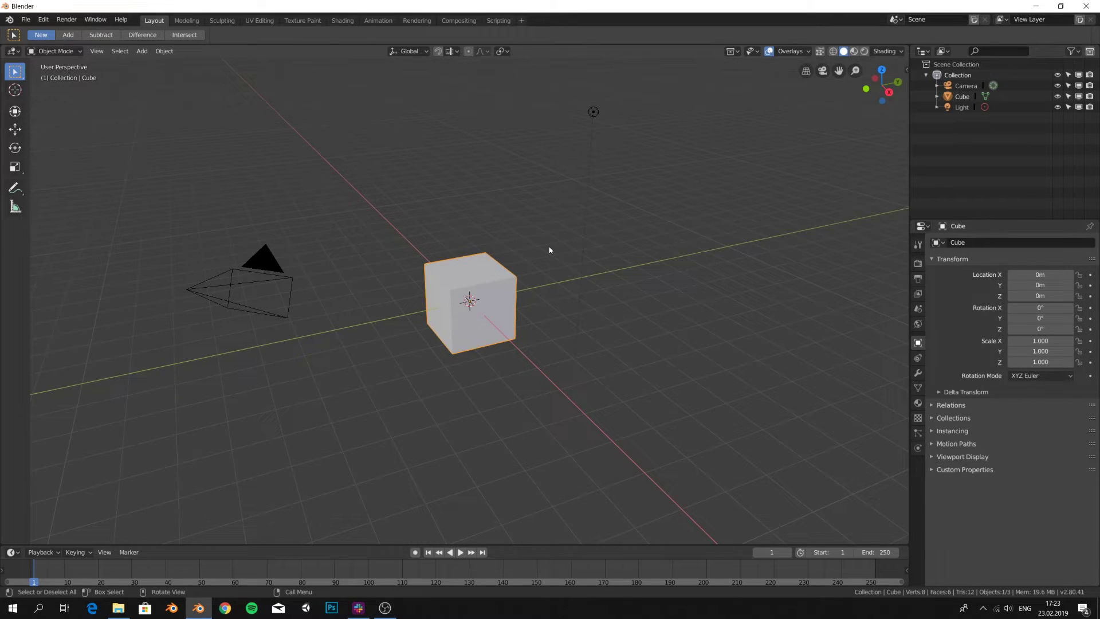
- Delete the default cube and light, leaving only the camera
{"action": "key", "text": "Delete"}
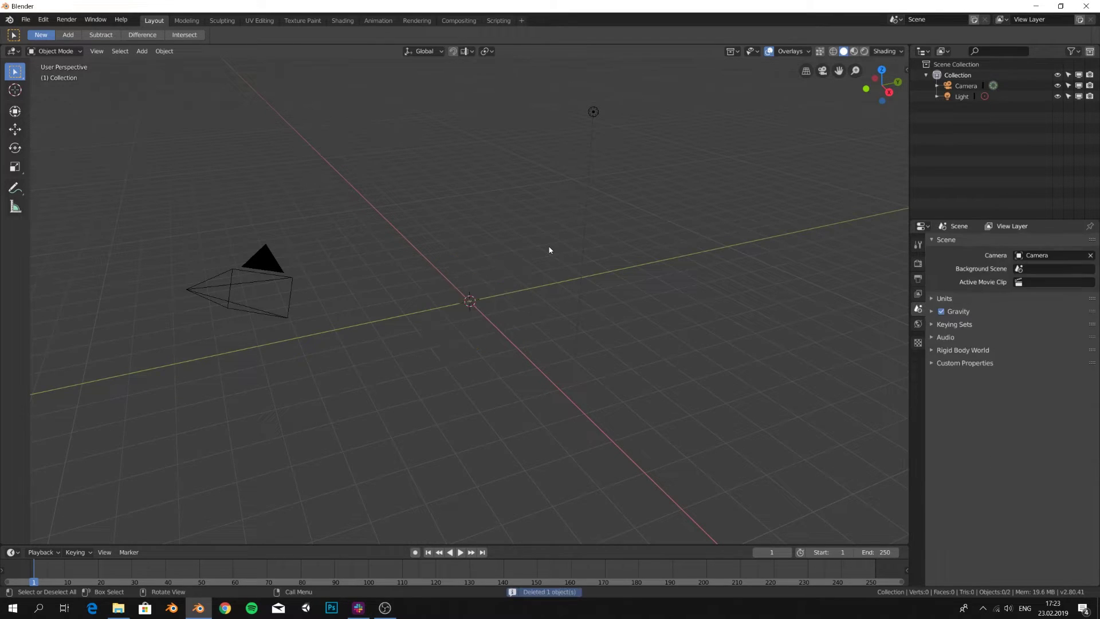
{"action": "left_click", "coordinate": [592, 112]}
{"action": "key", "text": "Delete"}
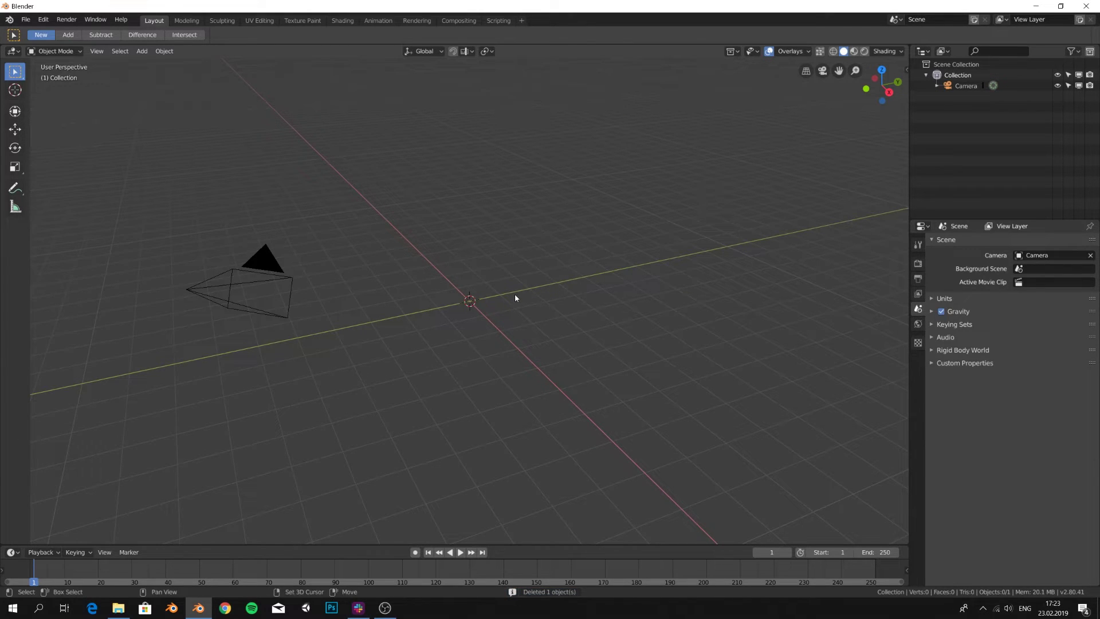
- Add a ground plane scaled to about 8.65
{"action": "key", "text": "shift+a"}
{"action": "mouse_move", "coordinate": [513, 257]}
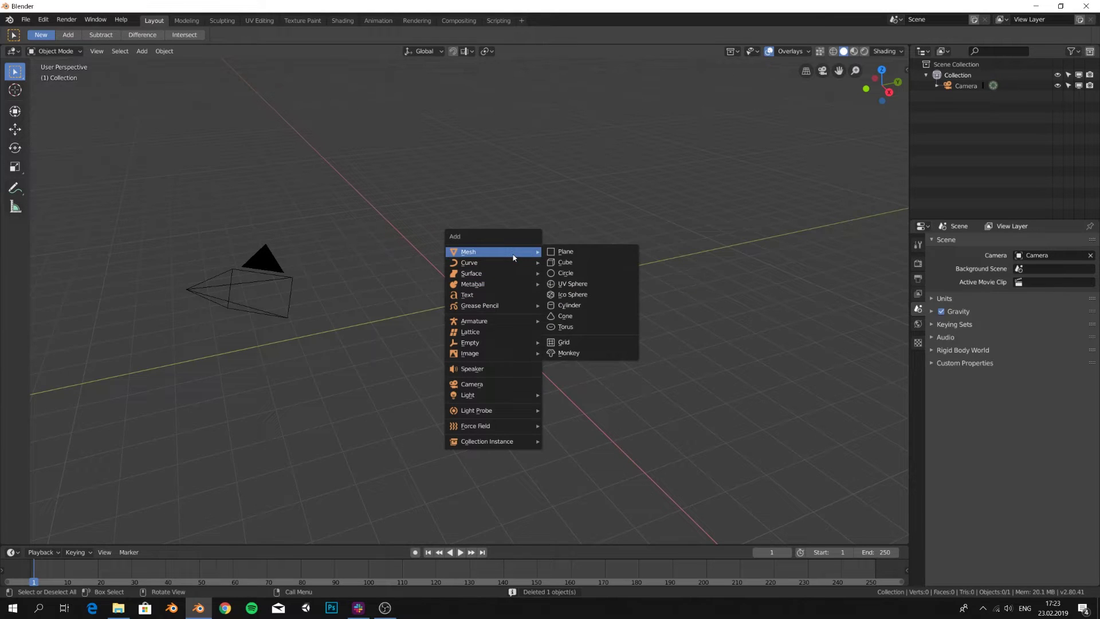
{"action": "left_click", "coordinate": [556, 250]}
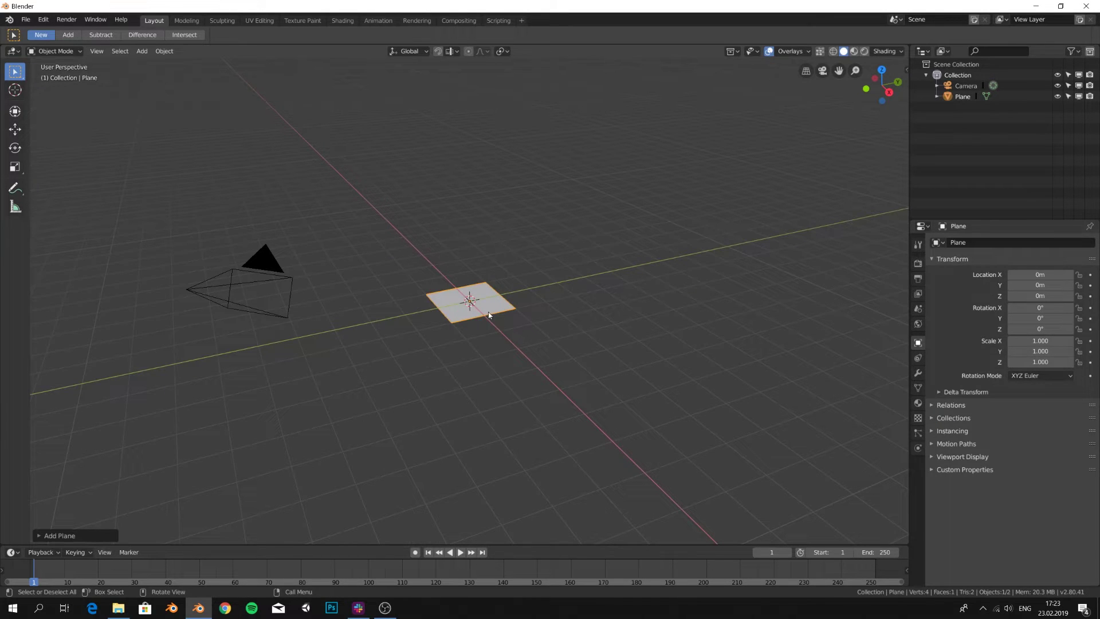
{"action": "key", "text": "s"}
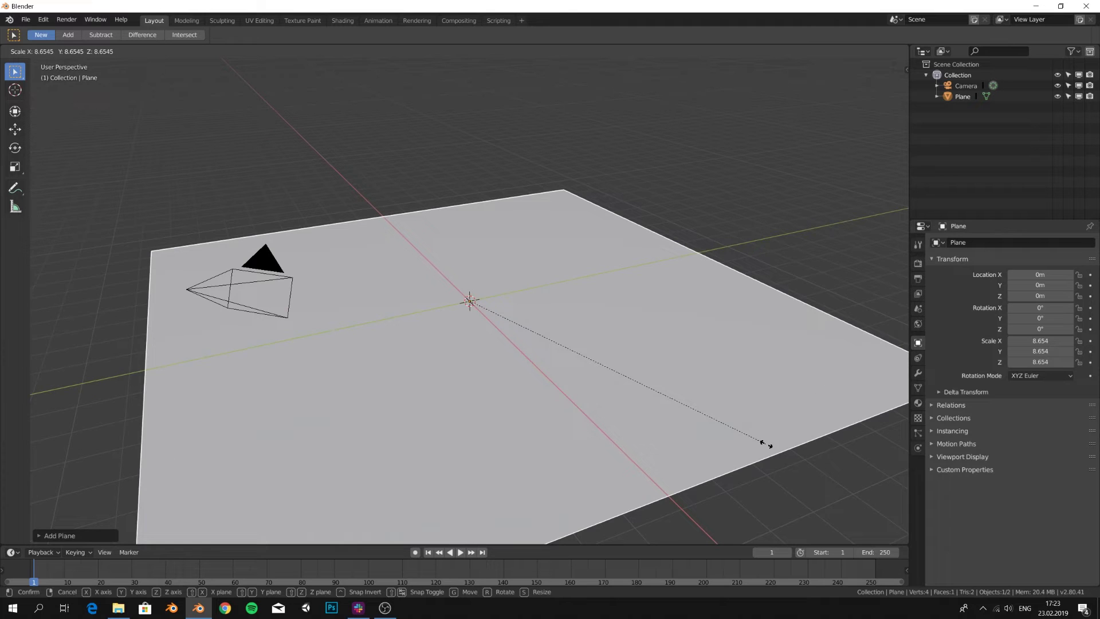
{"action": "left_click", "coordinate": [767, 443]}
{"action": "middle_click_drag", "start_coordinate": [423, 361], "coordinate": [415, 336]}
- Add a Text object and rotate it 90° on X so it stands upright
{"action": "key", "text": "shift+a"}
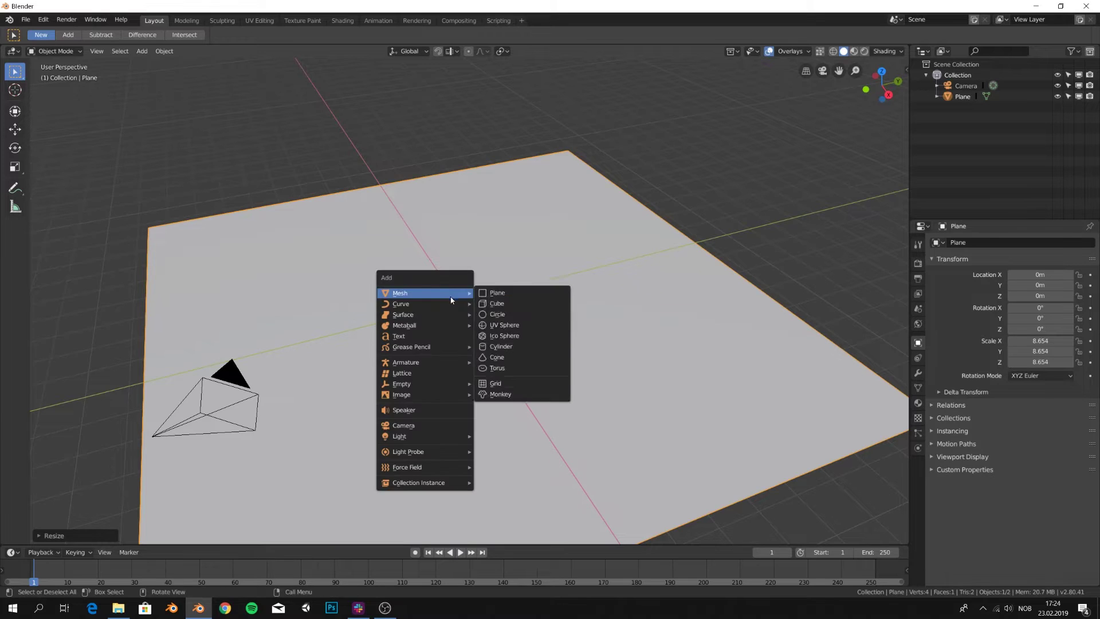
{"action": "left_click", "coordinate": [435, 337]}
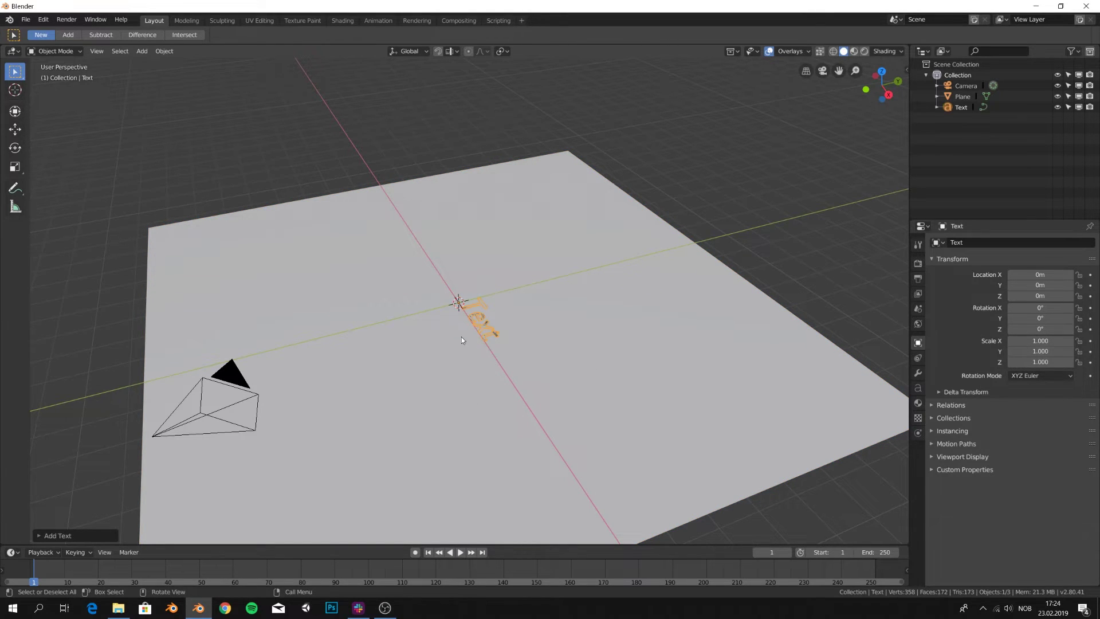
{"action": "type", "text": "rx"}
{"action": "type", "text": "90"}
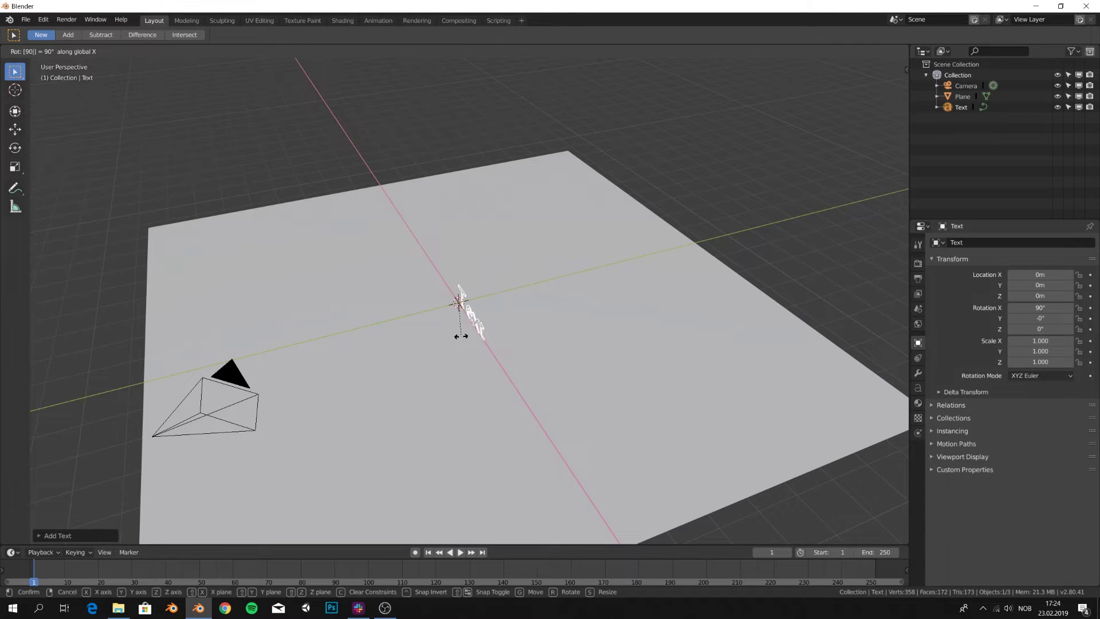
{"action": "key", "text": "Return"}
{"action": "middle_click_drag", "start_coordinate": [462, 337], "coordinate": [518, 329]}
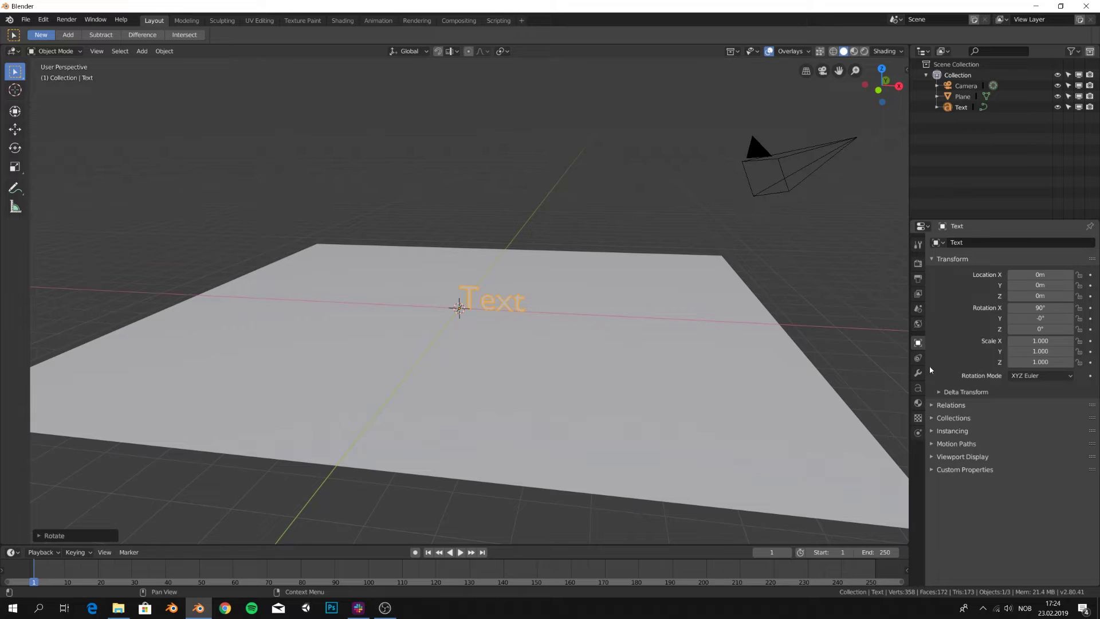
- Open the font file browser for the Text object's Regular font
{"action": "left_click", "coordinate": [918, 389]}
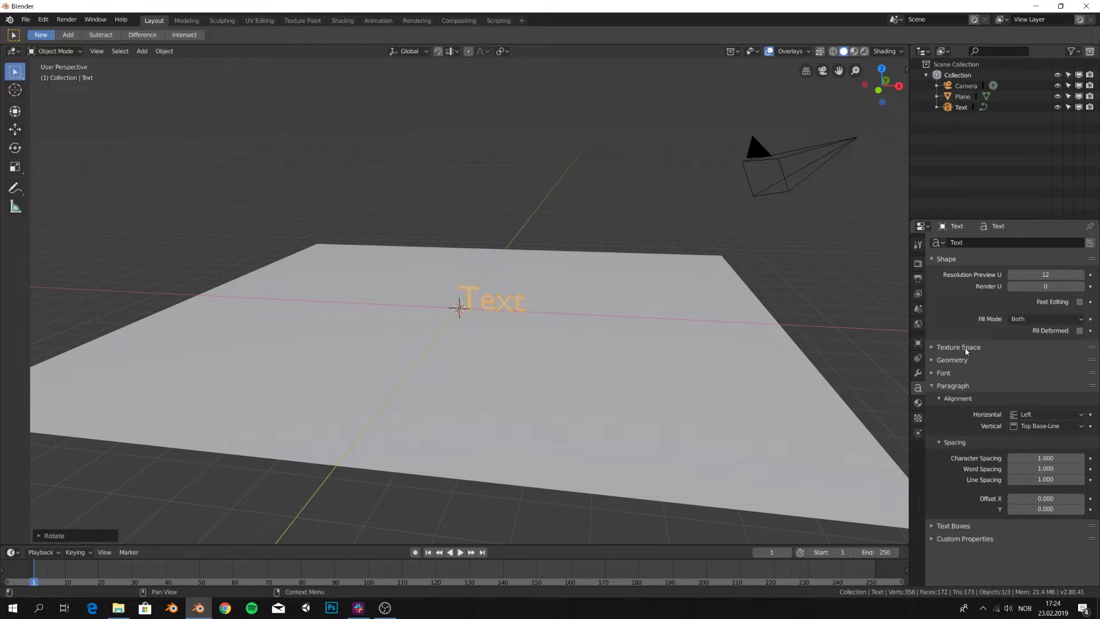
{"action": "left_click", "coordinate": [931, 373]}
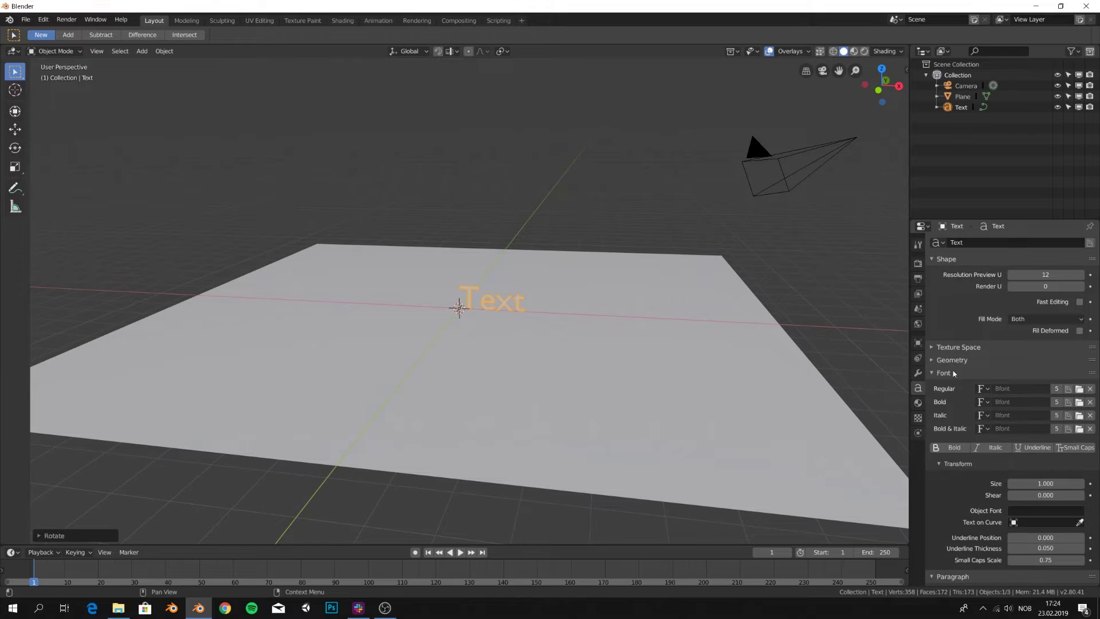
{"action": "left_click", "coordinate": [1079, 389]}
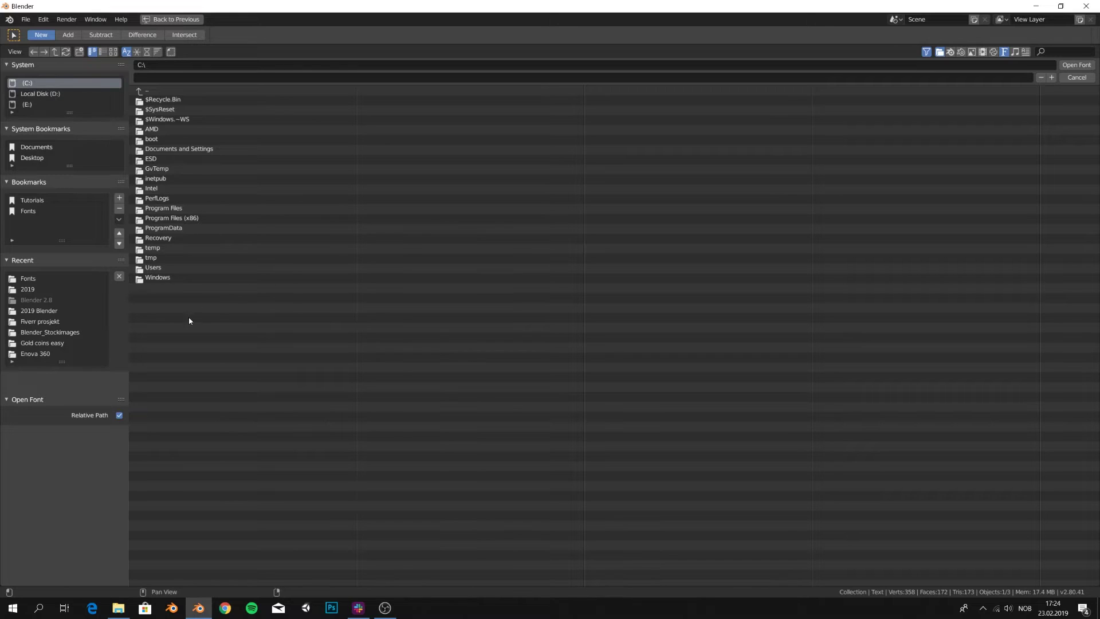
- Go to C:\Windows\Fonts and show the fonts as thumbnails
{"action": "left_click", "coordinate": [162, 279]}
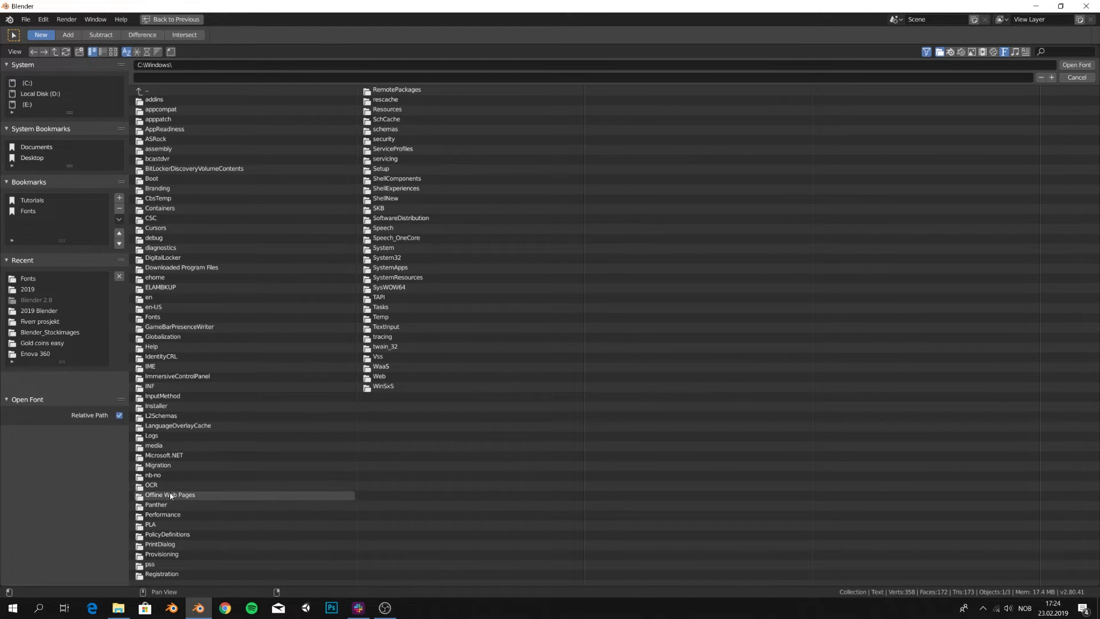
{"action": "left_click", "coordinate": [154, 318]}
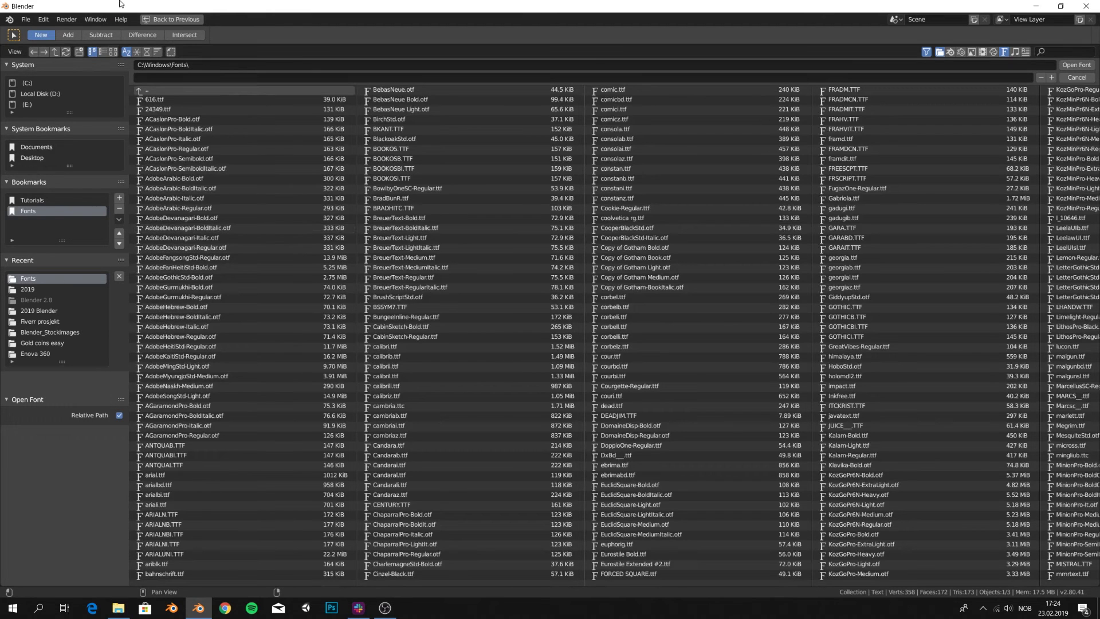
{"action": "left_click", "coordinate": [113, 52]}
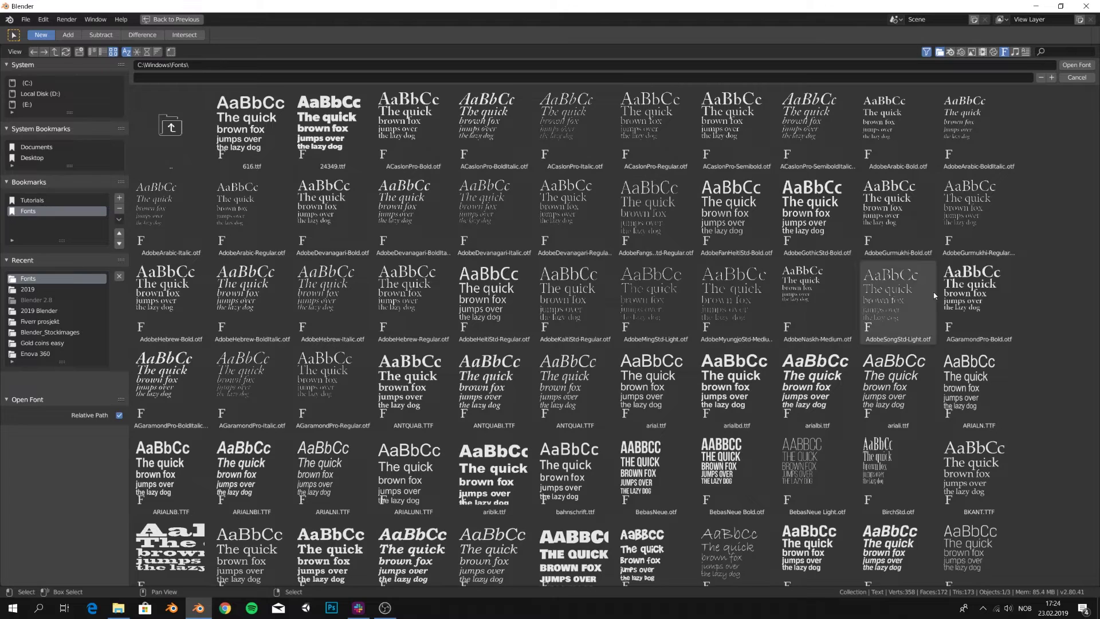
- Find and select DEADJIM.TTF, filtering the font list by 'dead'
{"action": "scroll", "coordinate": [573, 304], "scroll_direction": "down", "scroll_amount": 1}
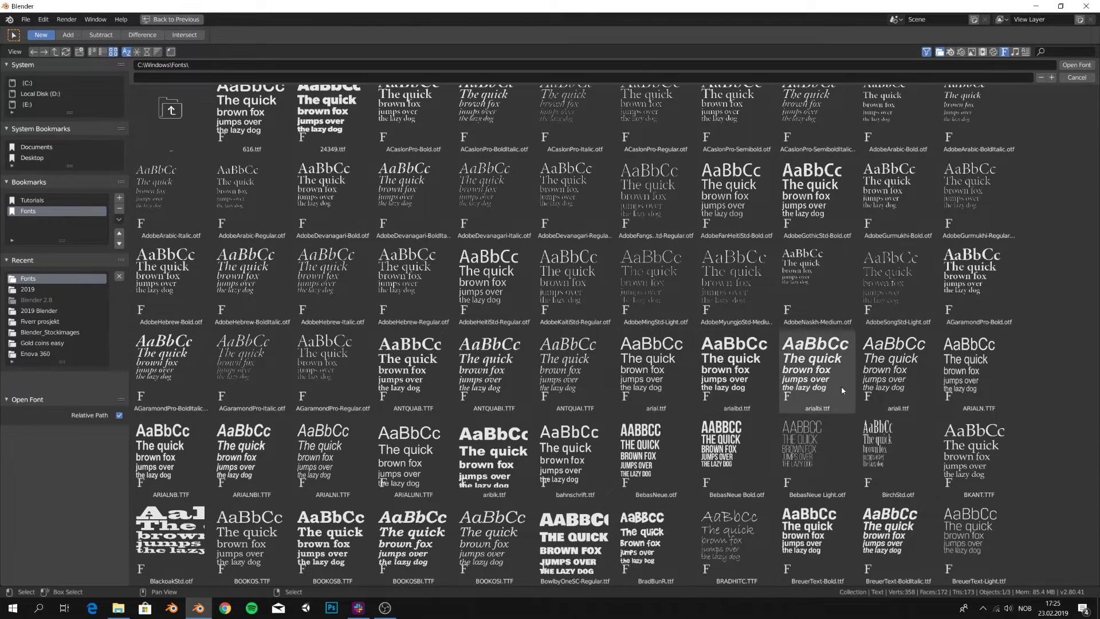
{"action": "scroll", "coordinate": [714, 424], "scroll_direction": "down", "scroll_amount": 2}
{"action": "scroll", "coordinate": [573, 355], "scroll_direction": "down", "scroll_amount": 15}
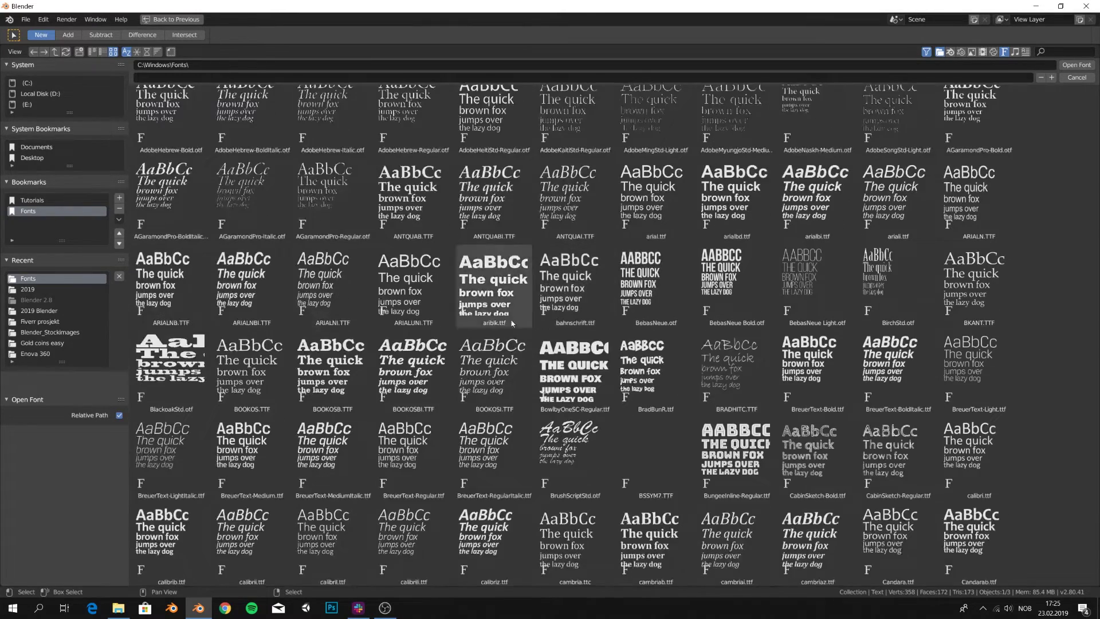
{"action": "scroll", "coordinate": [357, 315], "scroll_direction": "down", "scroll_amount": 20}
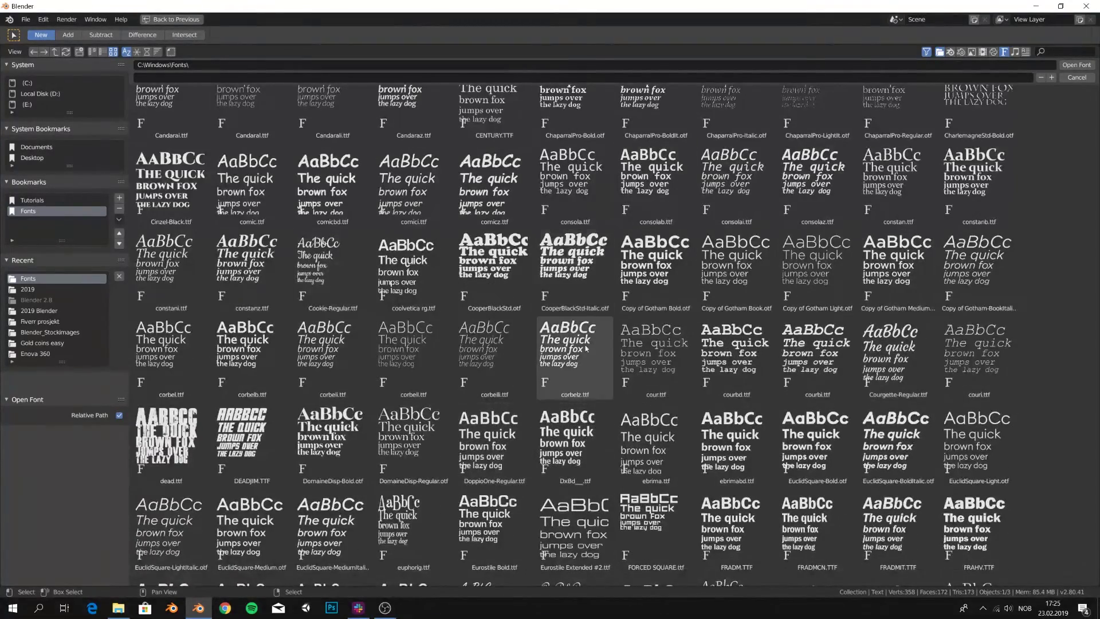
{"action": "scroll", "coordinate": [572, 355], "scroll_direction": "up", "scroll_amount": 10}
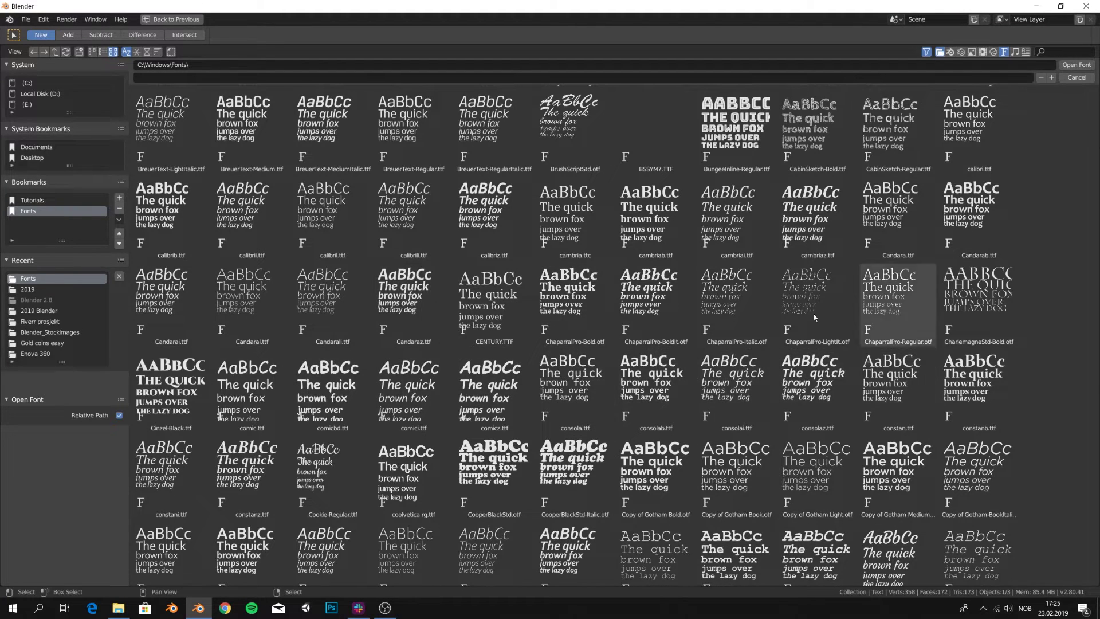
{"action": "scroll", "coordinate": [875, 272], "scroll_direction": "down", "scroll_amount": 5}
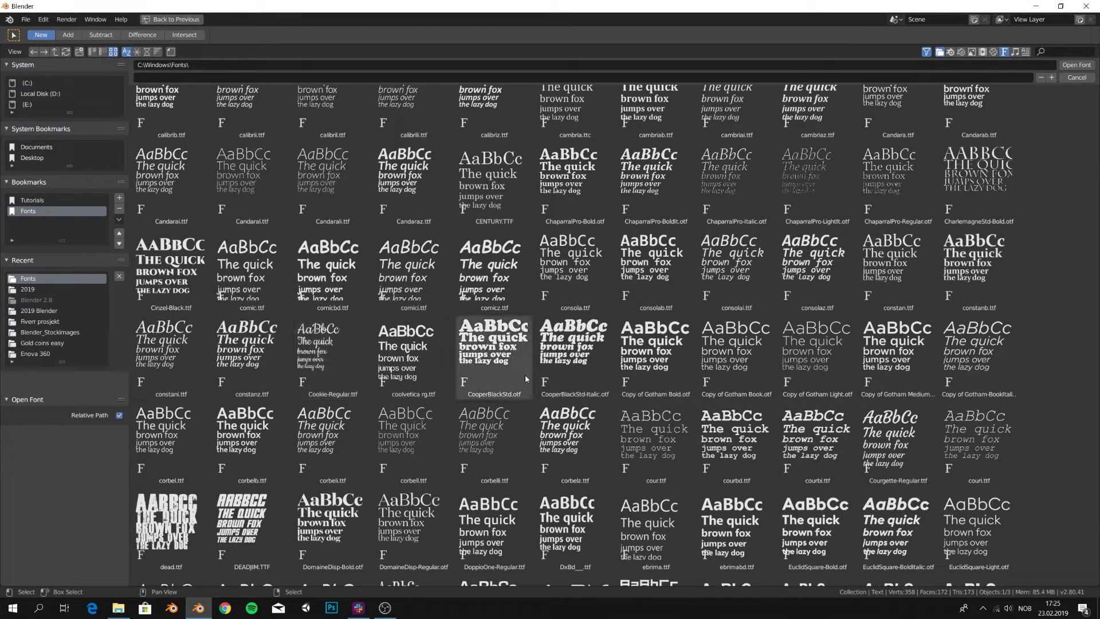
{"action": "scroll", "coordinate": [252, 252], "scroll_direction": "down", "scroll_amount": 2}
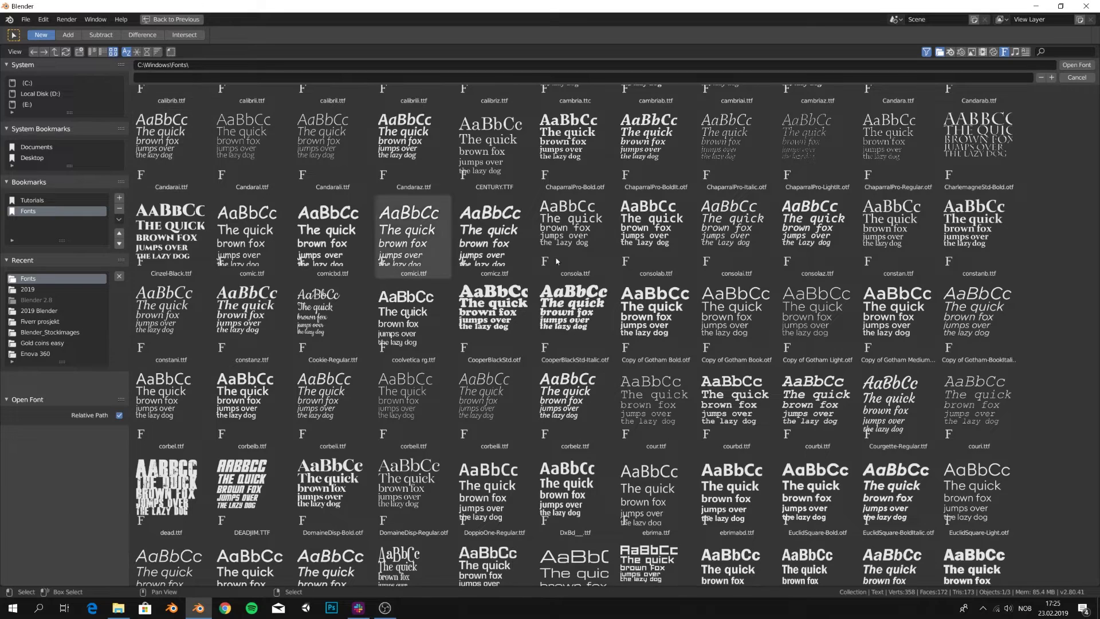
{"action": "scroll", "coordinate": [412, 241], "scroll_direction": "down", "scroll_amount": 6}
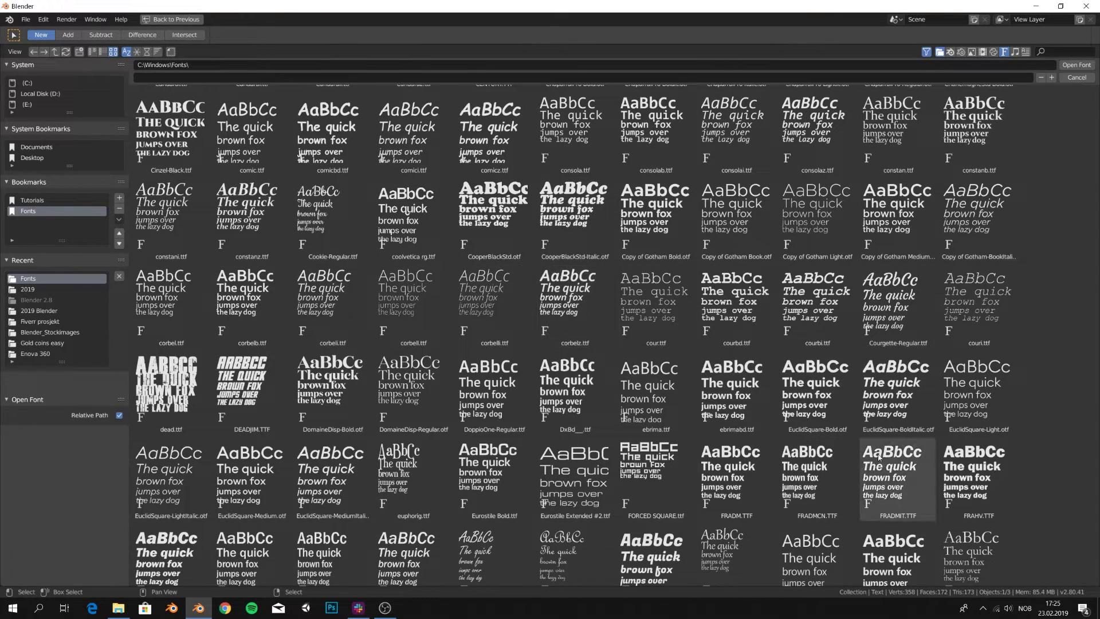
{"action": "scroll", "coordinate": [893, 476], "scroll_direction": "down", "scroll_amount": 1}
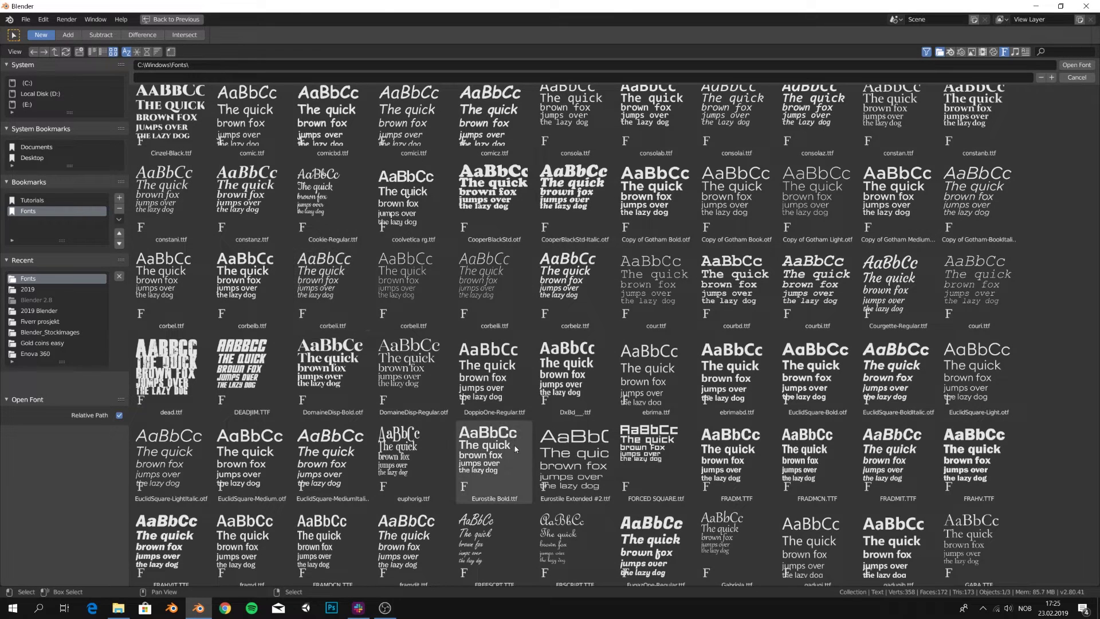
{"action": "scroll", "coordinate": [326, 287], "scroll_direction": "down", "scroll_amount": 2}
{"action": "left_click", "coordinate": [244, 316]}
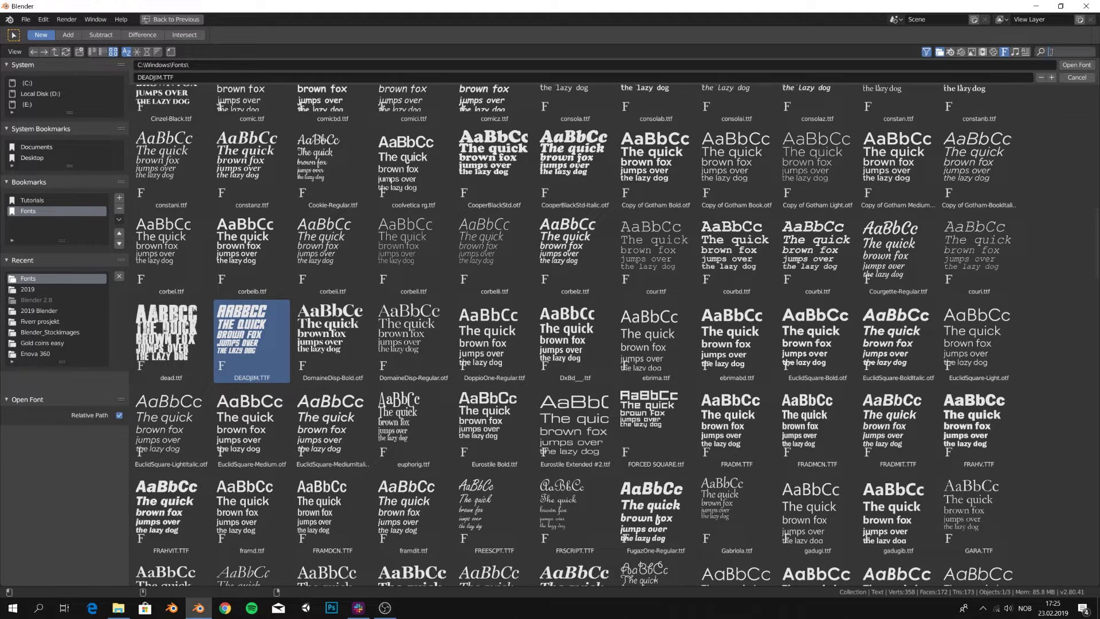
{"action": "type", "text": "dead"}
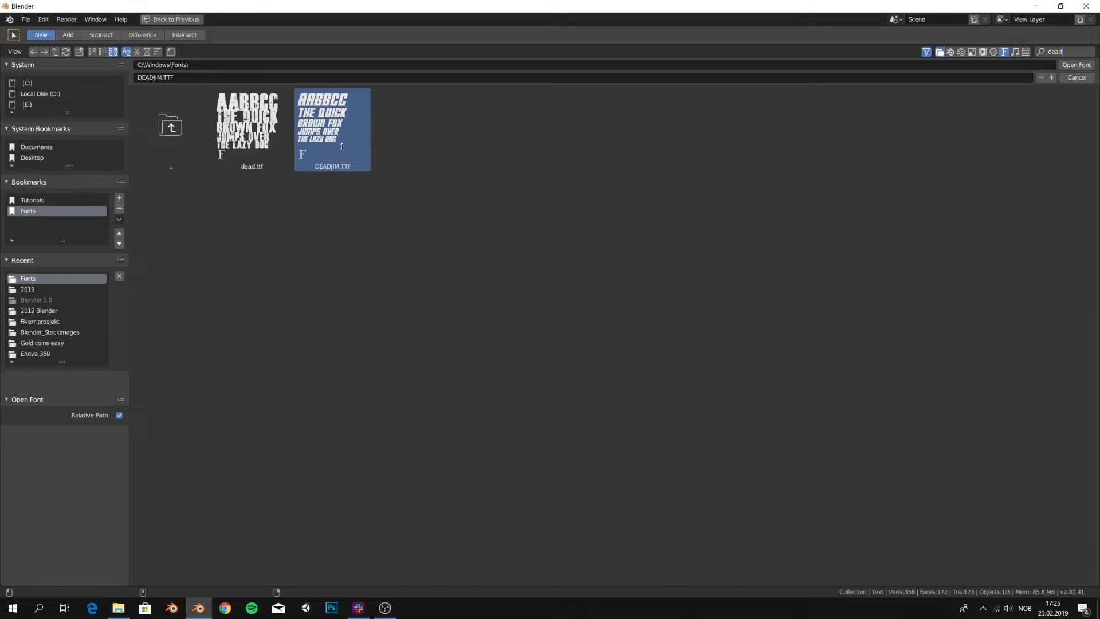
{"action": "key", "text": "Return"}
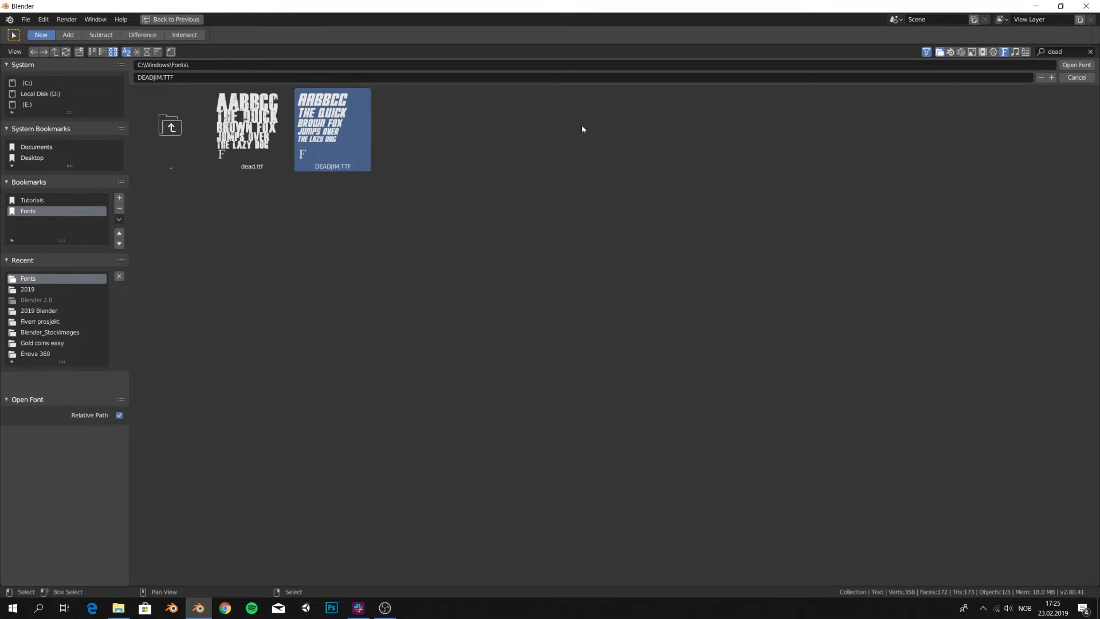
- Load the HesDeadJim font and move the TEXT to the plane's far edge
{"action": "left_click", "coordinate": [1075, 65]}
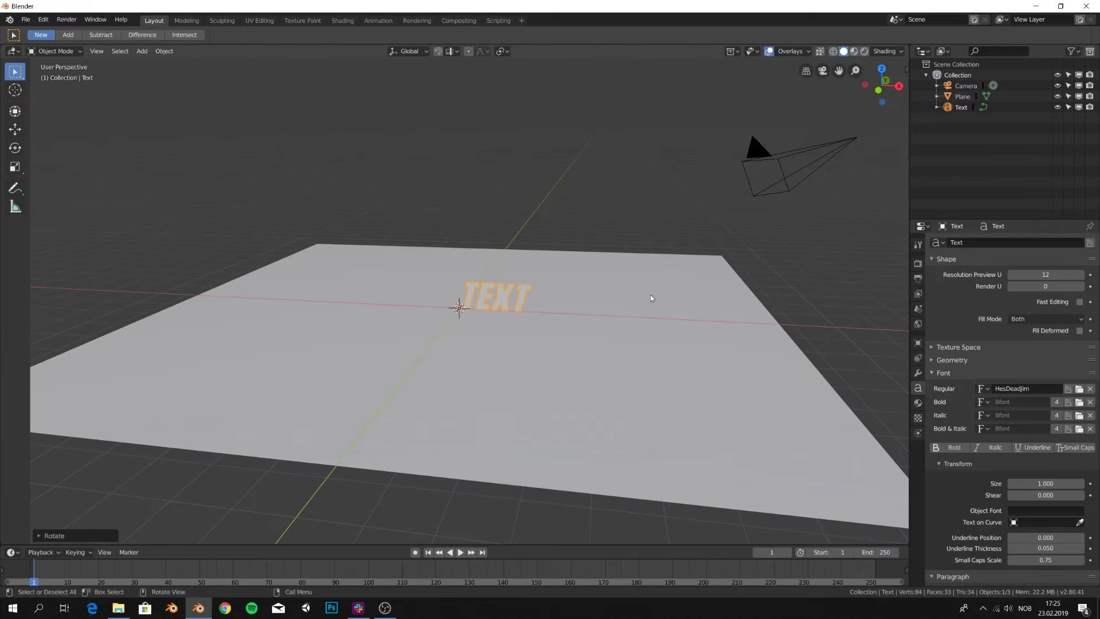
{"action": "middle_click_drag", "start_coordinate": [650, 294], "coordinate": [373, 311]}
{"action": "left_click", "coordinate": [475, 299]}
{"action": "left_click", "coordinate": [475, 299]}
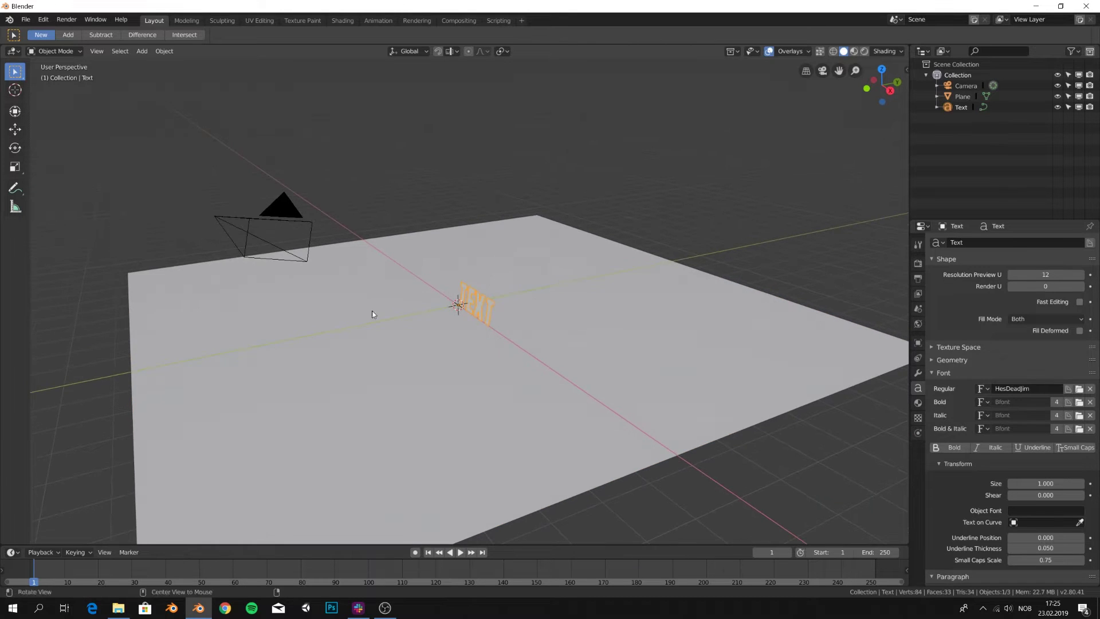
{"action": "left_click", "coordinate": [15, 132]}
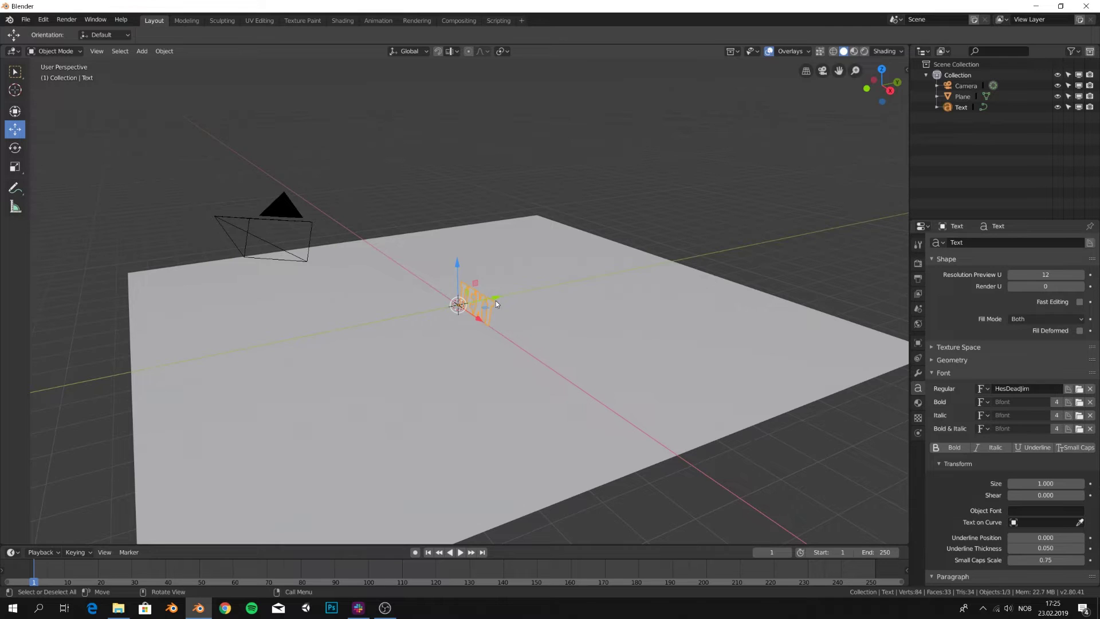
{"action": "left_click_drag", "start_coordinate": [496, 301], "coordinate": [709, 269]}
- Scale the TEXT up about 2.26 times and slide it left along X
{"action": "middle_click_drag", "start_coordinate": [709, 269], "coordinate": [602, 179]}
{"action": "left_click_drag", "start_coordinate": [564, 168], "coordinate": [552, 165]}
{"action": "key", "text": "s"}
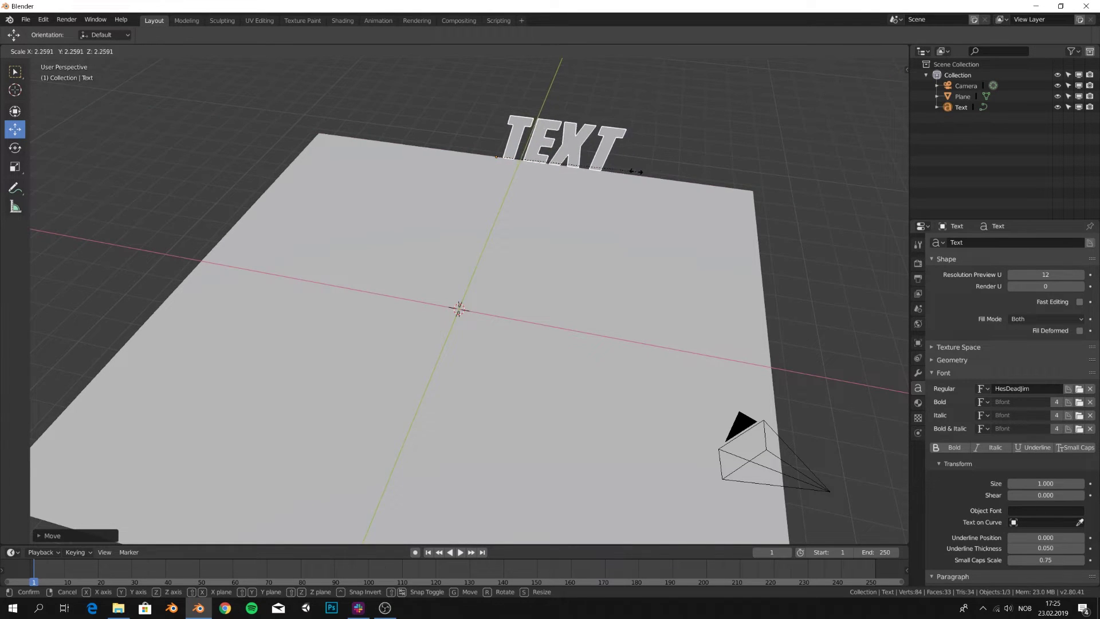
{"action": "left_click", "coordinate": [607, 178]}
{"action": "left_click_drag", "start_coordinate": [535, 161], "coordinate": [513, 162]}
{"action": "middle_click_drag", "start_coordinate": [582, 208], "coordinate": [579, 286]}
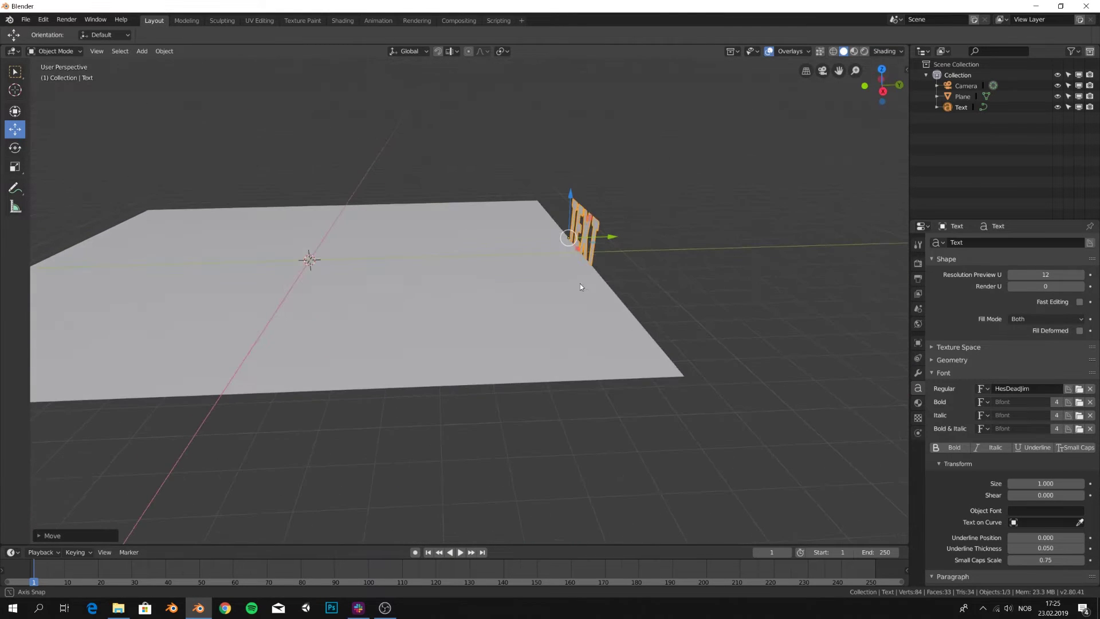
- Give the TEXT a 0.14 m extrusion and 0.01 m bevel depth
{"action": "left_click", "coordinate": [933, 359]}
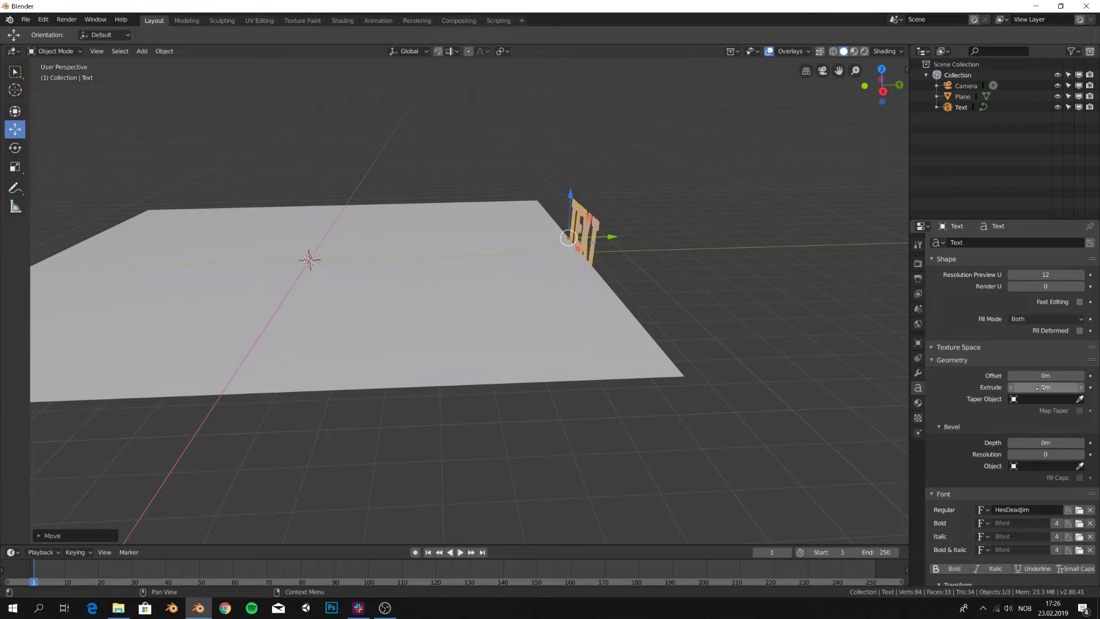
{"action": "left_click_drag", "start_coordinate": [1040, 387], "coordinate": [1074, 388]}
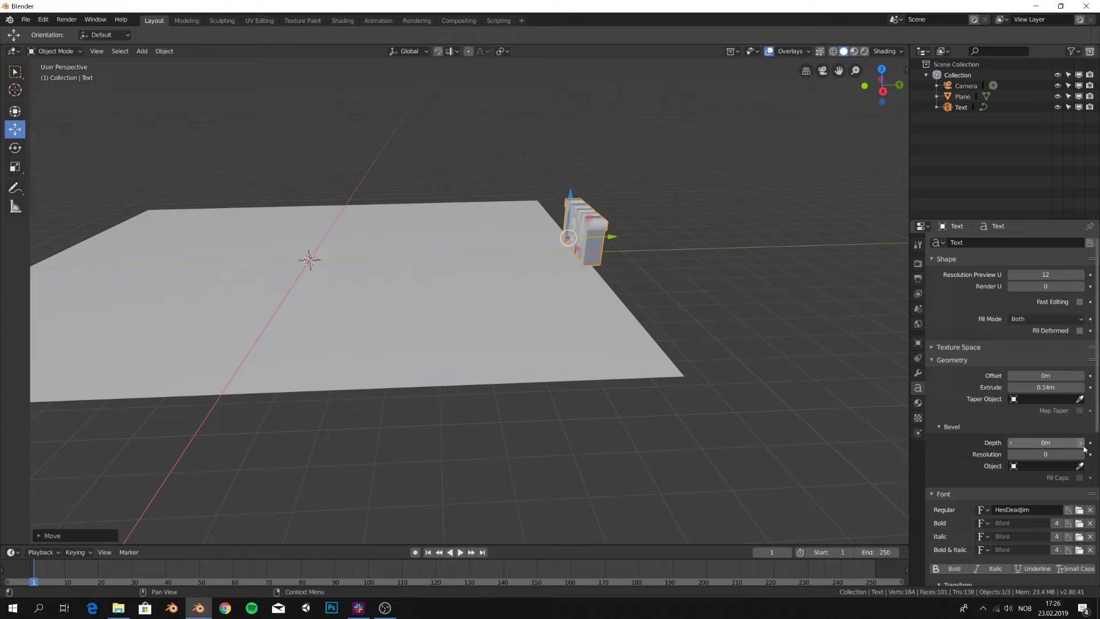
{"action": "left_click_drag", "start_coordinate": [1041, 442], "coordinate": [1044, 442]}
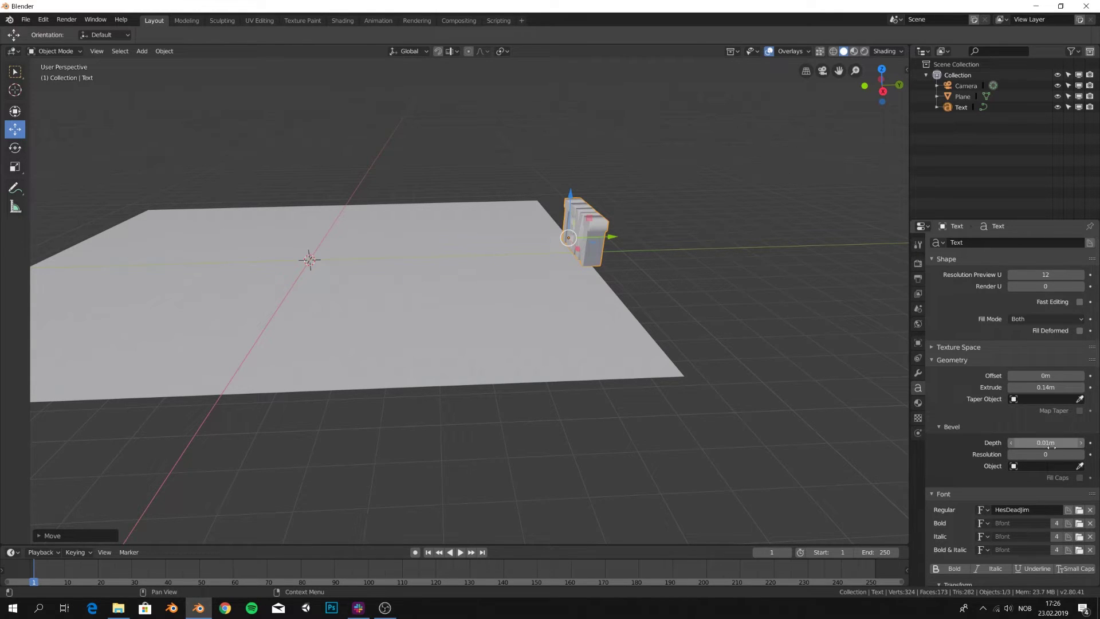
- Raise the TEXT's bevel resolution to 3
{"action": "left_click", "coordinate": [1081, 454]}
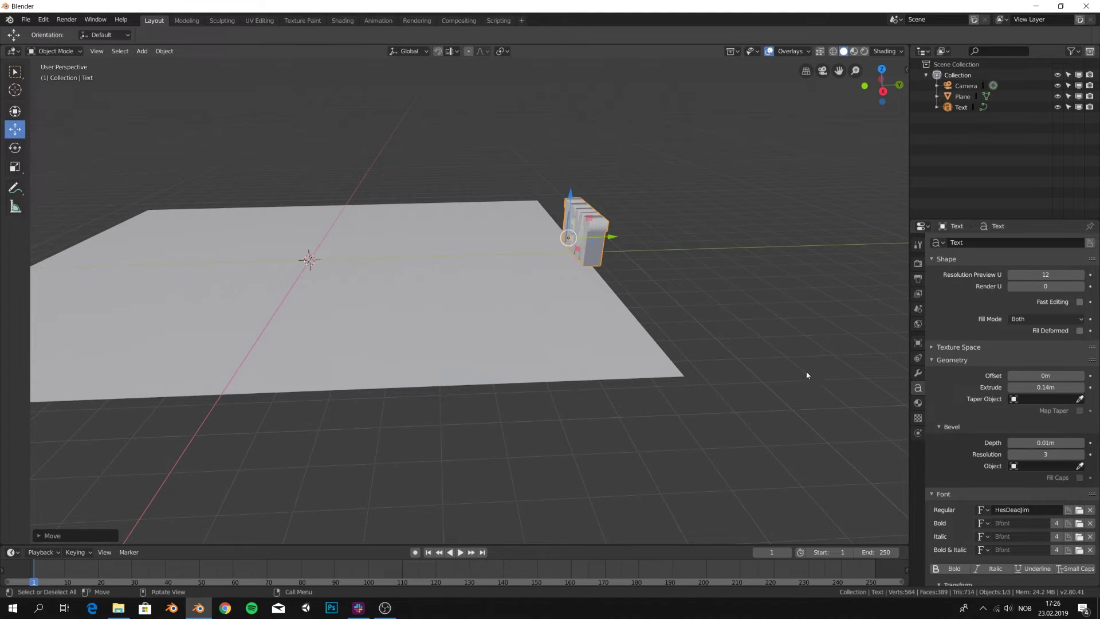
{"action": "scroll", "coordinate": [1008, 401], "scroll_direction": "down", "scroll_amount": 8}
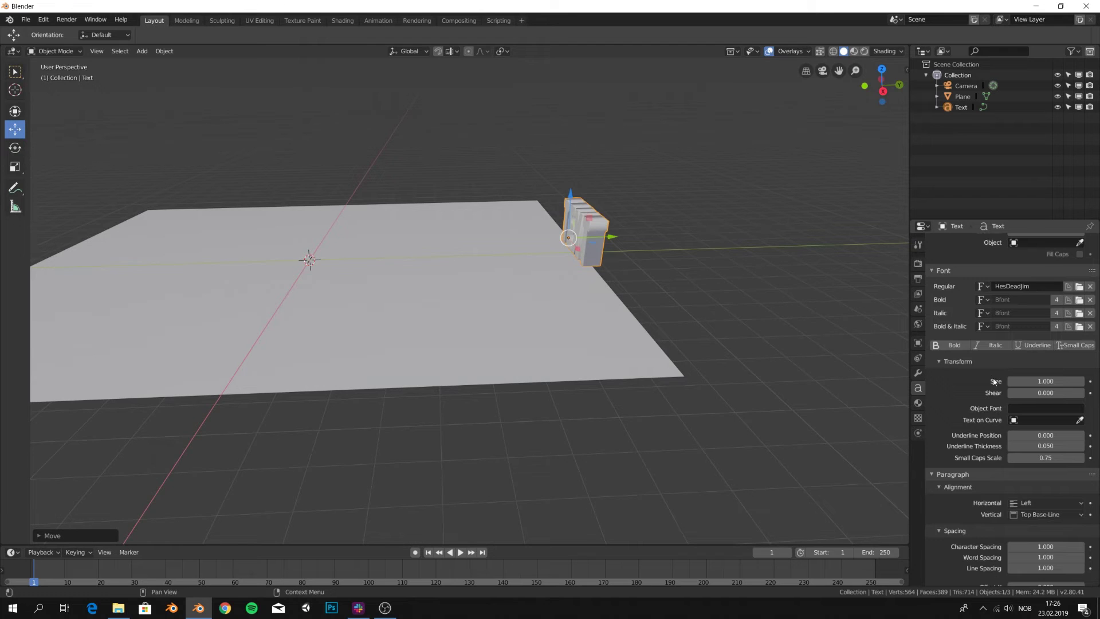
{"action": "middle_click_drag", "start_coordinate": [767, 312], "coordinate": [558, 283]}
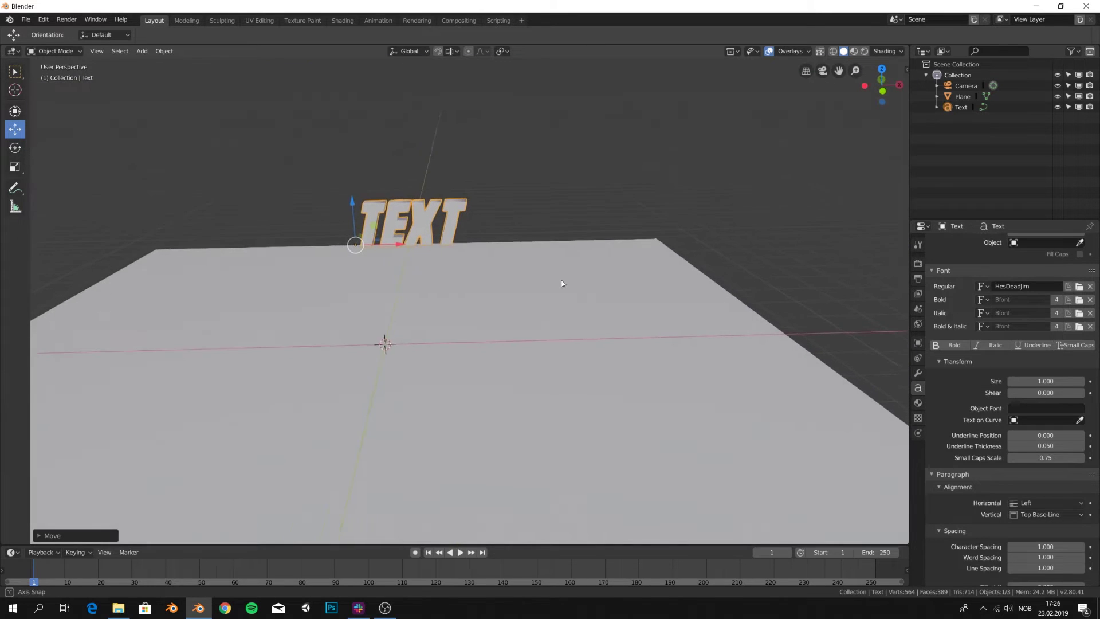
{"action": "scroll", "coordinate": [479, 232], "scroll_direction": "up", "scroll_amount": 3}
{"action": "middle_click_drag", "start_coordinate": [479, 235], "coordinate": [462, 258]}
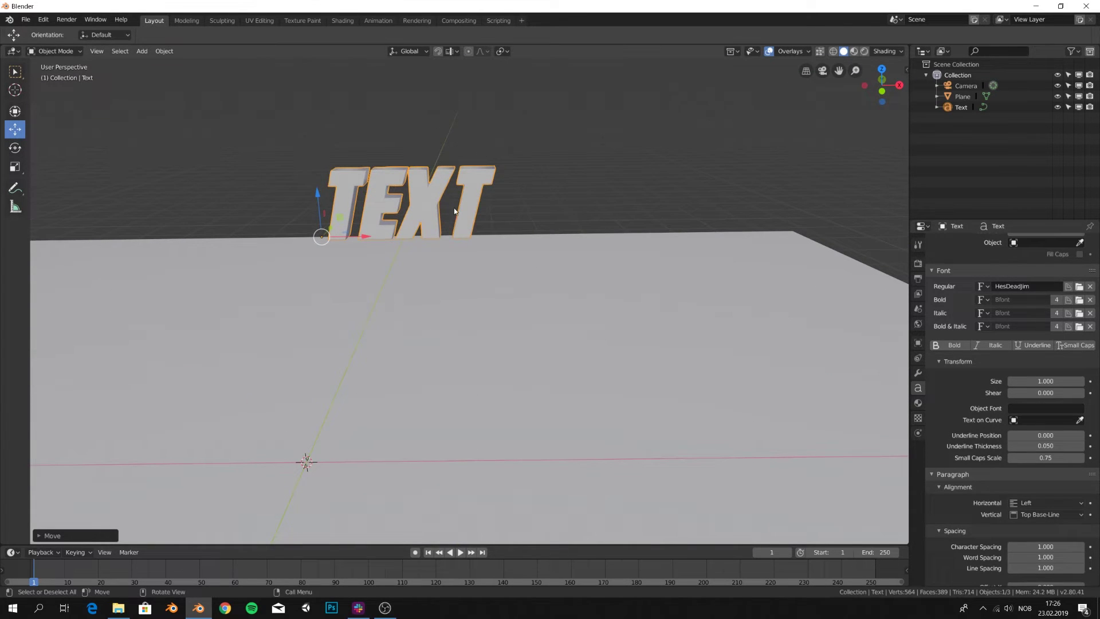
{"action": "scroll", "coordinate": [1011, 428], "scroll_direction": "down", "scroll_amount": 2}
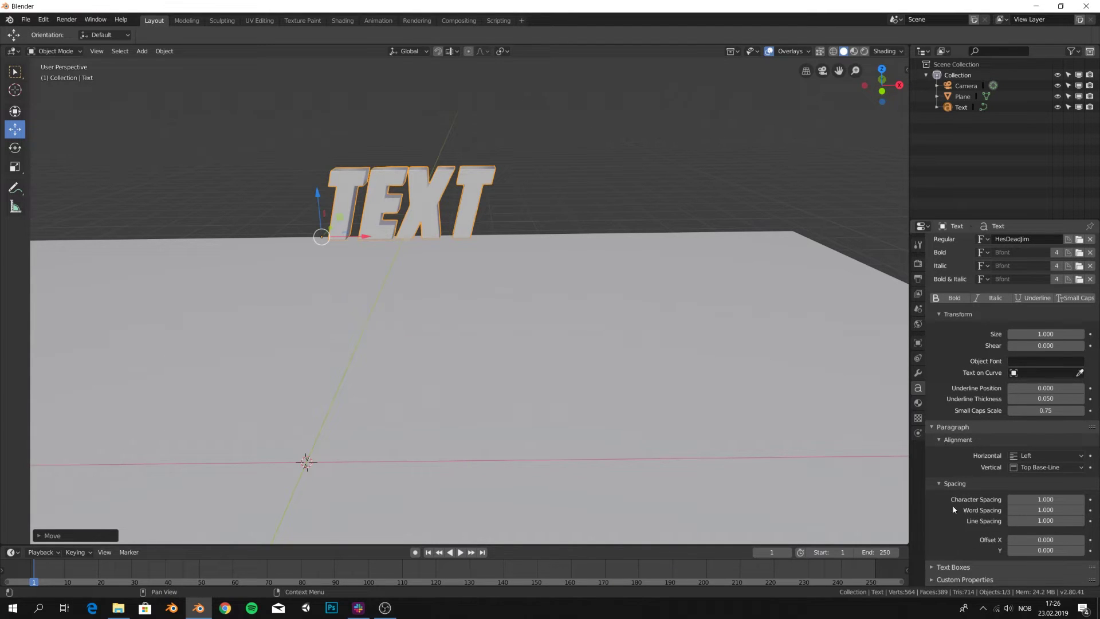
- Set the TEXT's character spacing to 1.100
{"action": "left_click", "coordinate": [939, 483]}
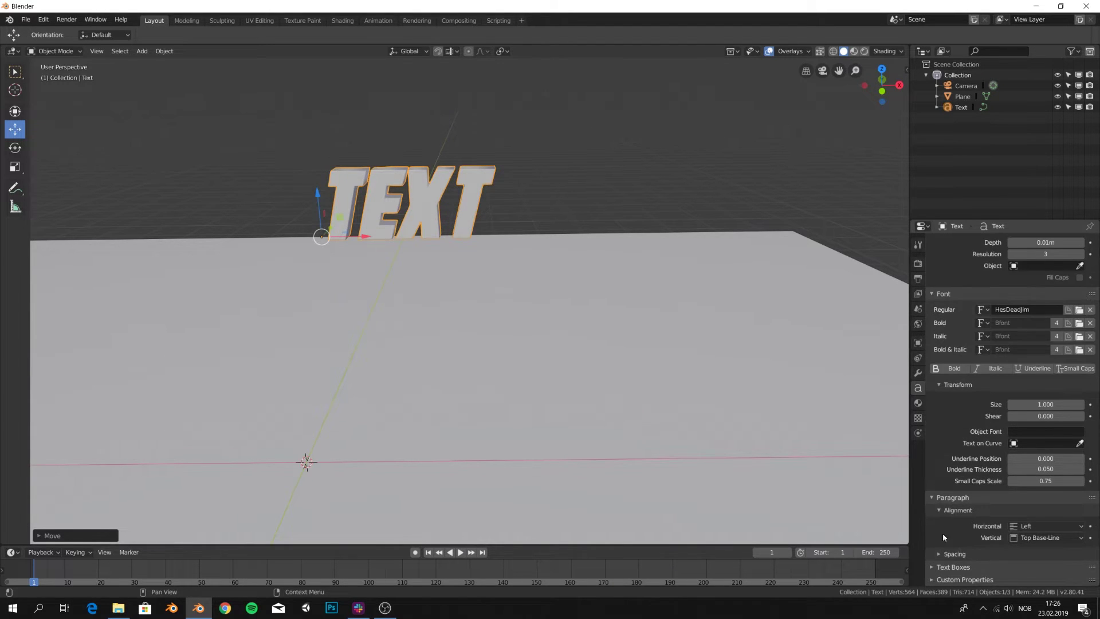
{"action": "left_click", "coordinate": [941, 554]}
{"action": "scroll", "coordinate": [1054, 533], "scroll_direction": "down", "scroll_amount": 3}
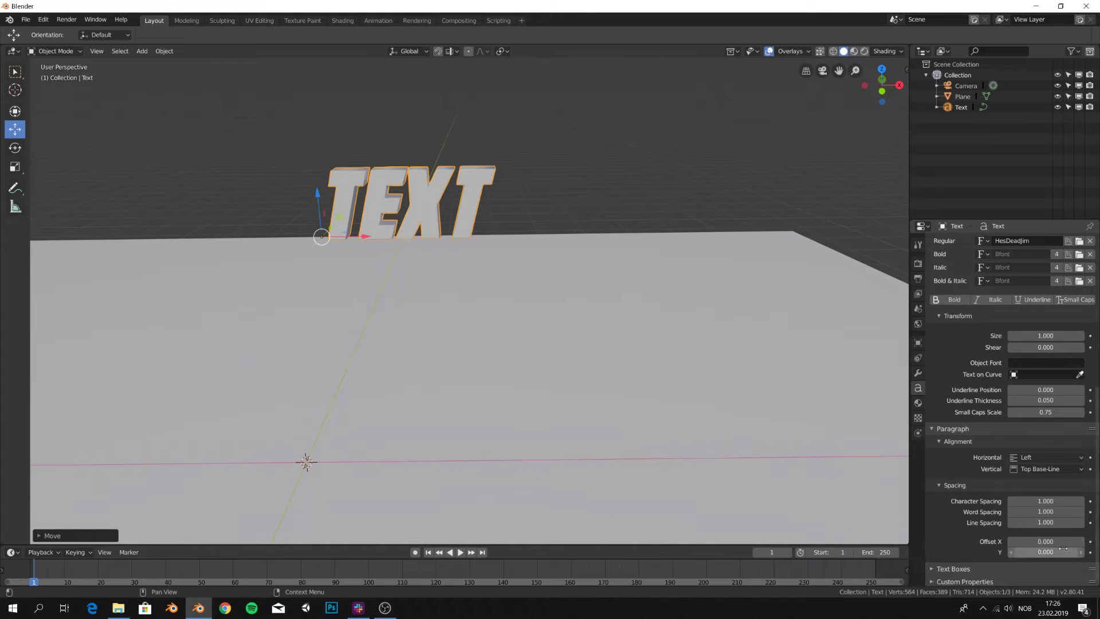
{"action": "left_click", "coordinate": [1080, 501]}
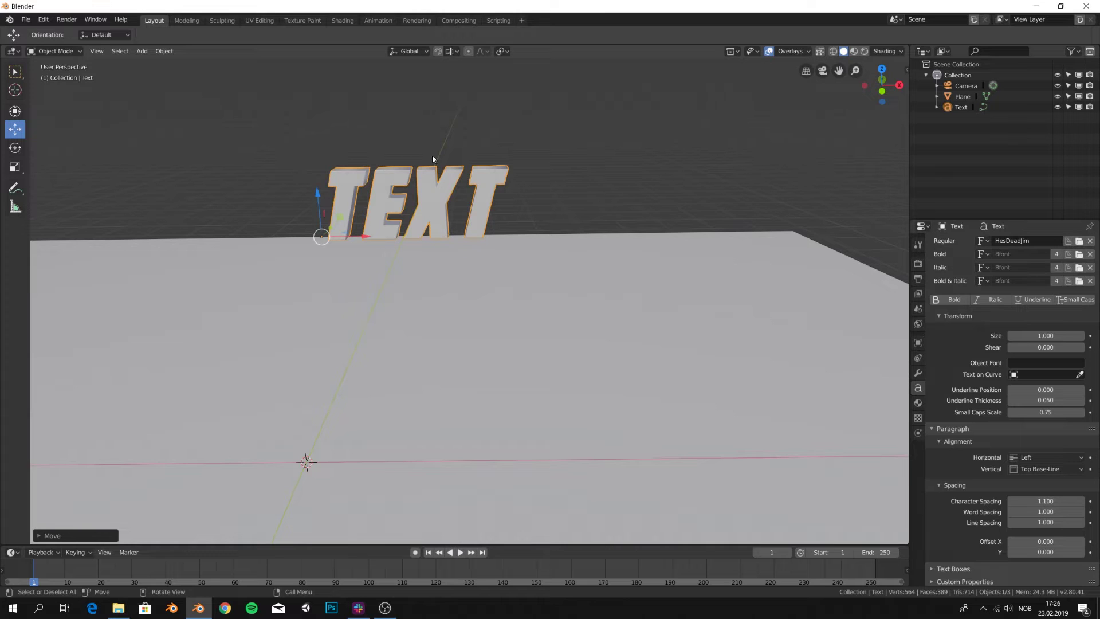
{"action": "middle_click_drag", "start_coordinate": [450, 241], "coordinate": [395, 321]}
- Select the camera and move it along X with the move gizmo
{"action": "scroll", "coordinate": [357, 247], "scroll_direction": "down", "scroll_amount": 4}
{"action": "left_click", "coordinate": [355, 248]}
{"action": "key", "text": "w"}
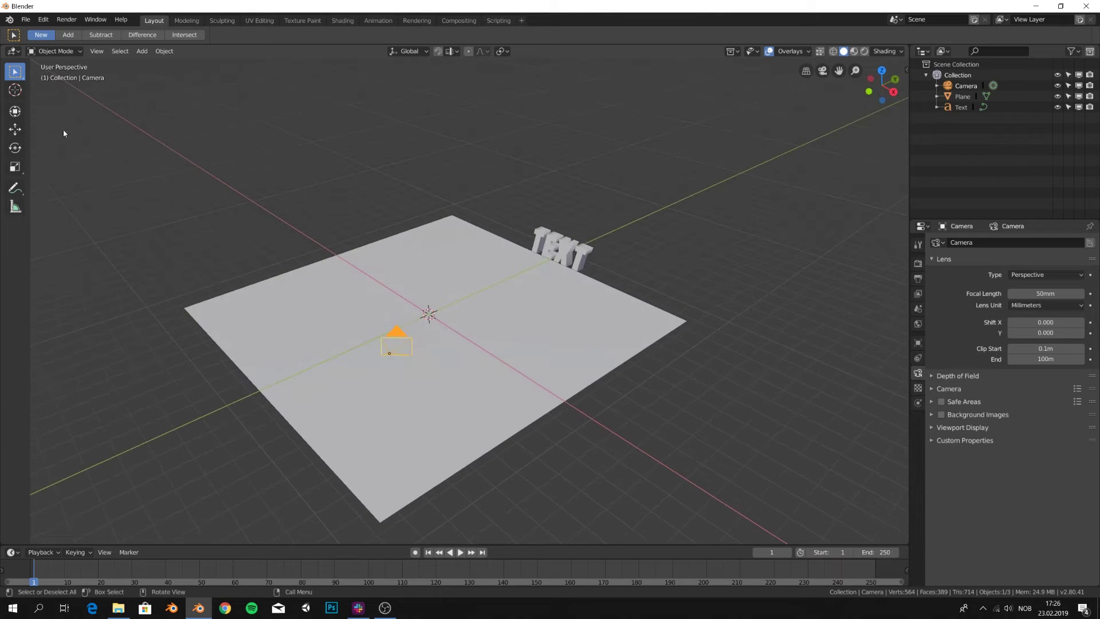
{"action": "left_click", "coordinate": [15, 129]}
{"action": "middle_click_drag", "start_coordinate": [229, 258], "coordinate": [656, 380]}
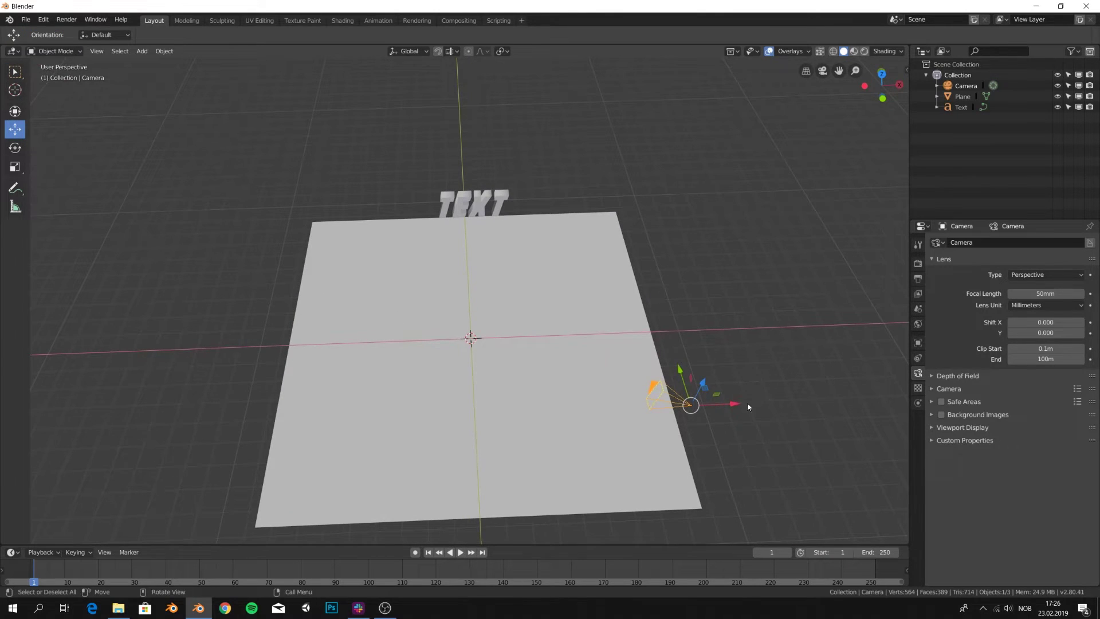
{"action": "left_click_drag", "start_coordinate": [741, 403], "coordinate": [552, 364]}
- In top orthographic view, centre the camera on the plane's near edge opposite the TEXT
{"action": "key", "text": "KP_7"}
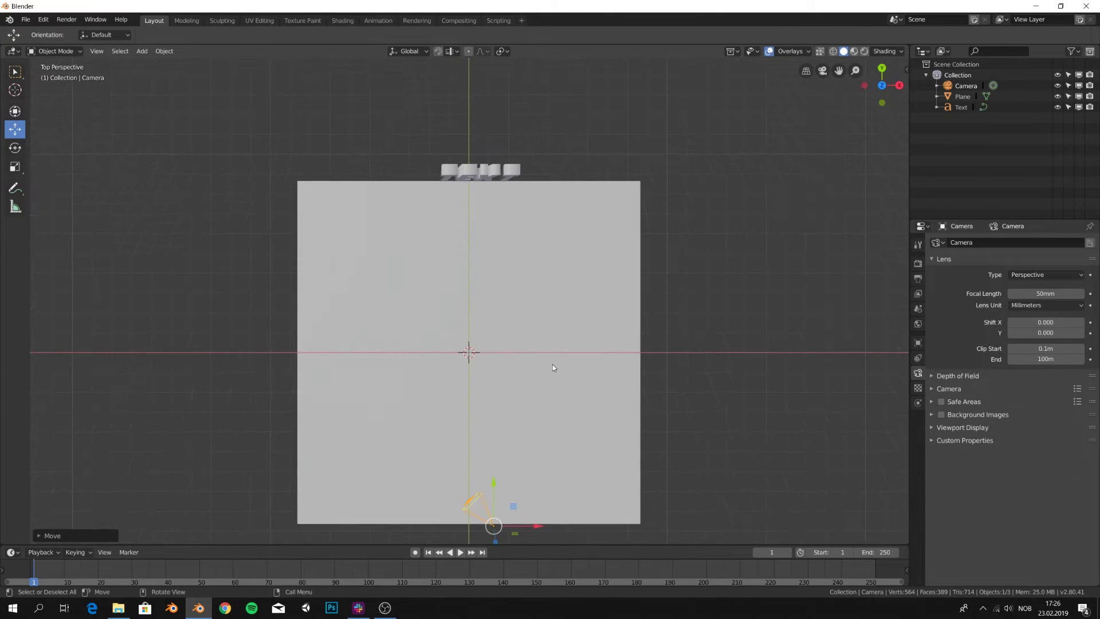
{"action": "scroll", "coordinate": [552, 367], "scroll_direction": "down", "scroll_amount": 3}
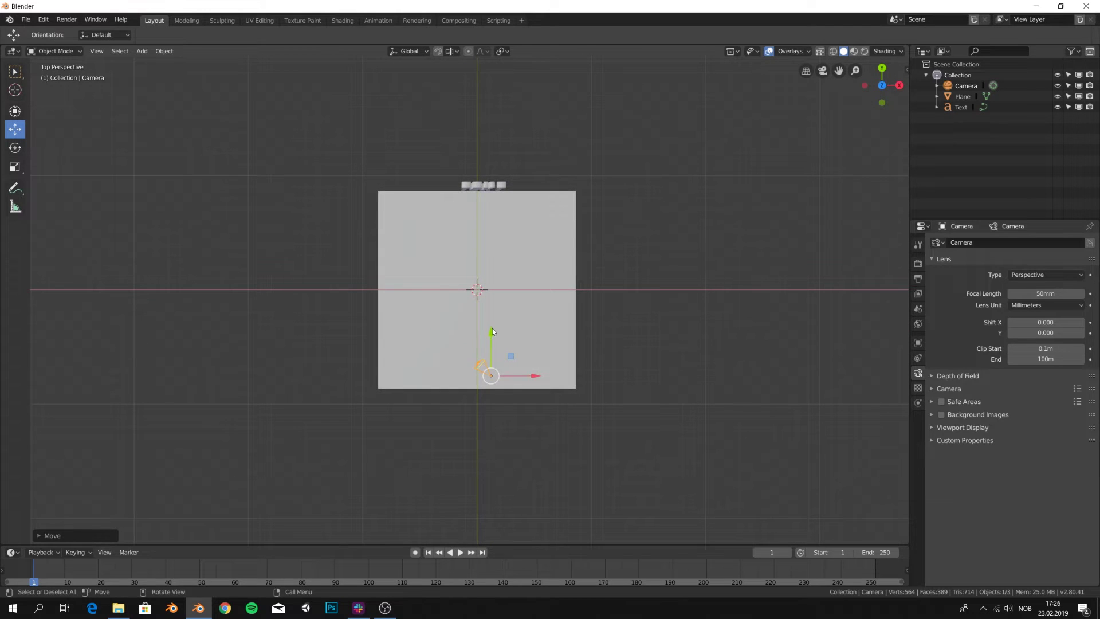
{"action": "key", "text": "KP_5"}
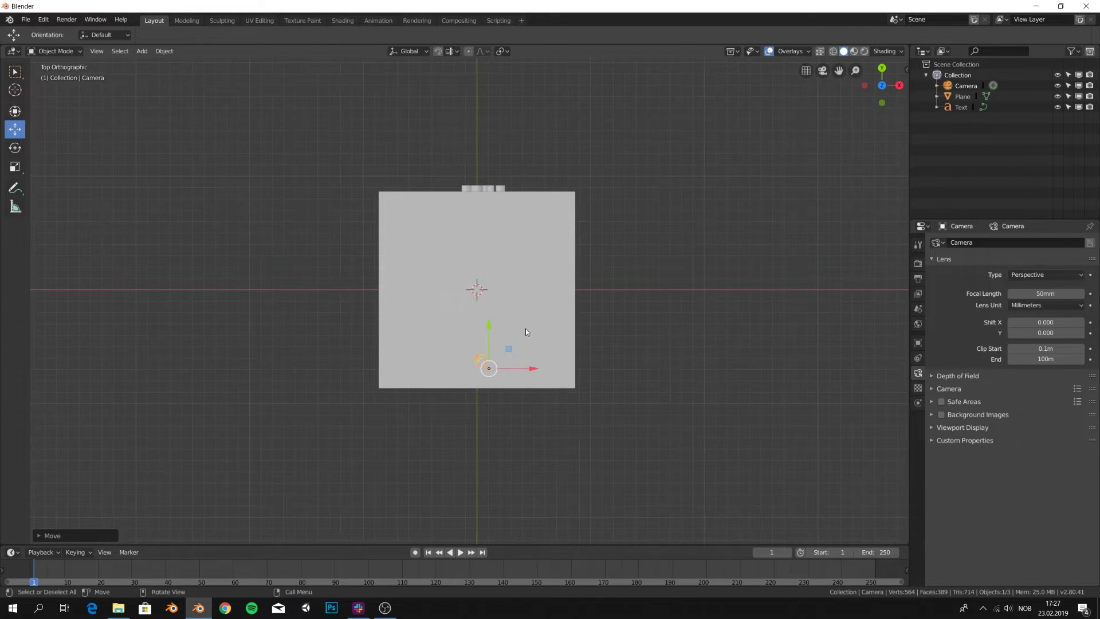
{"action": "mouse_move", "coordinate": [534, 372]}
{"action": "left_mouse_down"}
{"action": "mouse_move", "coordinate": [132, 361]}
{"action": "mouse_move", "coordinate": [689, 362]}
{"action": "mouse_move", "coordinate": [319, 252]}
{"action": "mouse_move", "coordinate": [524, 373]}
{"action": "mouse_move", "coordinate": [534, 367]}
{"action": "mouse_move", "coordinate": [520, 374]}
{"action": "left_mouse_up"}
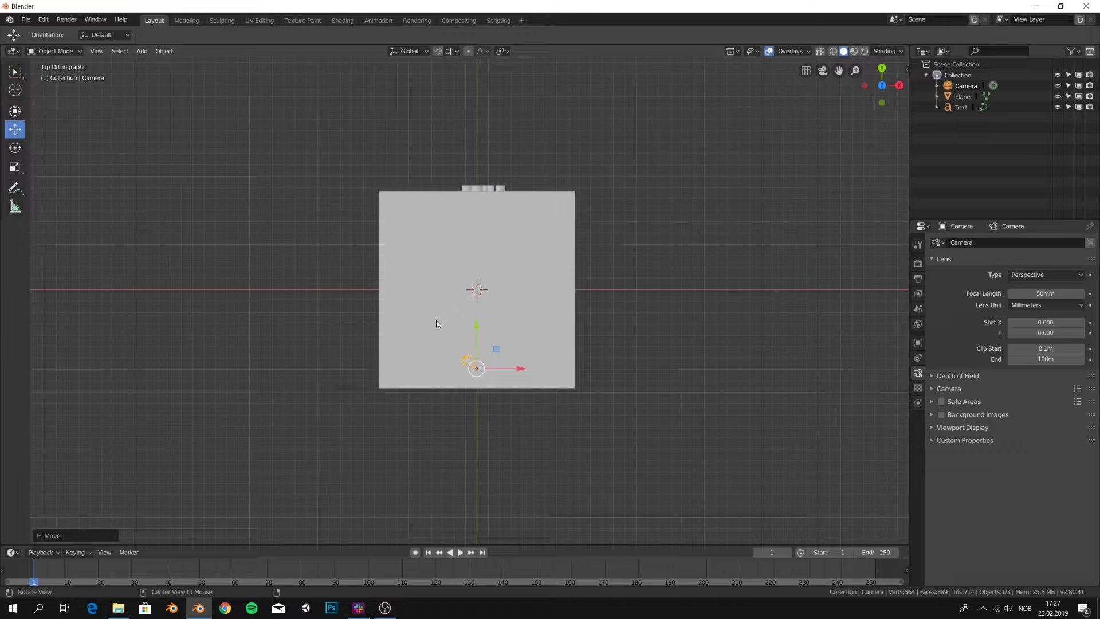
{"action": "key", "text": "r"}
{"action": "key", "text": "x"}
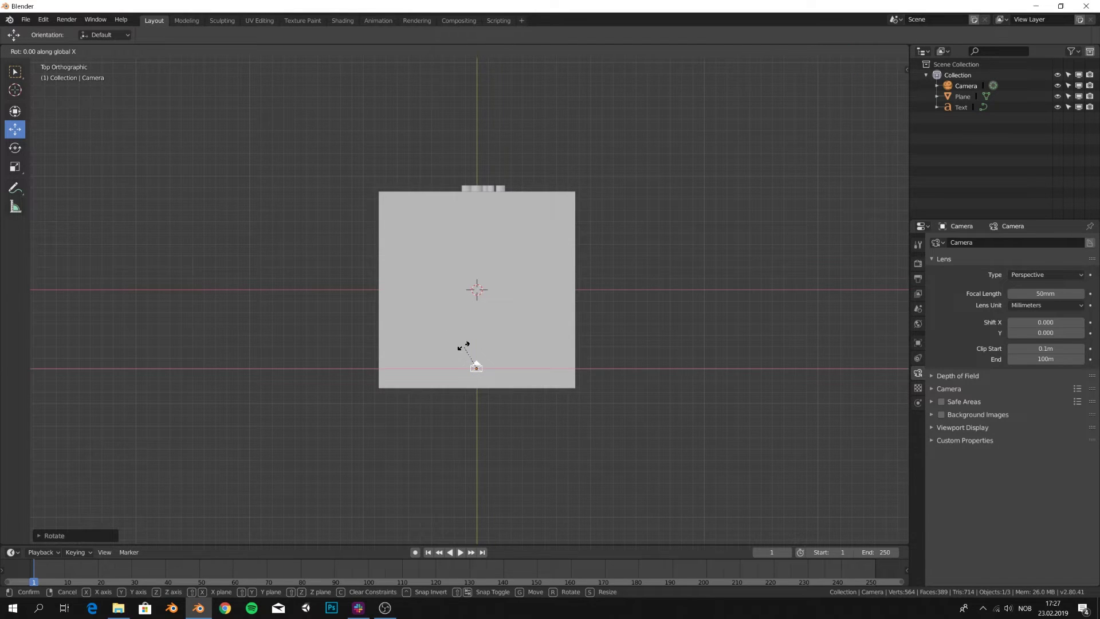
{"action": "key", "text": "Escape"}
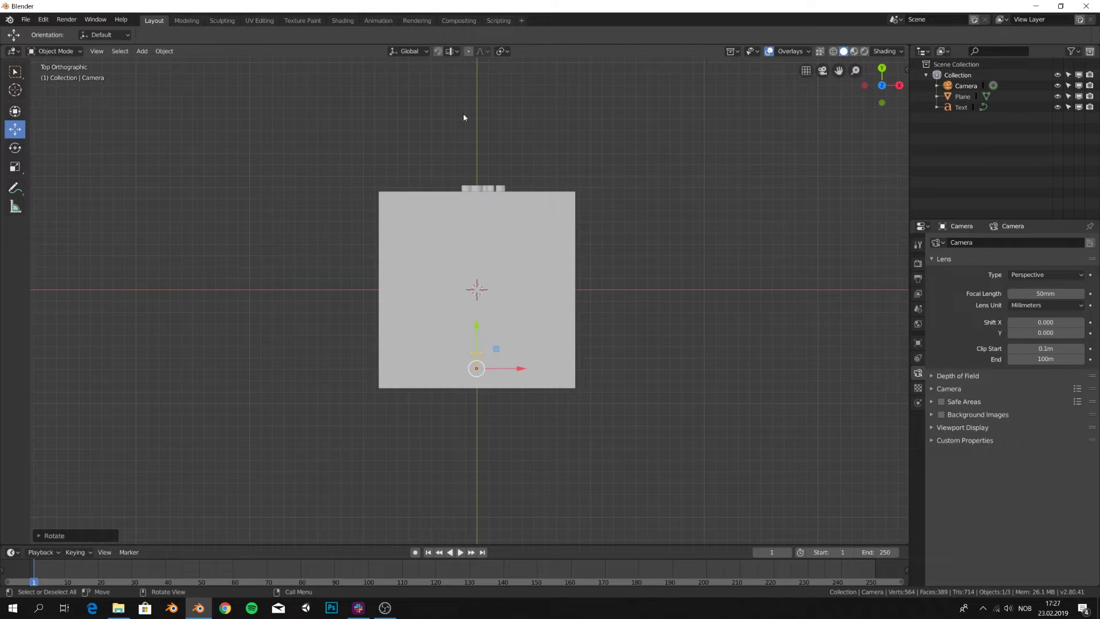
{"action": "middle_click_drag", "start_coordinate": [571, 369], "coordinate": [468, 222]}
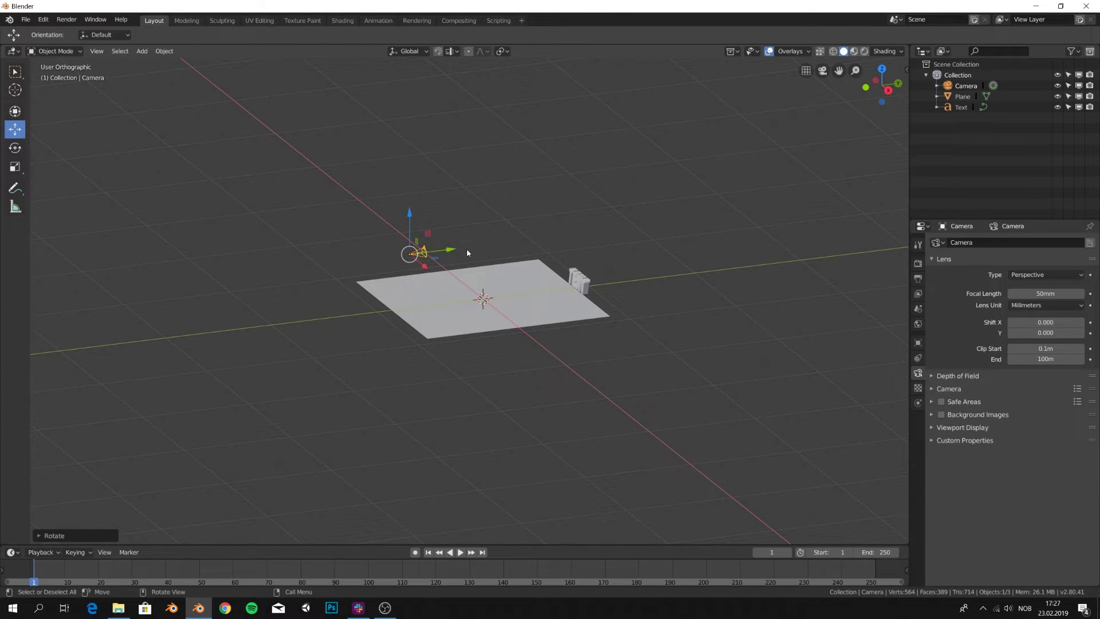
{"action": "middle_click_drag", "start_coordinate": [466, 249], "coordinate": [614, 207]}
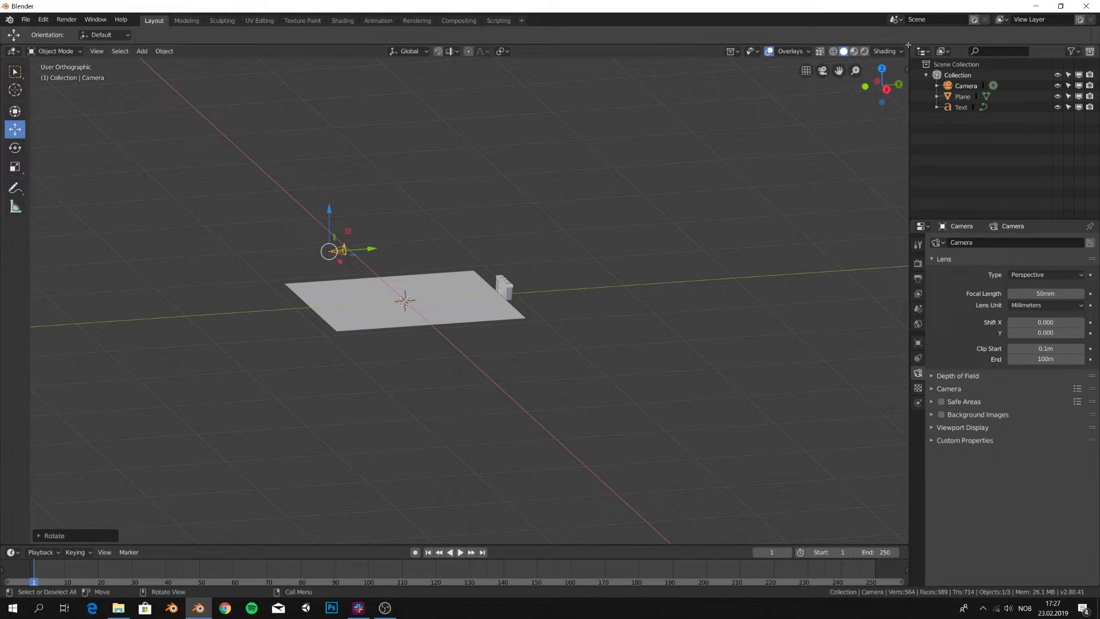
- Split off a camera view on the right and lower the camera to frame the TEXT
{"action": "left_click_drag", "start_coordinate": [905, 48], "coordinate": [457, 140]}
{"action": "key", "text": "KP_0"}
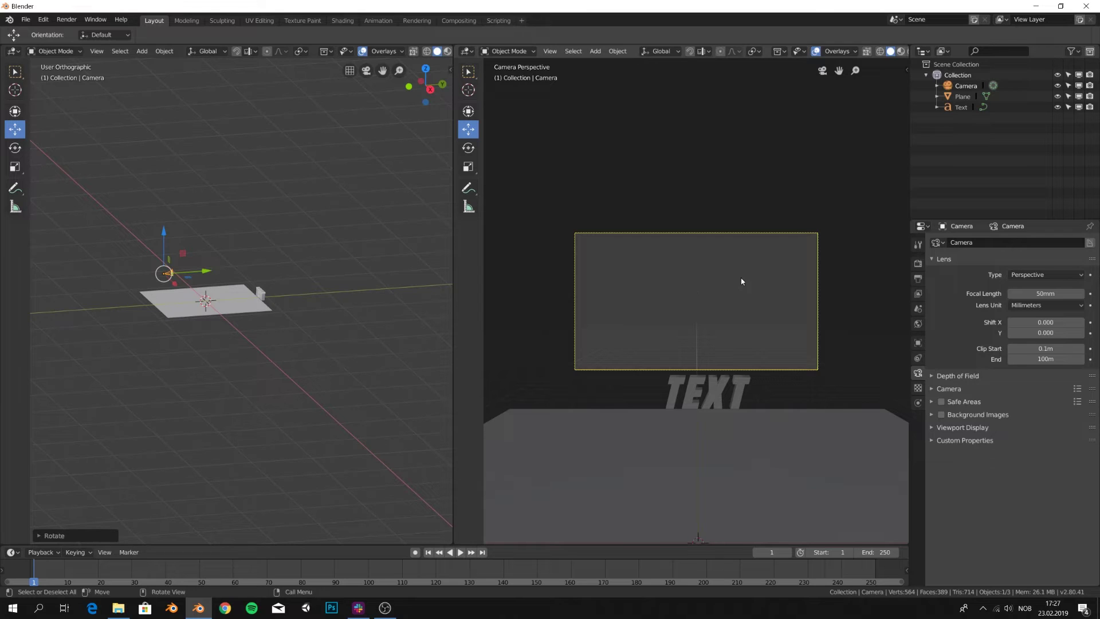
{"action": "left_click_drag", "start_coordinate": [165, 231], "coordinate": [161, 261]}
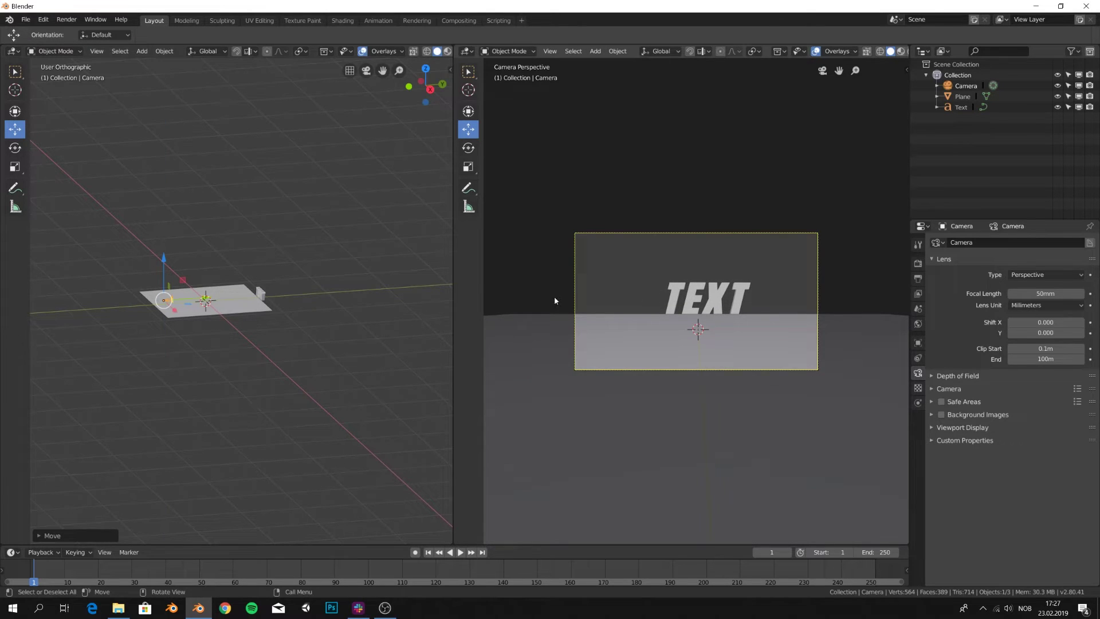
{"action": "middle_click_drag", "start_coordinate": [206, 363], "coordinate": [220, 401]}
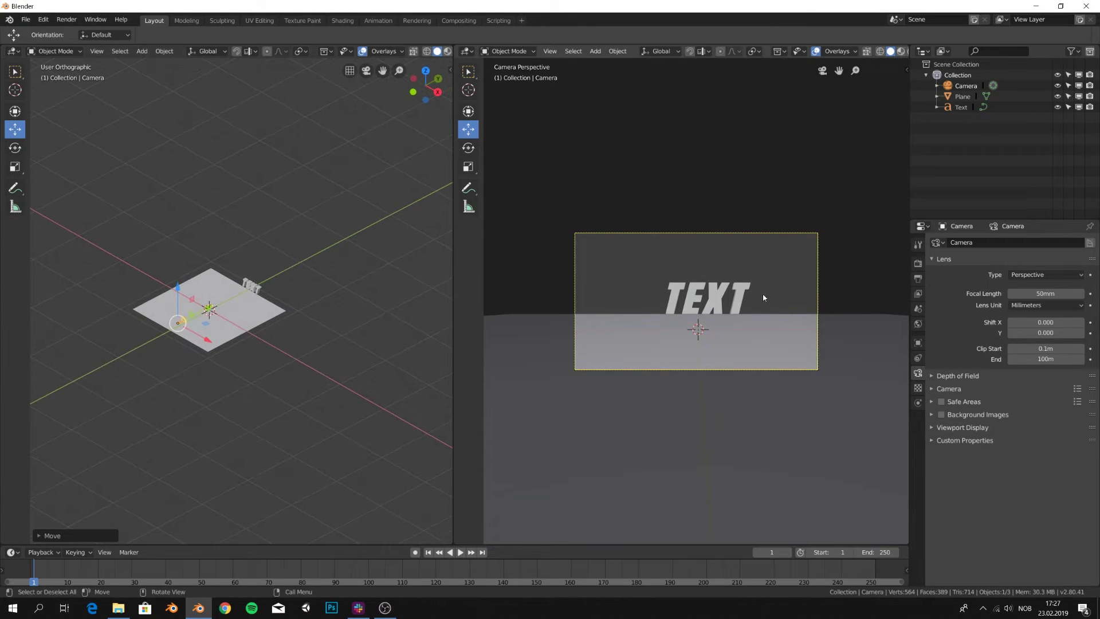
{"action": "left_click_drag", "start_coordinate": [207, 346], "coordinate": [232, 330]}
- Replace the 3D text's letters with 'RETRO', correcting a mistyped word
{"action": "left_click", "coordinate": [724, 298]}
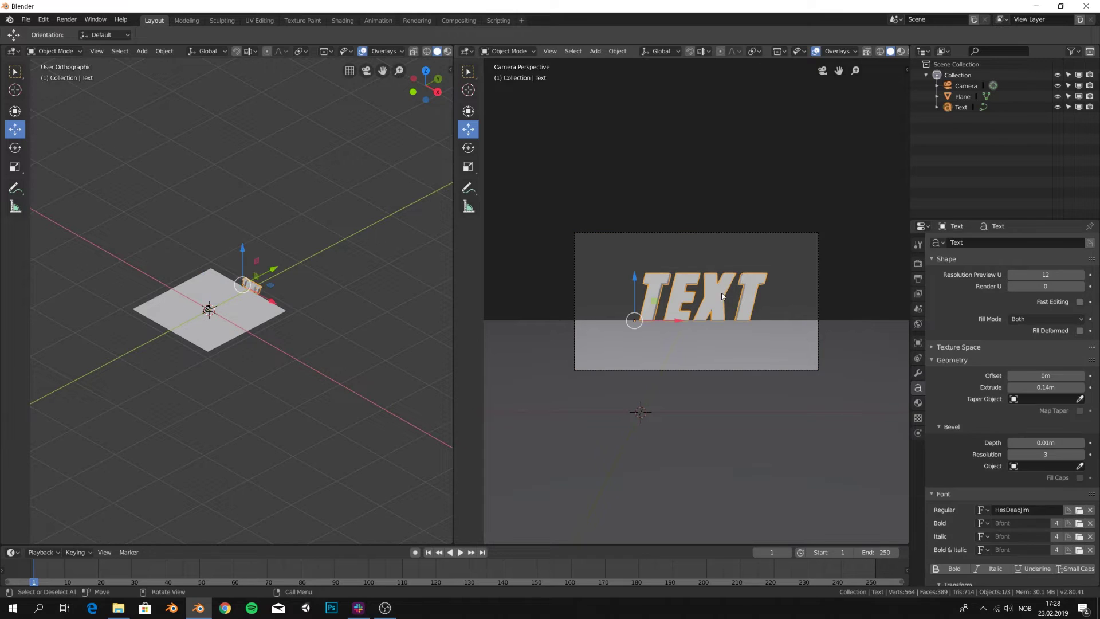
{"action": "key", "text": "Tab"}
{"action": "key", "text": "BackSpace"}
{"action": "key", "text": "BackSpace"}
{"action": "key", "text": "BackSpace"}
{"action": "key", "text": "BackSpace"}
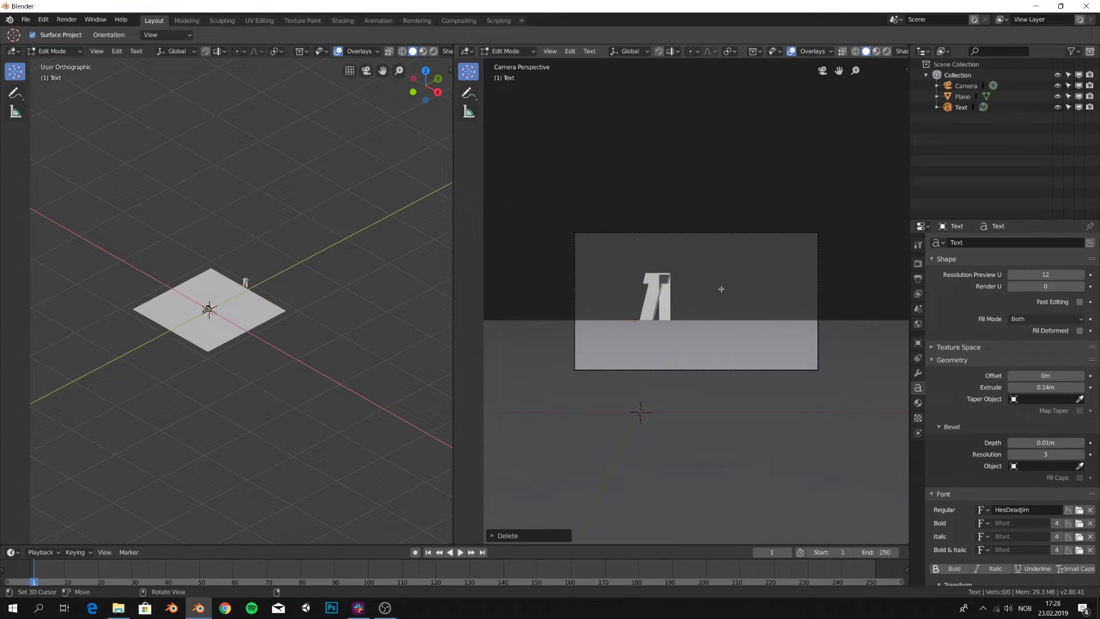
{"action": "type", "text": "SOMETH"}
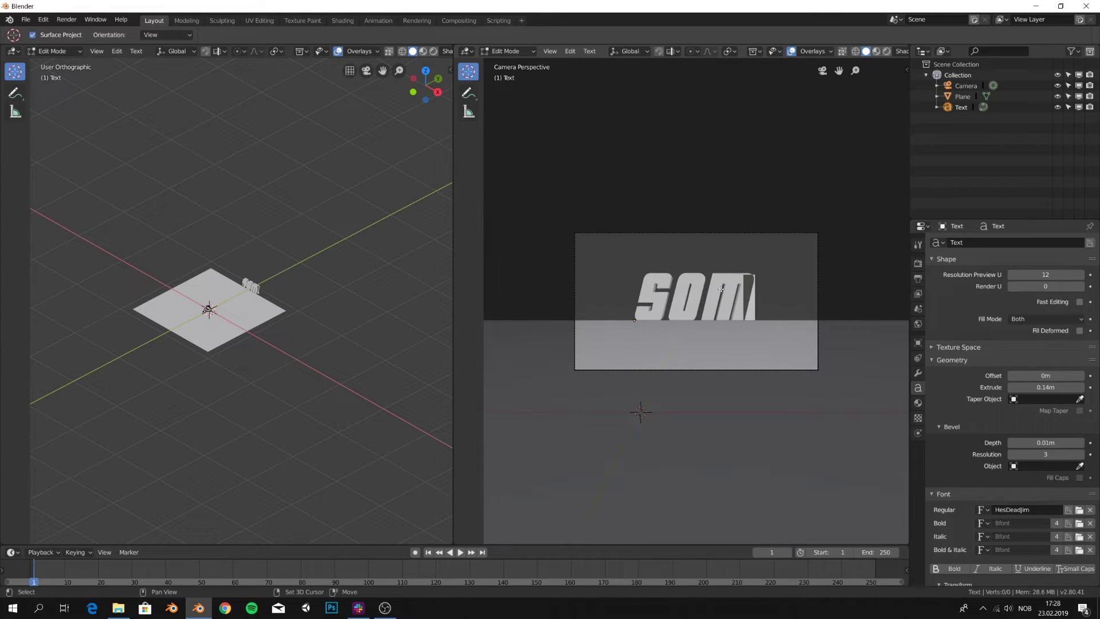
{"action": "key", "text": "BackSpace"}
{"action": "key", "text": "BackSpace"}
{"action": "key", "text": "BackSpace"}
{"action": "key", "text": "BackSpace"}
{"action": "key", "text": "BackSpace"}
{"action": "key", "text": "BackSpace"}
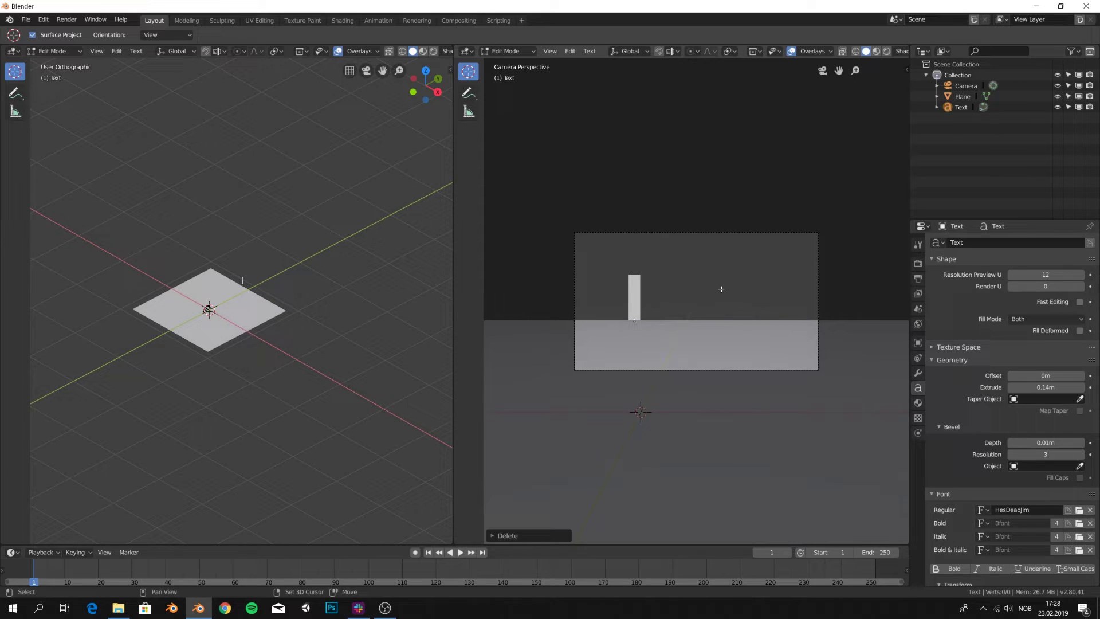
{"action": "type", "text": "RETRO"}
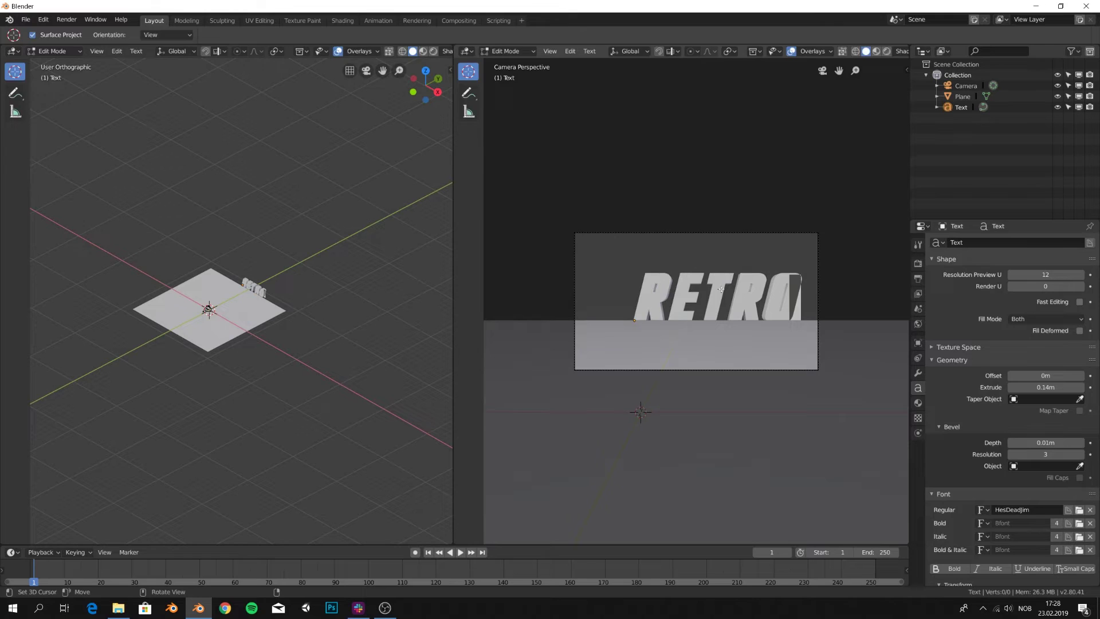
{"action": "key", "text": "Tab"}
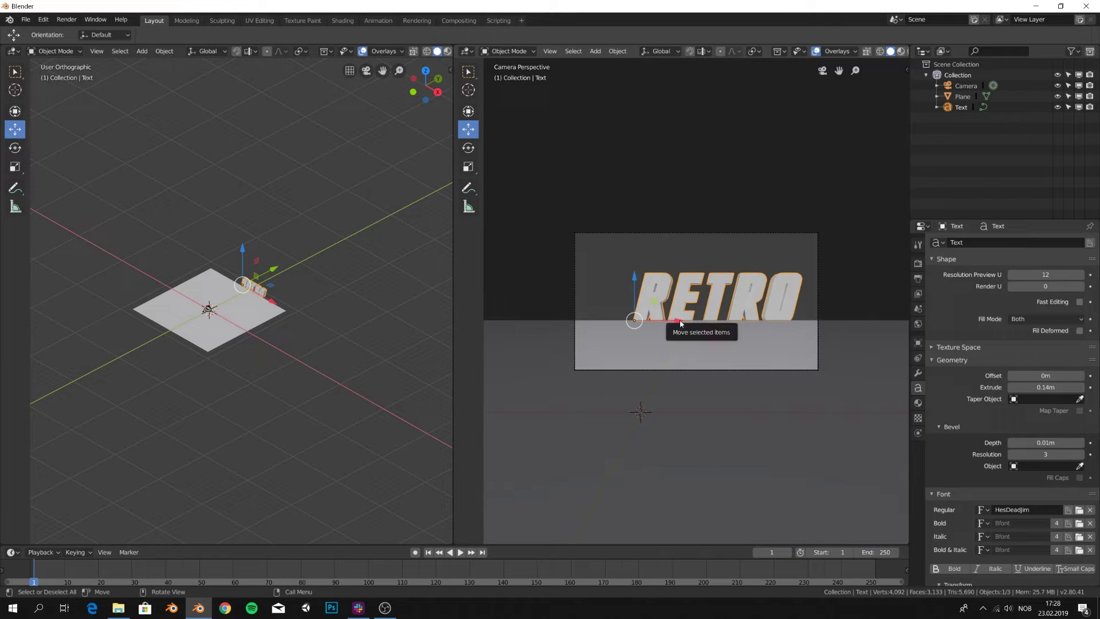
- Shift the RETRO text left and scale it down slightly to fit the camera frame
{"action": "left_click_drag", "start_coordinate": [679, 322], "coordinate": [668, 324]}
{"action": "left_click_drag", "start_coordinate": [620, 279], "coordinate": [620, 267]}
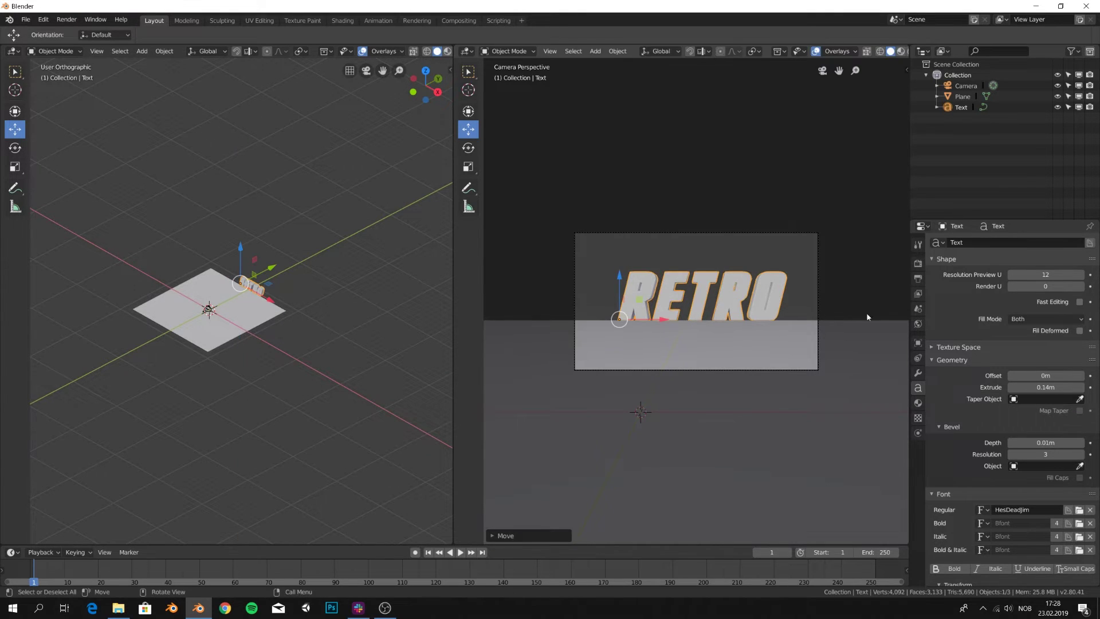
{"action": "middle_click_drag", "start_coordinate": [319, 319], "coordinate": [401, 331]}
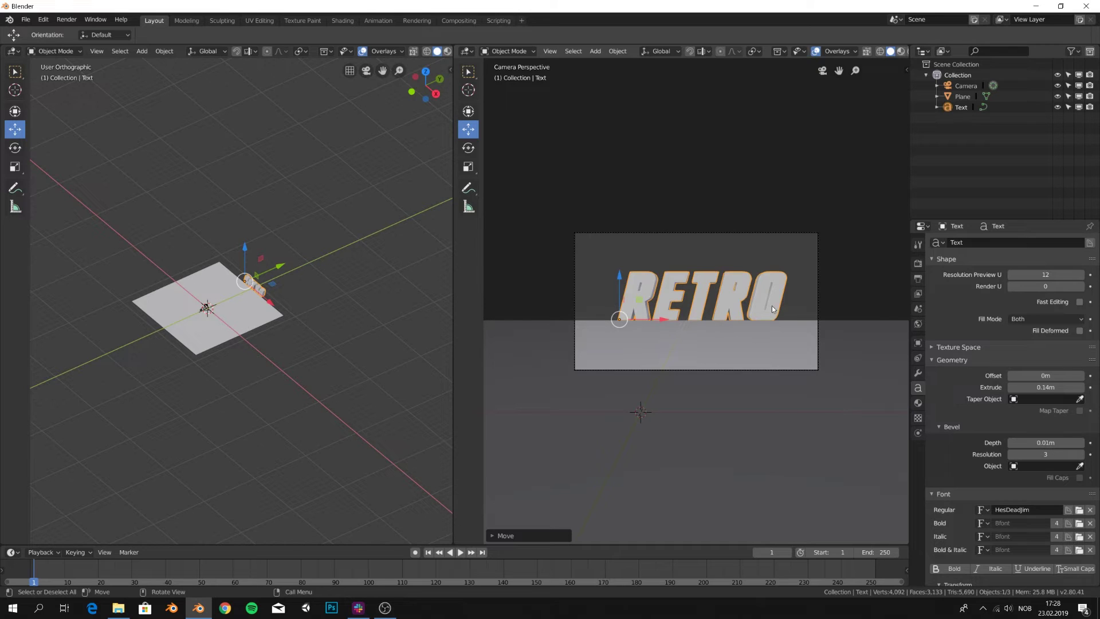
{"action": "key", "text": "s"}
{"action": "left_click", "coordinate": [816, 281]}
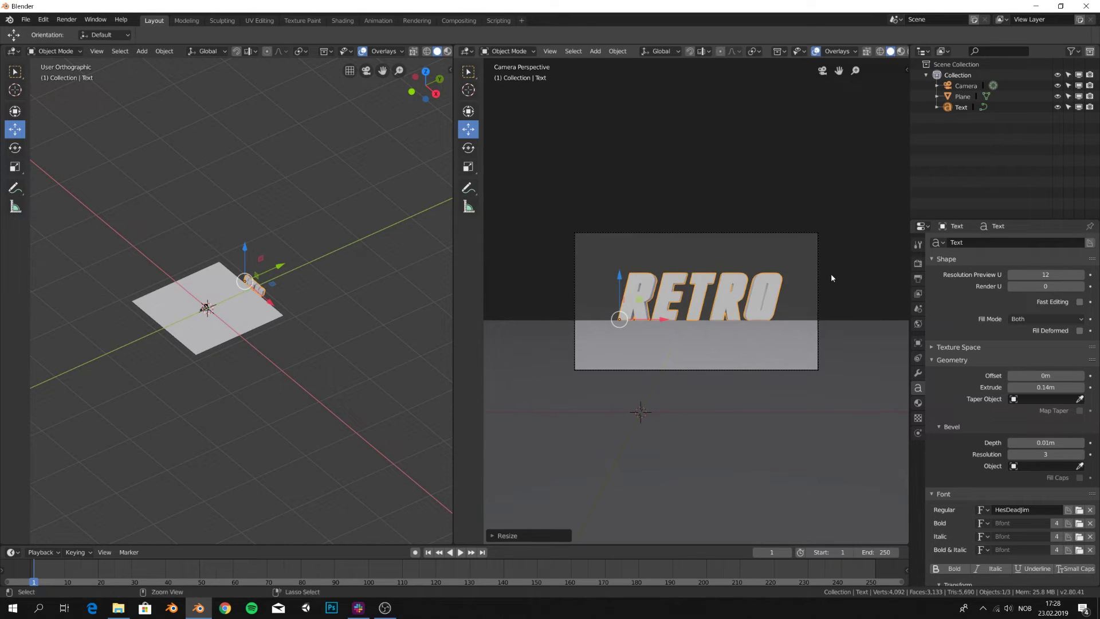
{"action": "middle_click_drag", "start_coordinate": [241, 298], "coordinate": [301, 315]}
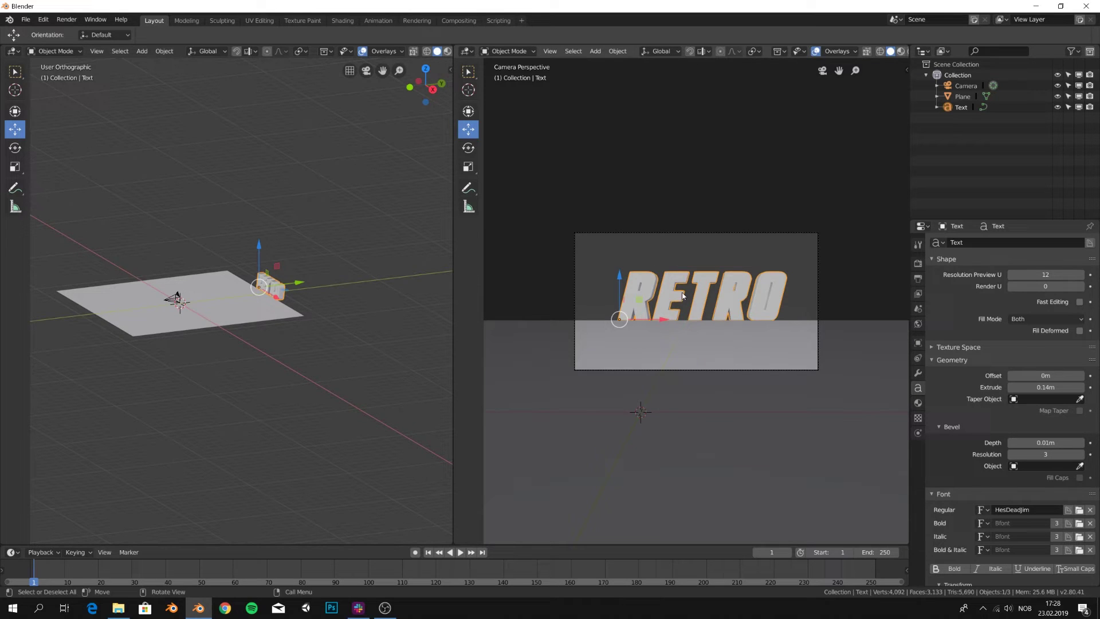
- Switch the camera view to Rendered shading and hide the viewport overlays
{"action": "key", "text": "z"}
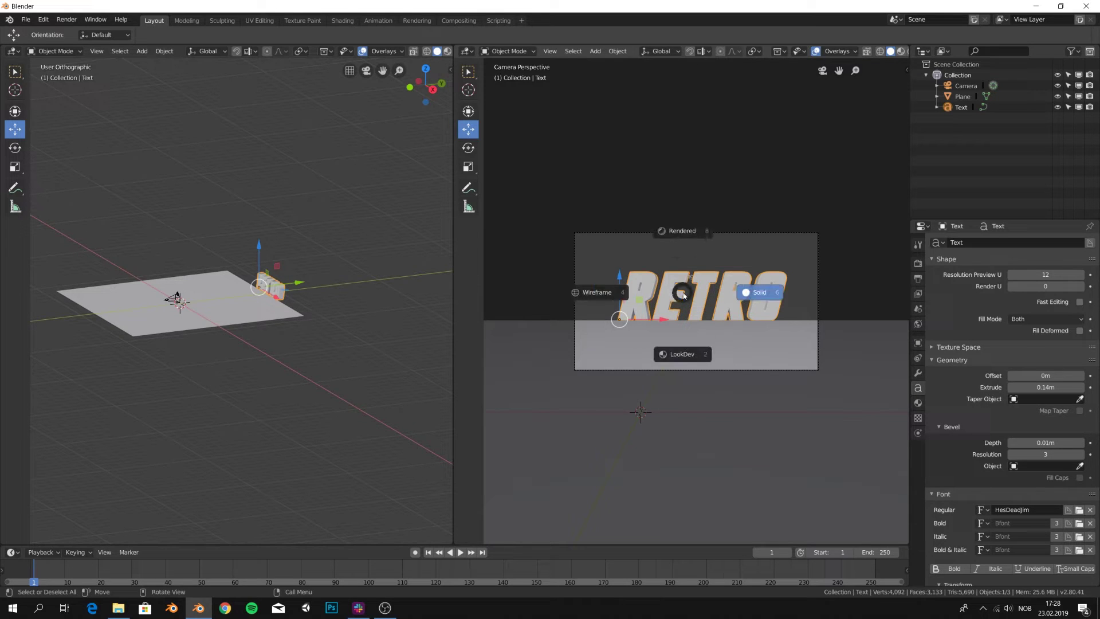
{"action": "left_click", "coordinate": [685, 229]}
{"action": "scroll", "coordinate": [691, 280], "scroll_direction": "up", "scroll_amount": 3}
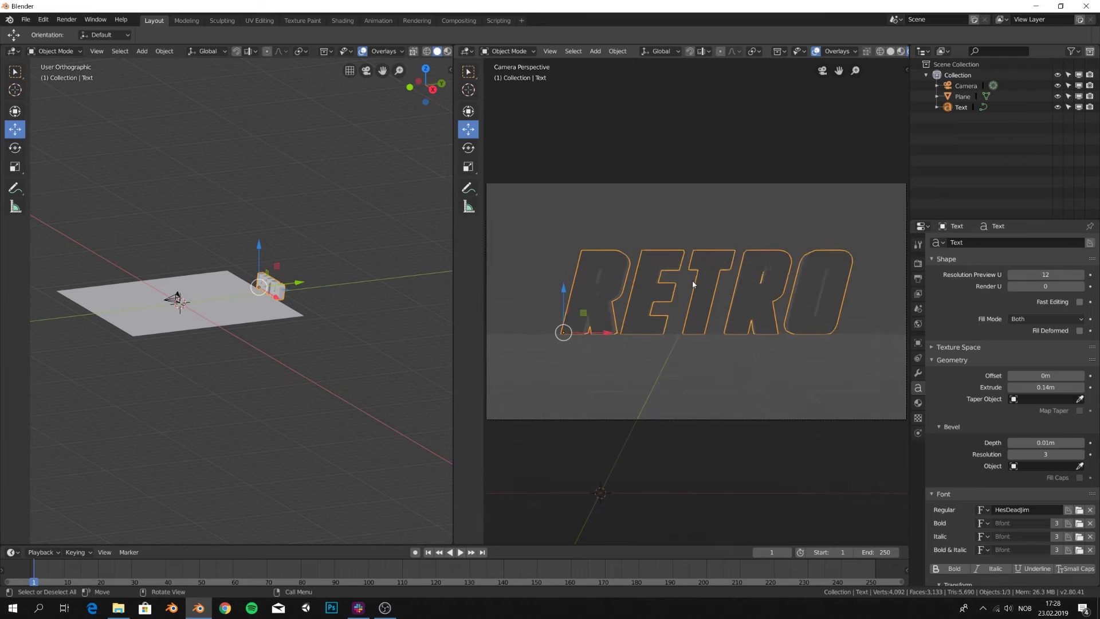
{"action": "scroll", "coordinate": [692, 280], "scroll_direction": "down", "scroll_amount": 2}
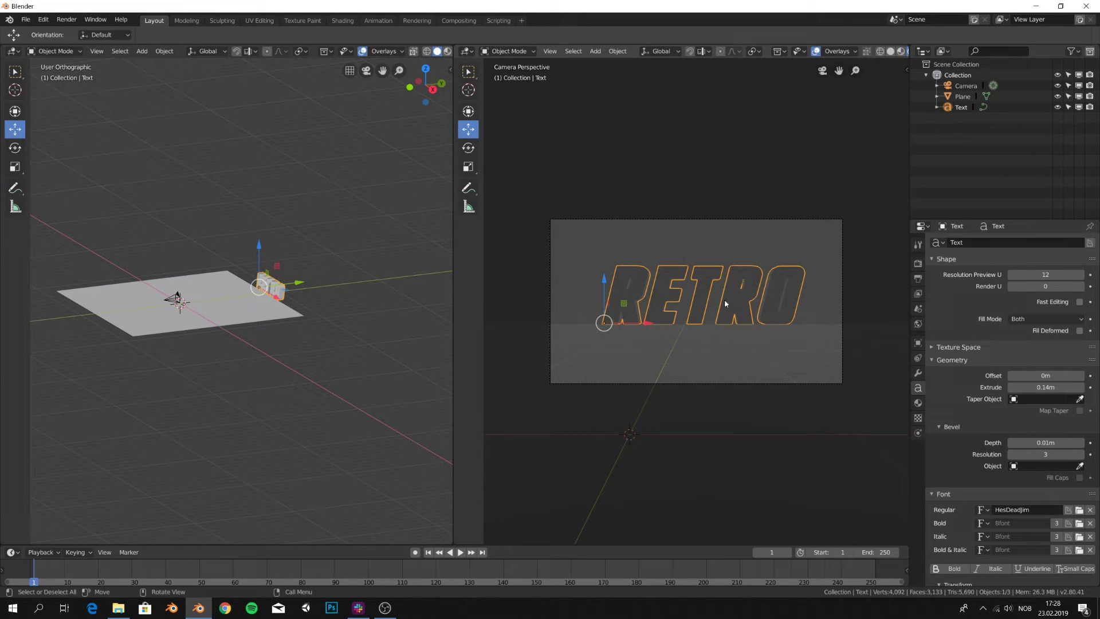
{"action": "left_click", "coordinate": [816, 52]}
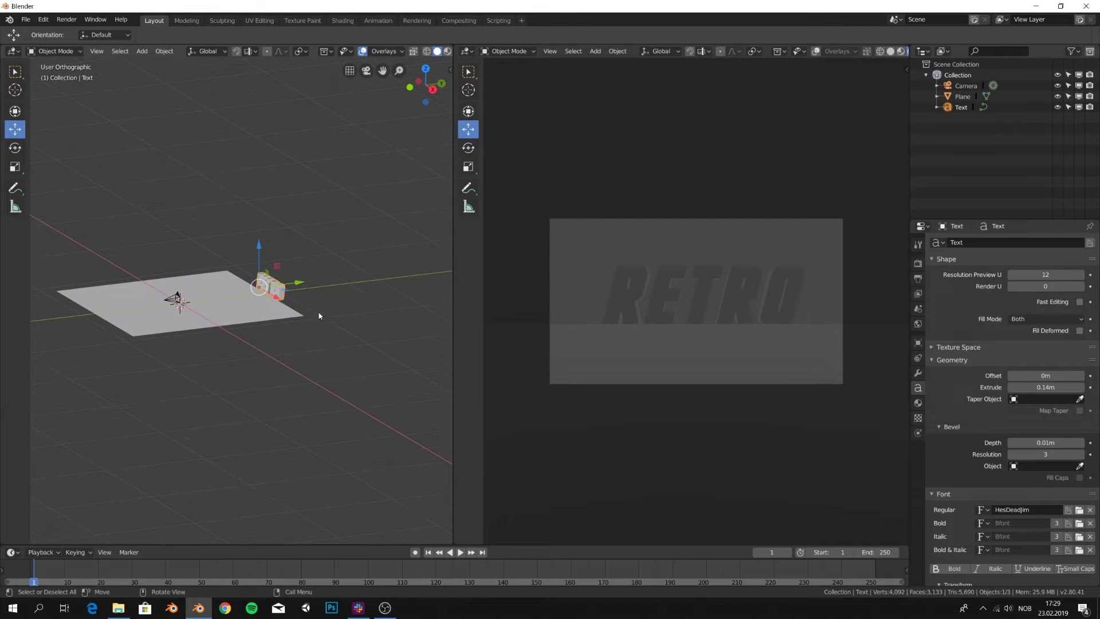
- Add a point light and place it low on the floor, in front of and left of the text
{"action": "middle_click_drag", "start_coordinate": [319, 316], "coordinate": [269, 334]}
{"action": "key", "text": "shift+a"}
{"action": "mouse_move", "coordinate": [267, 335]}
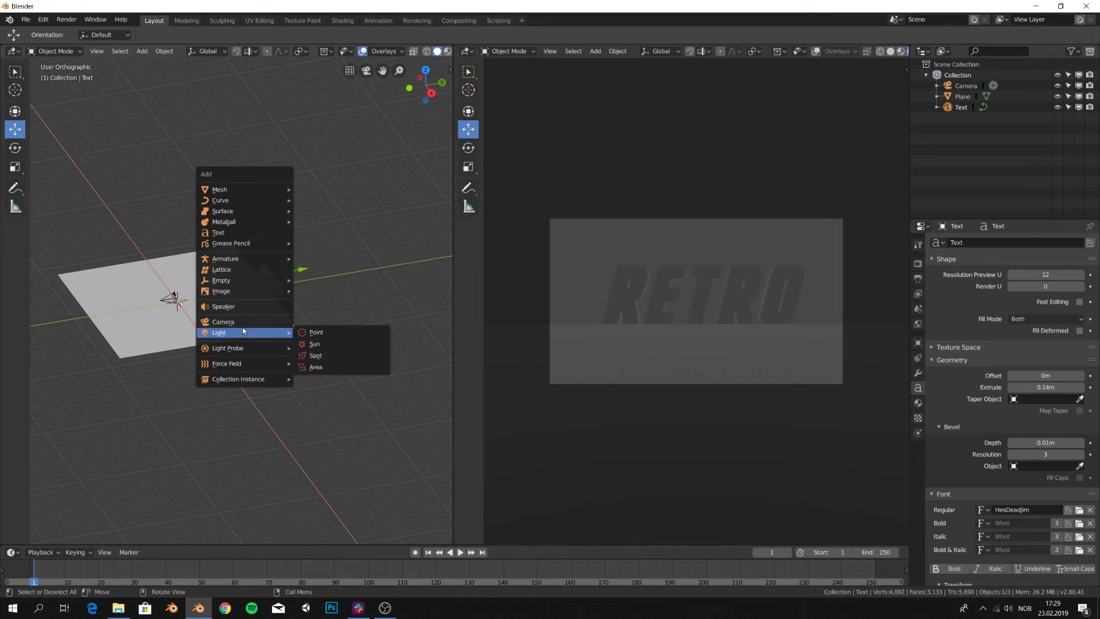
{"action": "left_click", "coordinate": [340, 333]}
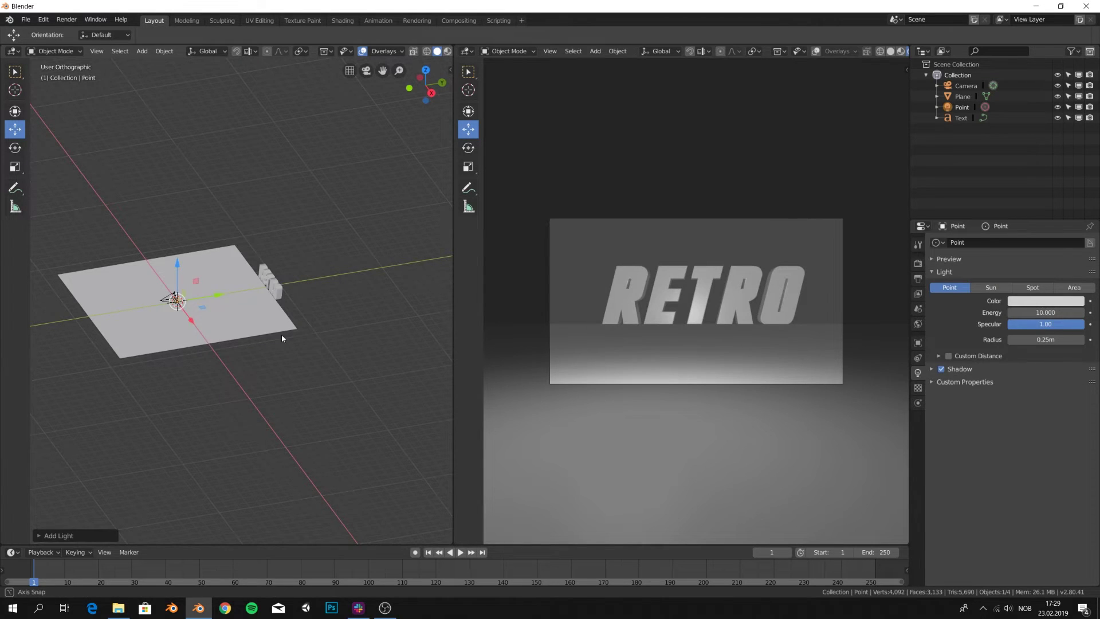
{"action": "middle_click_drag", "start_coordinate": [282, 338], "coordinate": [228, 307]}
{"action": "left_click_drag", "start_coordinate": [225, 288], "coordinate": [335, 273]}
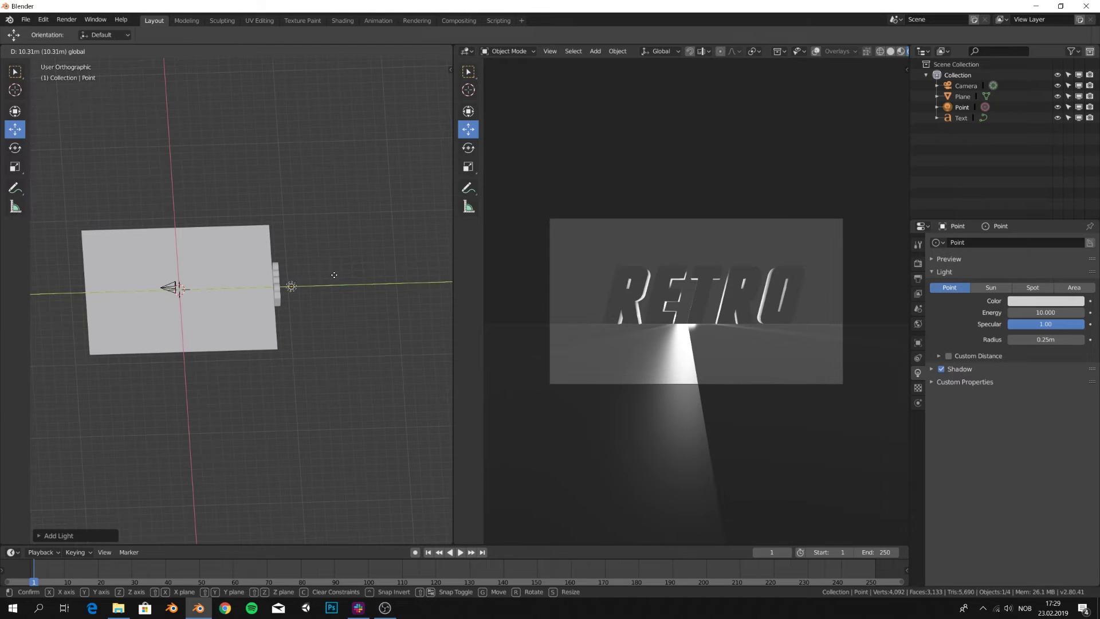
{"action": "left_click", "coordinate": [335, 273]}
{"action": "middle_click_drag", "start_coordinate": [302, 344], "coordinate": [292, 291]}
{"action": "left_click_drag", "start_coordinate": [293, 255], "coordinate": [293, 260]}
{"action": "middle_click_drag", "start_coordinate": [236, 321], "coordinate": [312, 333]}
{"action": "left_click_drag", "start_coordinate": [275, 278], "coordinate": [244, 276]}
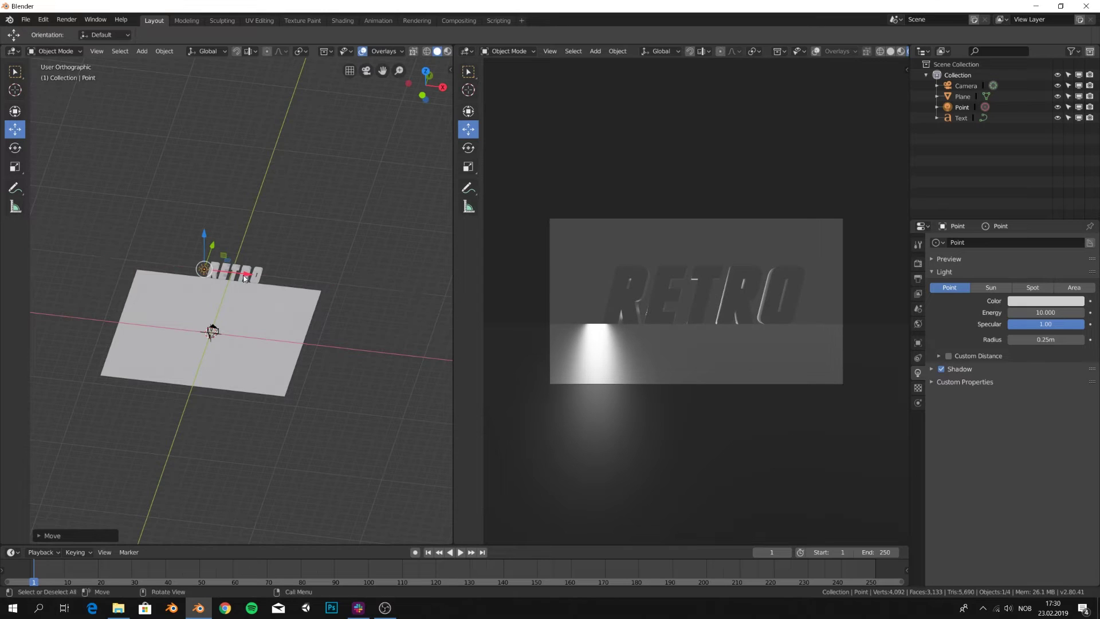
- Make the point light blue and place a duplicate on the right side along X
{"action": "left_click", "coordinate": [1059, 307]}
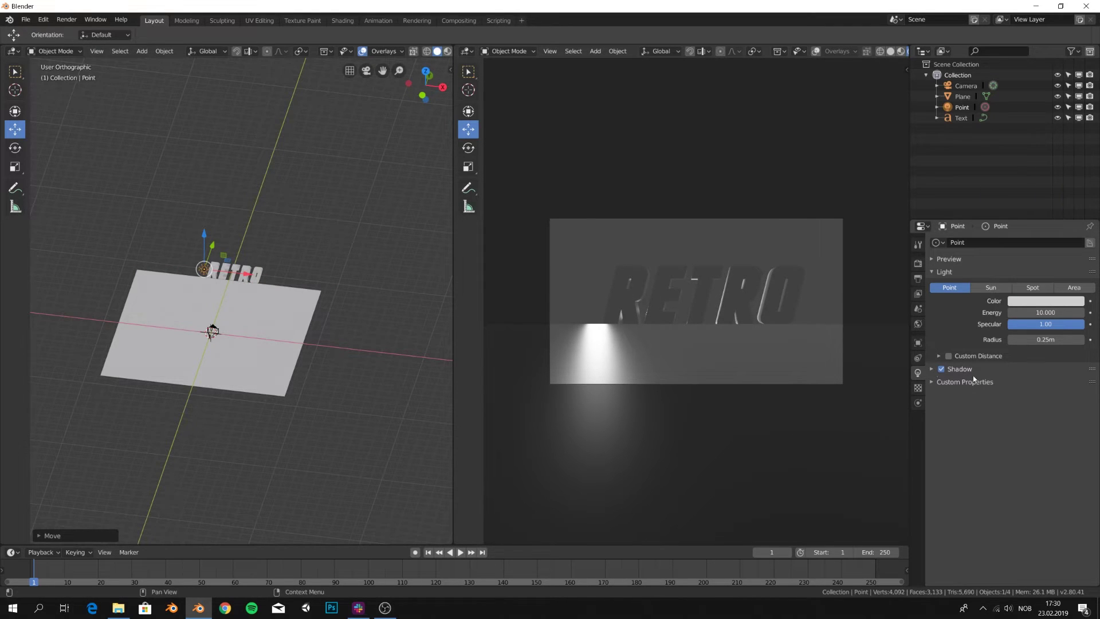
{"action": "left_click", "coordinate": [1059, 300]}
{"action": "left_click", "coordinate": [1042, 161]}
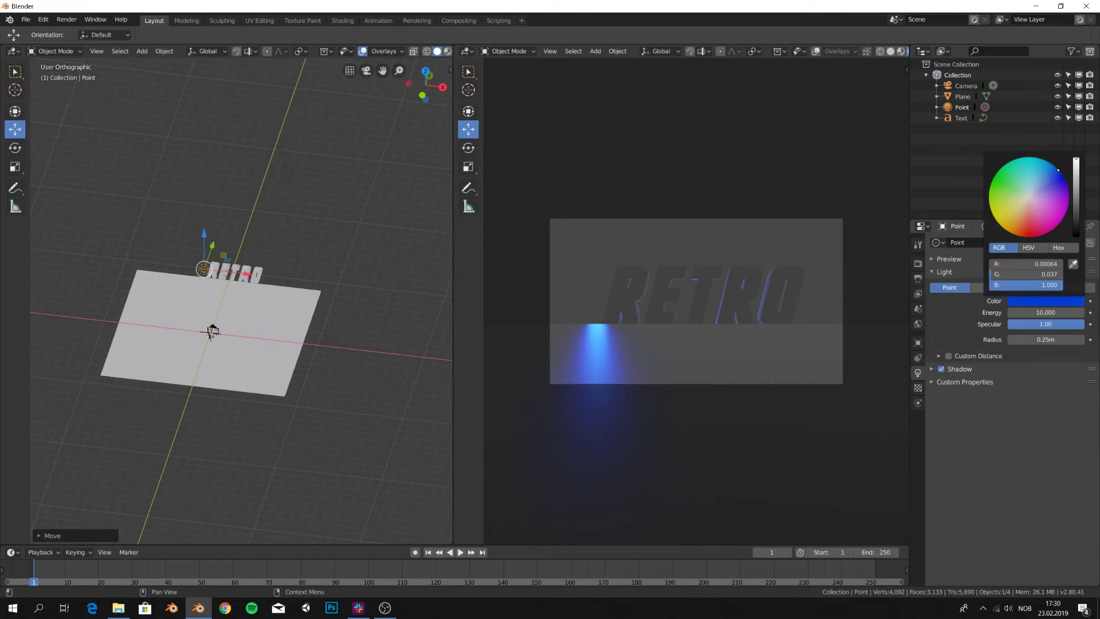
{"action": "key", "text": "shift+d"}
{"action": "right_click", "coordinate": [245, 275]}
{"action": "key", "text": "g"}
{"action": "key", "text": "x"}
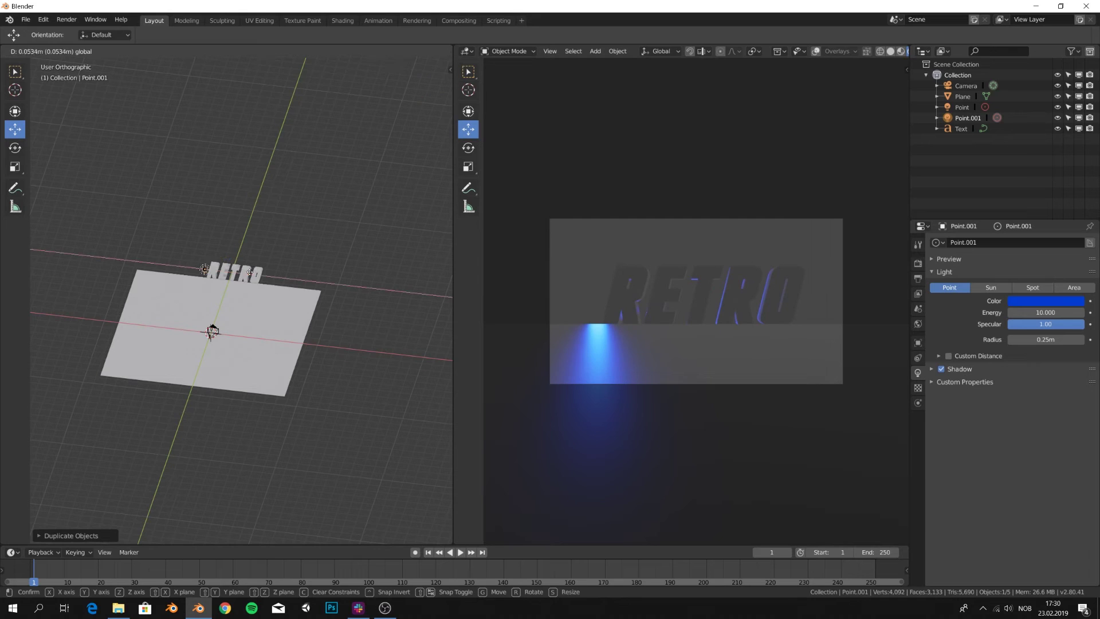
{"action": "left_click", "coordinate": [315, 270]}
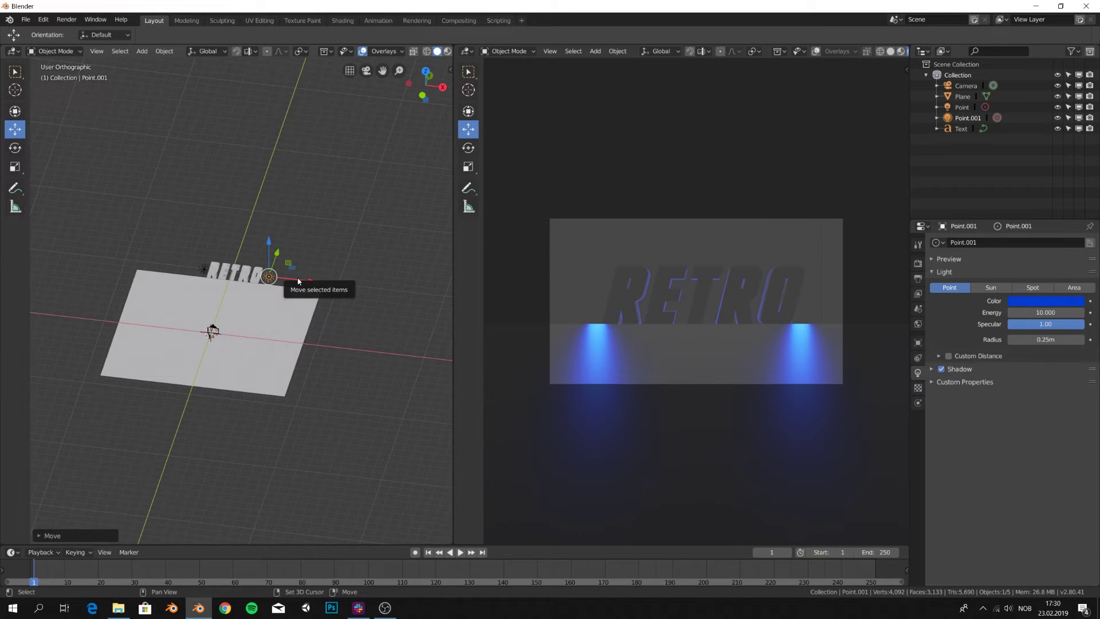
- Add a third light copy in the centre, colour it red, and nudge the RETRO text along X
{"action": "key", "text": "shift+d"}
{"action": "right_click", "coordinate": [298, 280]}
{"action": "left_click_drag", "start_coordinate": [318, 285], "coordinate": [284, 276]}
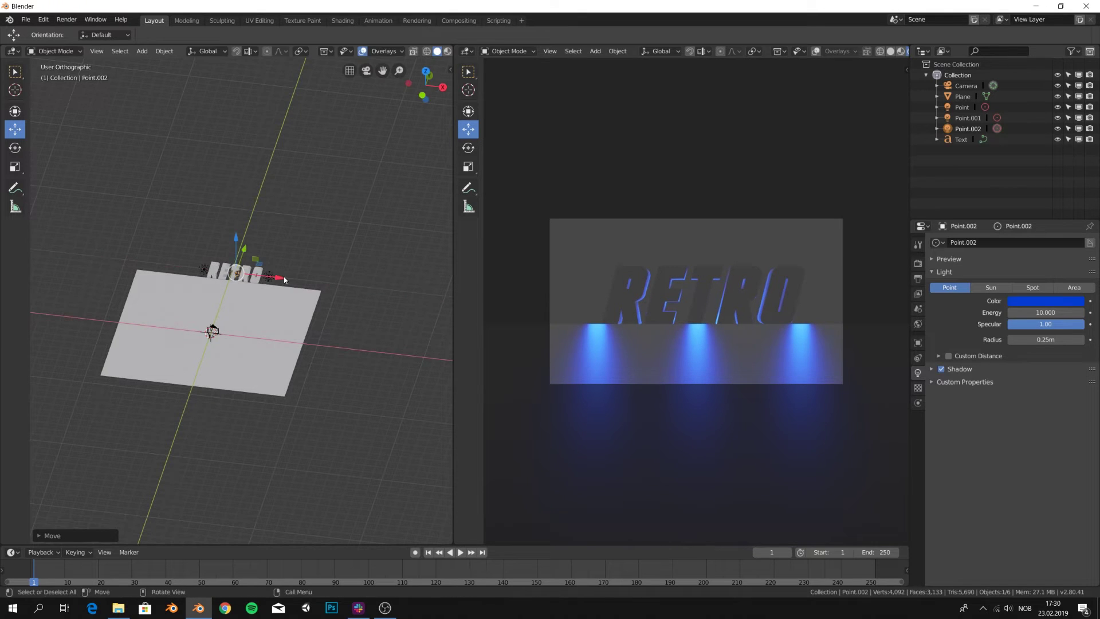
{"action": "left_click", "coordinate": [1033, 302]}
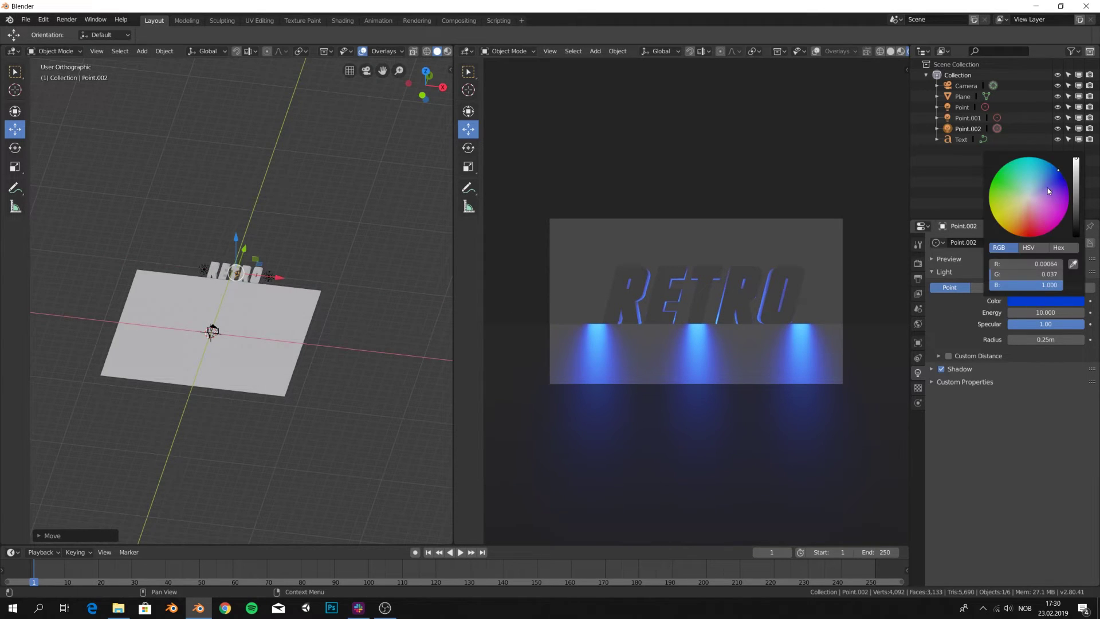
{"action": "left_click_drag", "start_coordinate": [1031, 195], "coordinate": [1027, 228]}
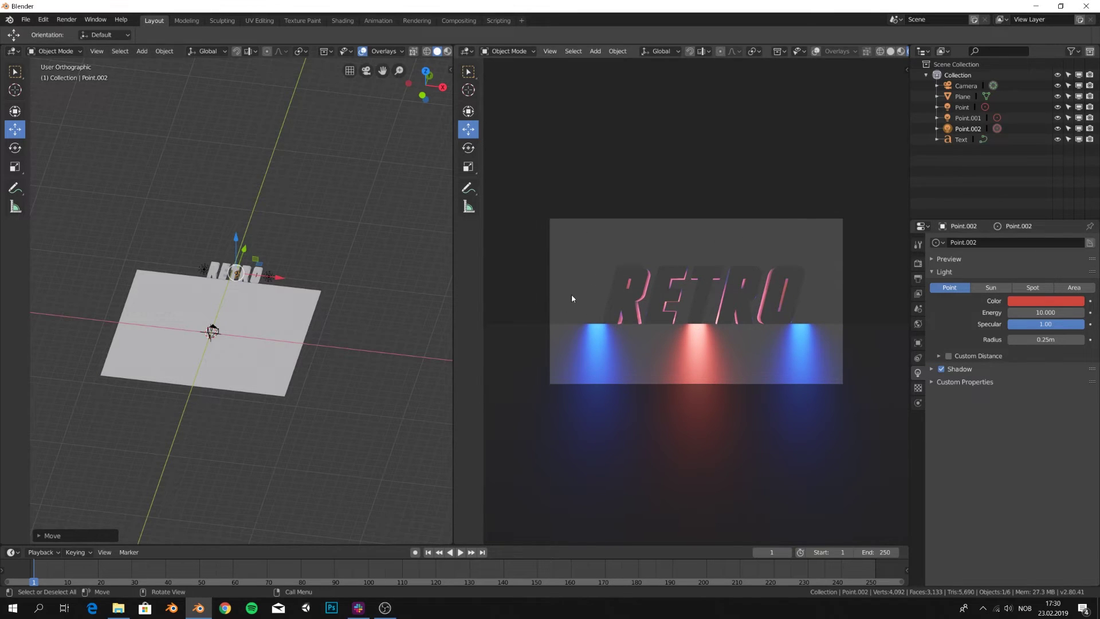
{"action": "left_click", "coordinate": [224, 272]}
{"action": "left_click_drag", "start_coordinate": [250, 282], "coordinate": [249, 283]}
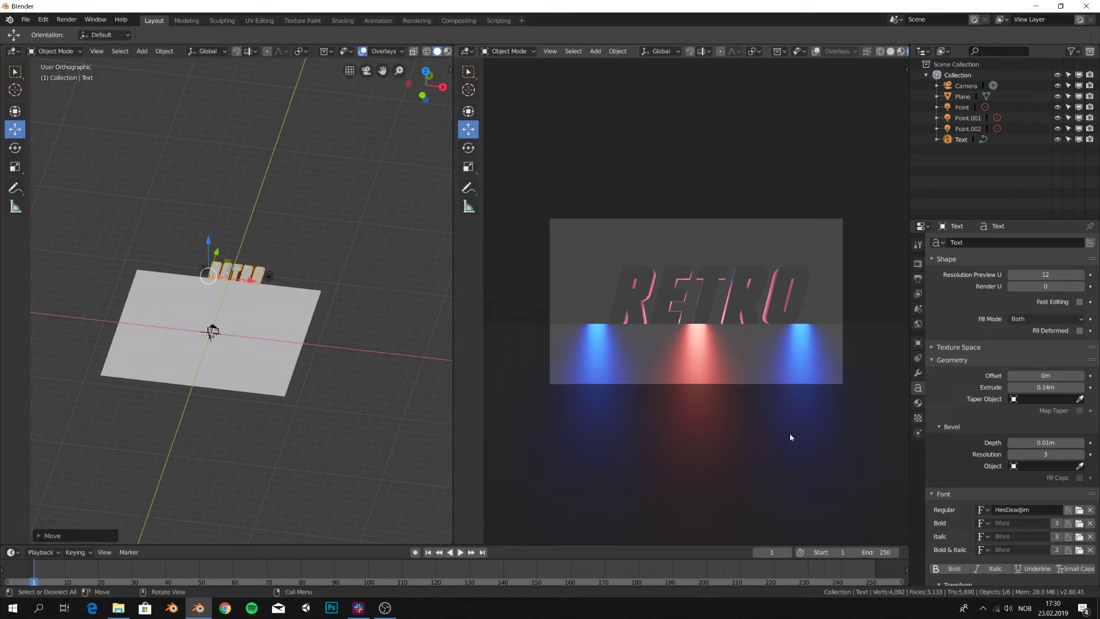
- Darken the world background colour to near black
{"action": "left_click", "coordinate": [919, 324]}
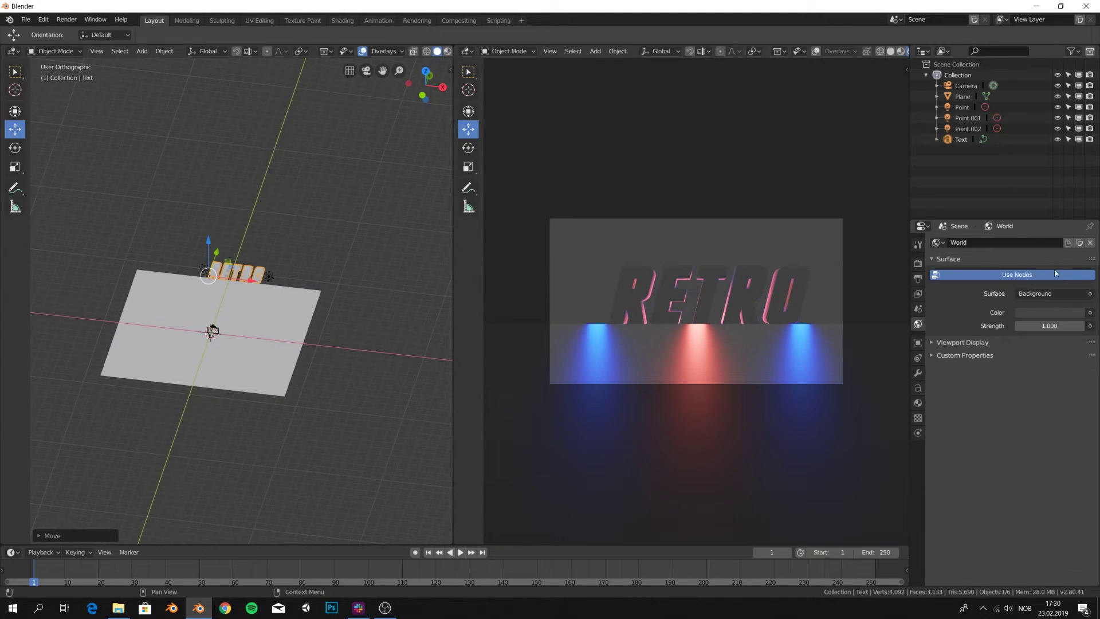
{"action": "left_click", "coordinate": [1071, 315]}
{"action": "left_click_drag", "start_coordinate": [1075, 219], "coordinate": [1075, 234]}
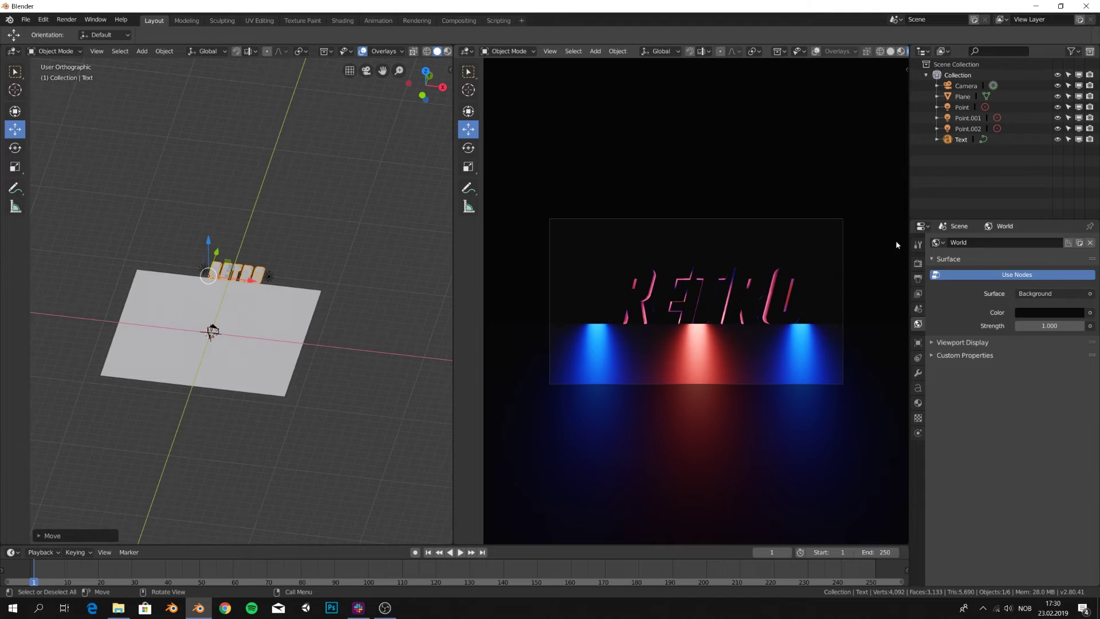
- Enable Bloom and Screen Space Reflections in the Eevee render settings
{"action": "left_click", "coordinate": [918, 263]}
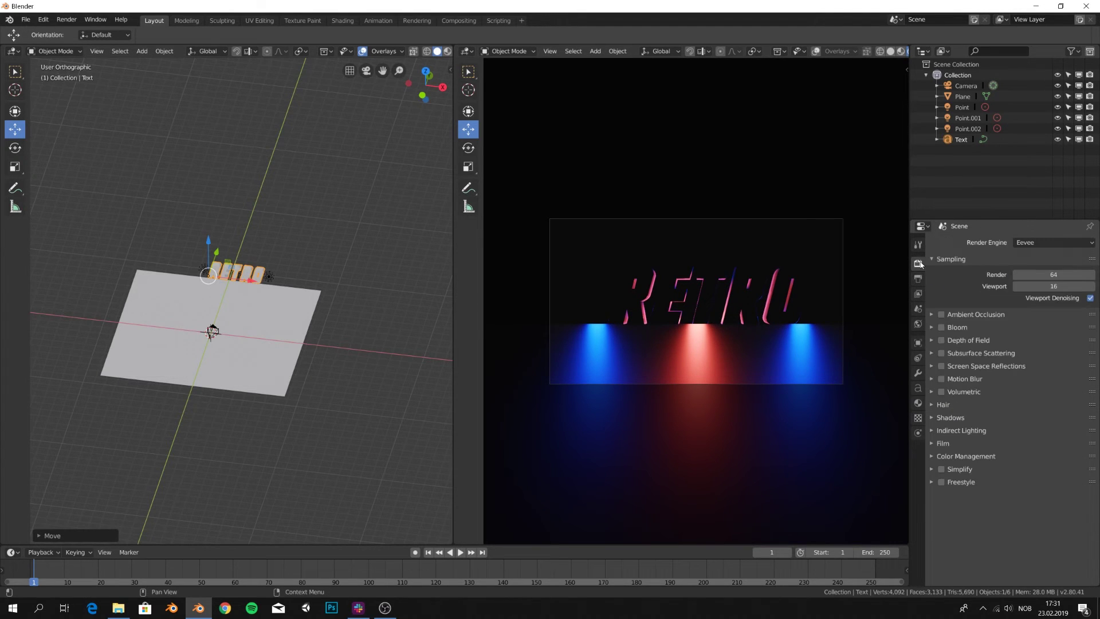
{"action": "left_click", "coordinate": [941, 327]}
{"action": "left_click", "coordinate": [941, 366]}
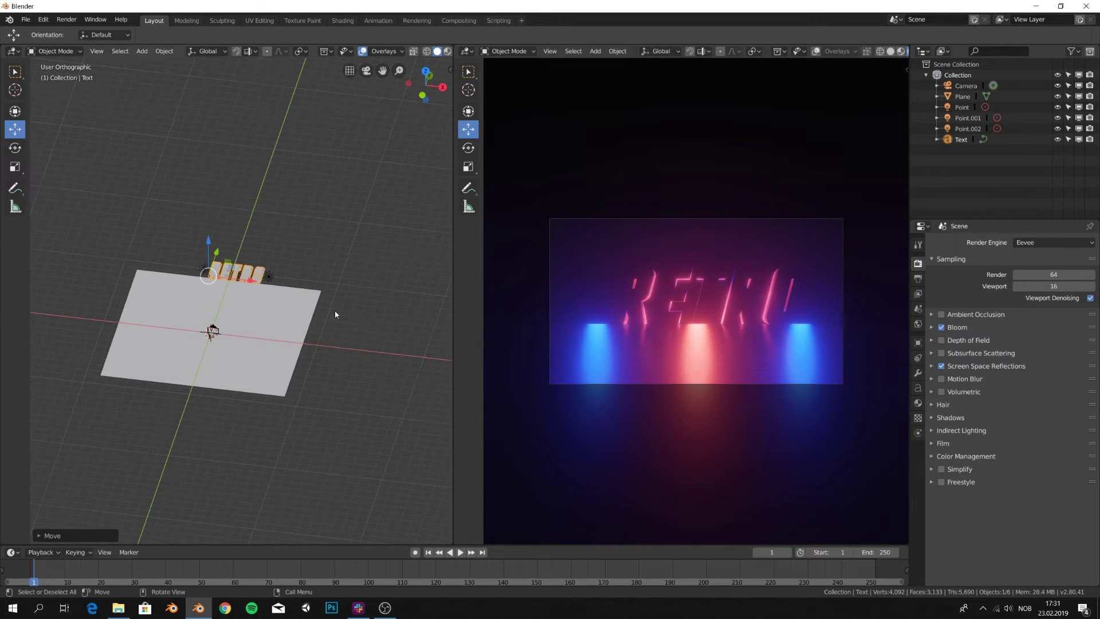
{"action": "middle_click_drag", "start_coordinate": [335, 311], "coordinate": [354, 273]}
{"action": "middle_click_drag", "start_coordinate": [279, 339], "coordinate": [493, 327]}
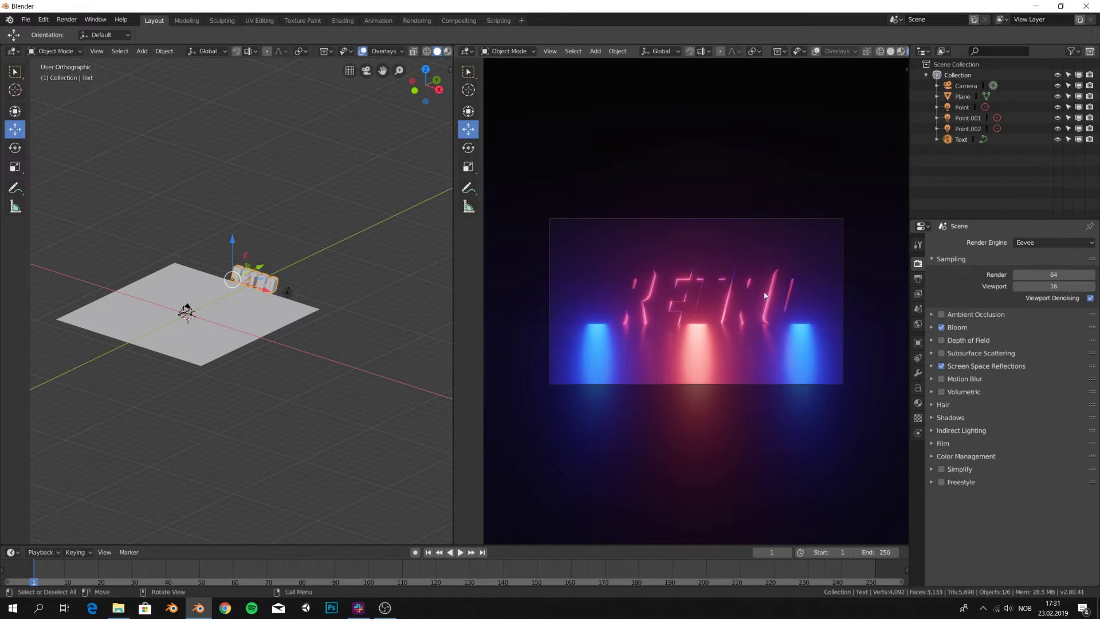
- Give the floor plane a new material and lower its roughness for a glossy finish
{"action": "left_click", "coordinate": [220, 316]}
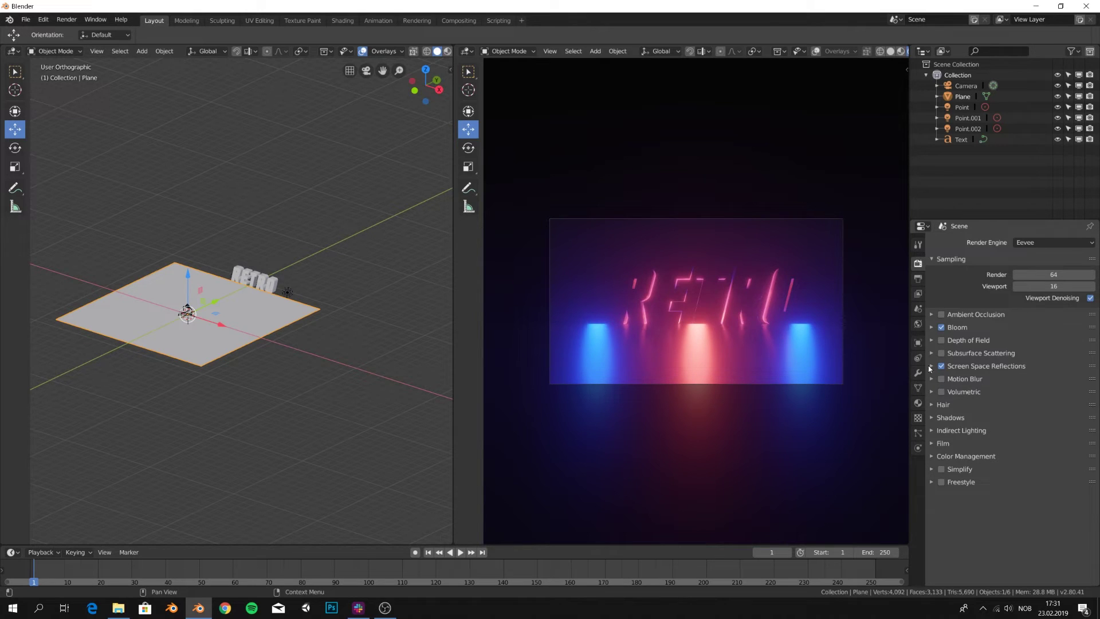
{"action": "left_click", "coordinate": [918, 403]}
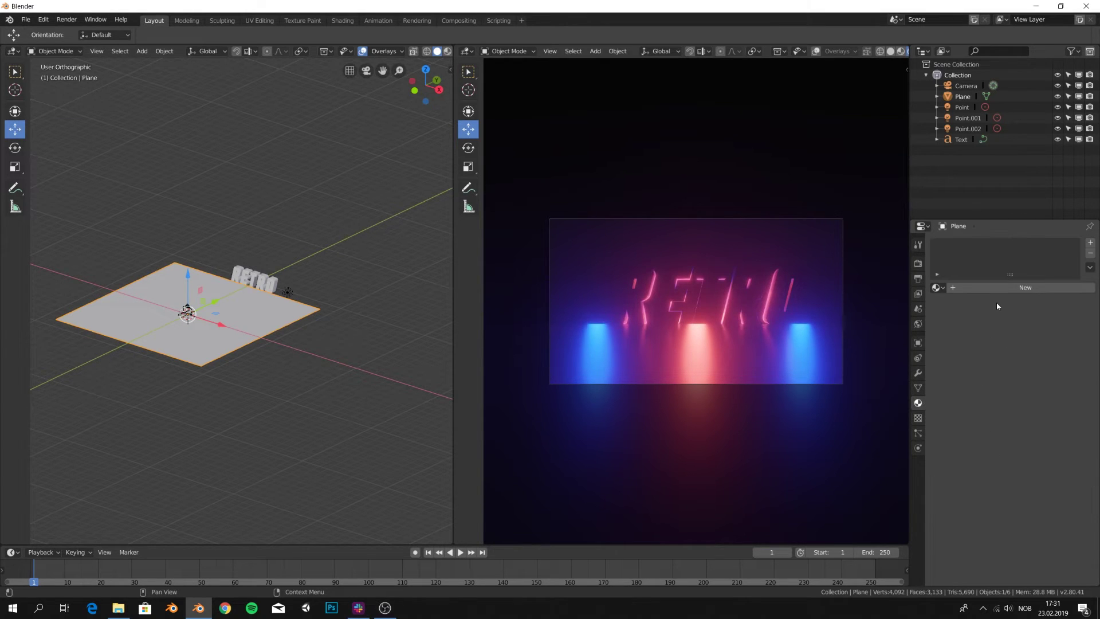
{"action": "left_click", "coordinate": [996, 289]}
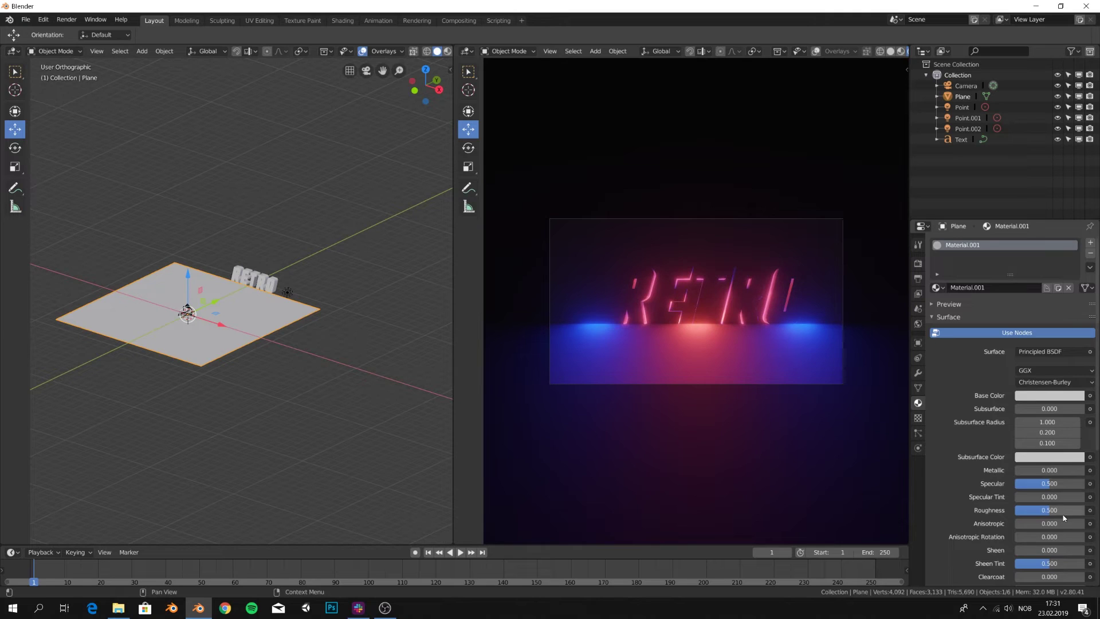
{"action": "scroll", "coordinate": [1064, 513], "scroll_direction": "down", "scroll_amount": 3}
{"action": "scroll", "coordinate": [1064, 513], "scroll_direction": "up", "scroll_amount": 3}
{"action": "scroll", "coordinate": [1051, 438], "scroll_direction": "down", "scroll_amount": 3}
{"action": "scroll", "coordinate": [1051, 485], "scroll_direction": "down", "scroll_amount": 2}
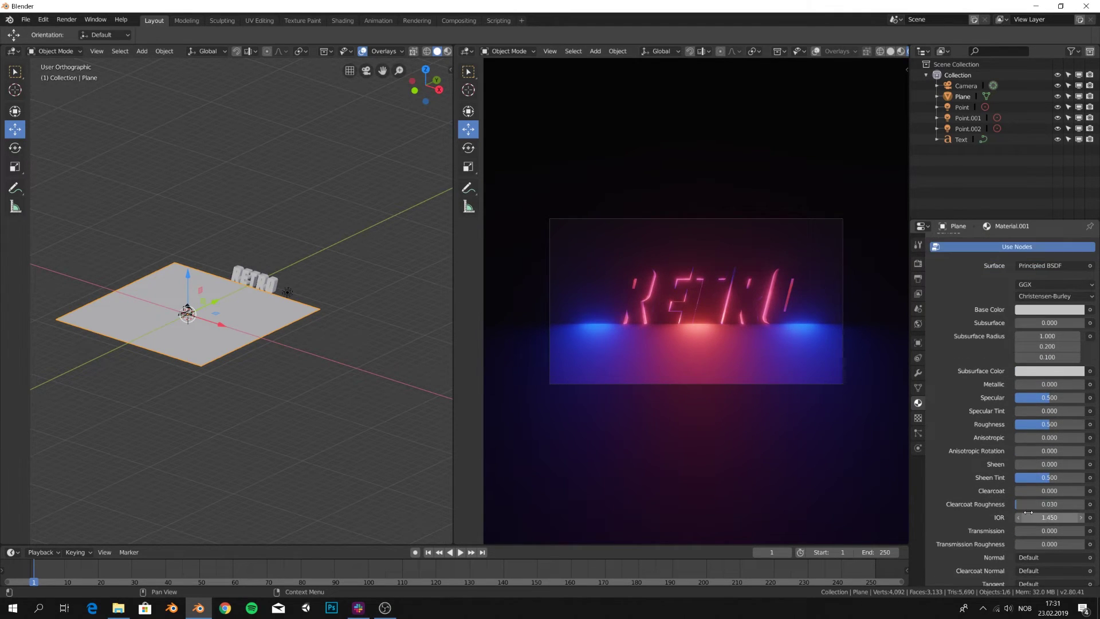
{"action": "left_click_drag", "start_coordinate": [1049, 424], "coordinate": [1026, 429]}
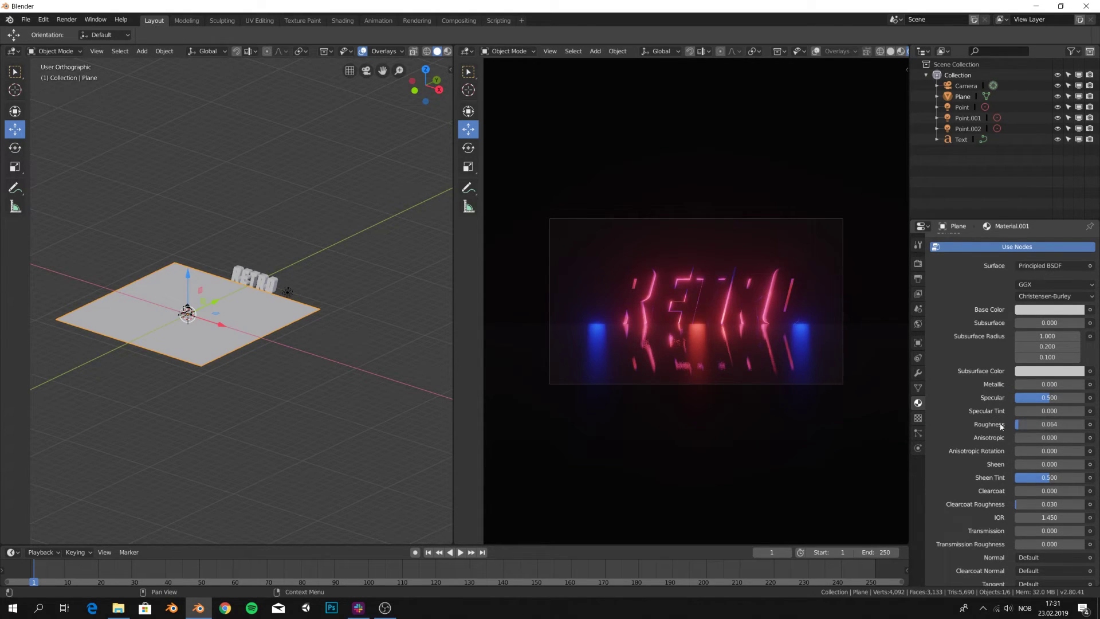
- Orbit around the scene to inspect the floor's reflections of RETRO
{"action": "middle_click_drag", "start_coordinate": [275, 297], "coordinate": [329, 308]}
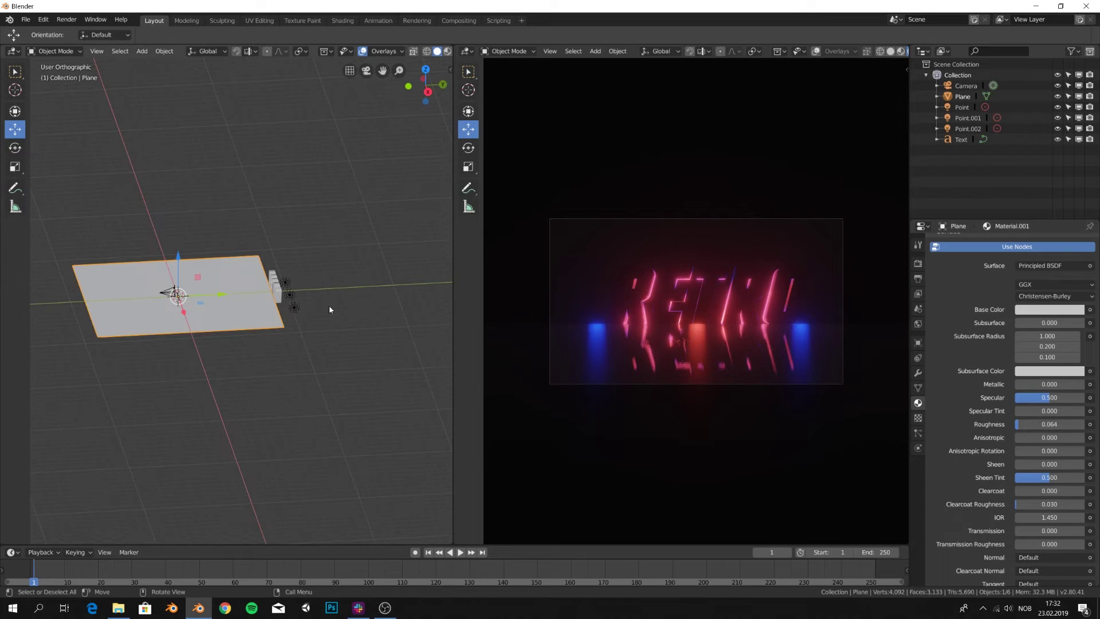
{"action": "mouse_move", "coordinate": [275, 347]}
{"action": "middle_mouse_down"}
{"action": "mouse_move", "coordinate": [260, 344]}
{"action": "mouse_move", "coordinate": [272, 341]}
{"action": "middle_mouse_up"}
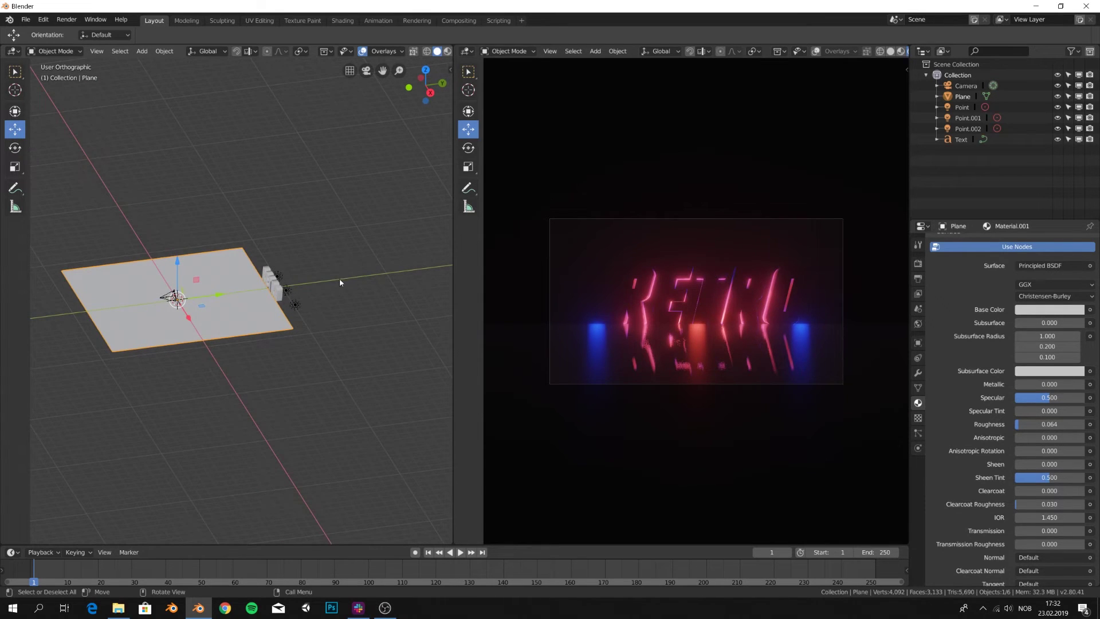
{"action": "middle_click_drag", "start_coordinate": [344, 255], "coordinate": [330, 258]}
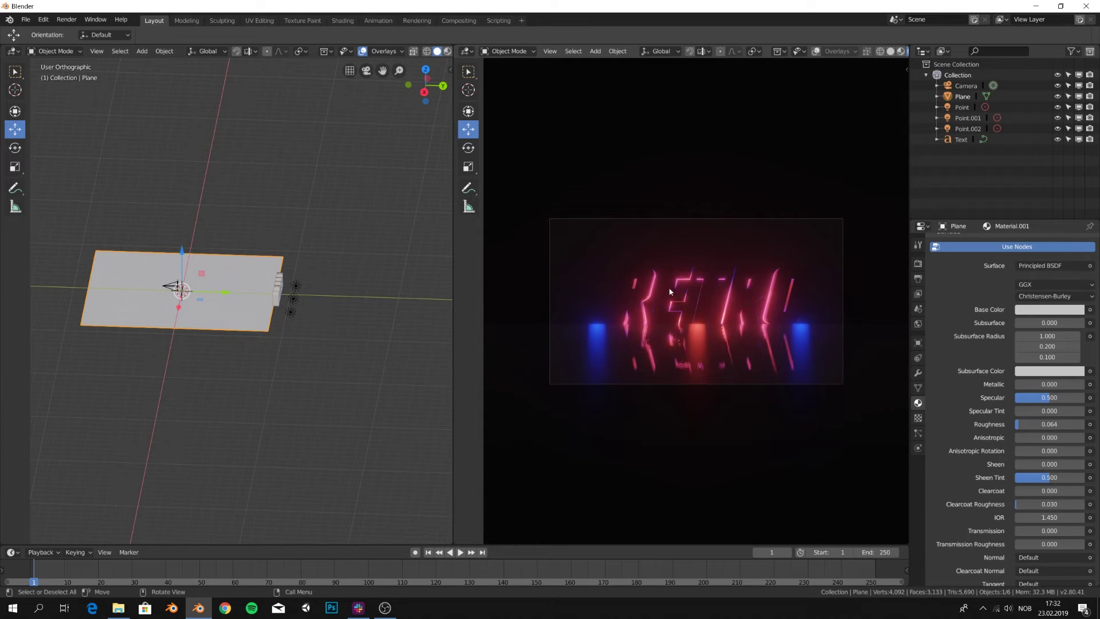
{"action": "middle_click_drag", "start_coordinate": [373, 319], "coordinate": [513, 319]}
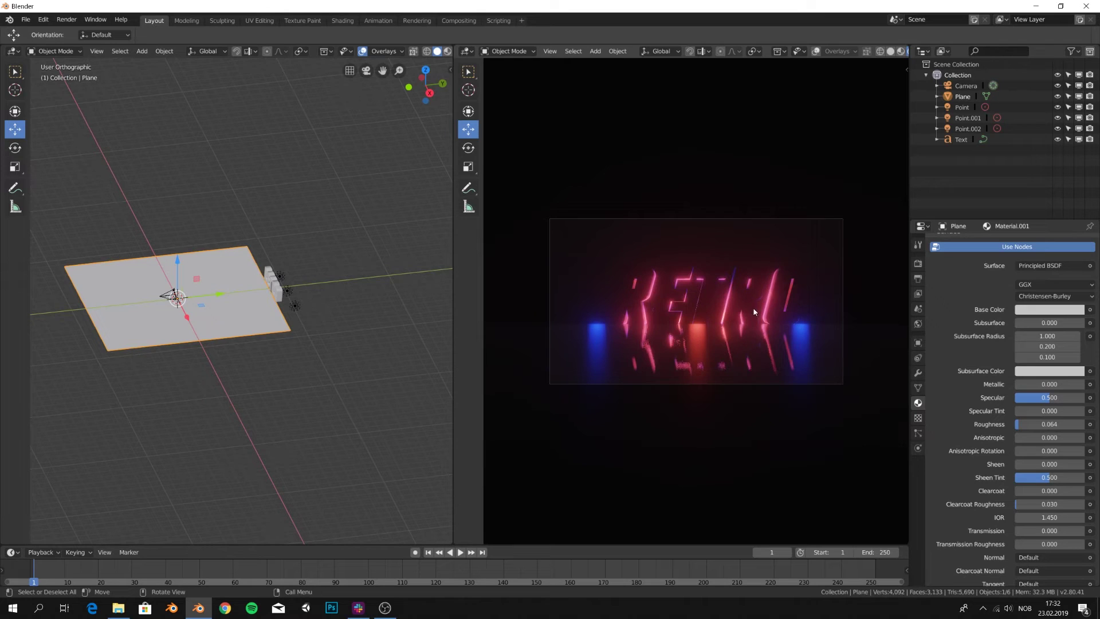
{"action": "middle_click_drag", "start_coordinate": [274, 325], "coordinate": [295, 289]}
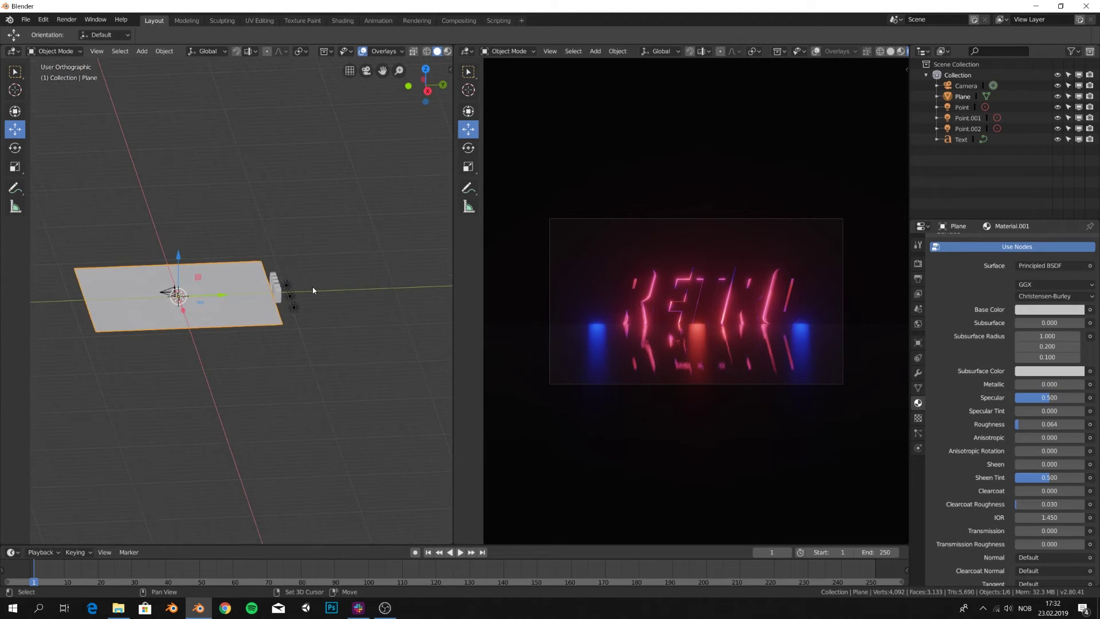
- Add a cube and move it back behind the RETRO text
{"action": "key", "text": "shift+a"}
{"action": "mouse_move", "coordinate": [313, 290]}
{"action": "mouse_move", "coordinate": [298, 143]}
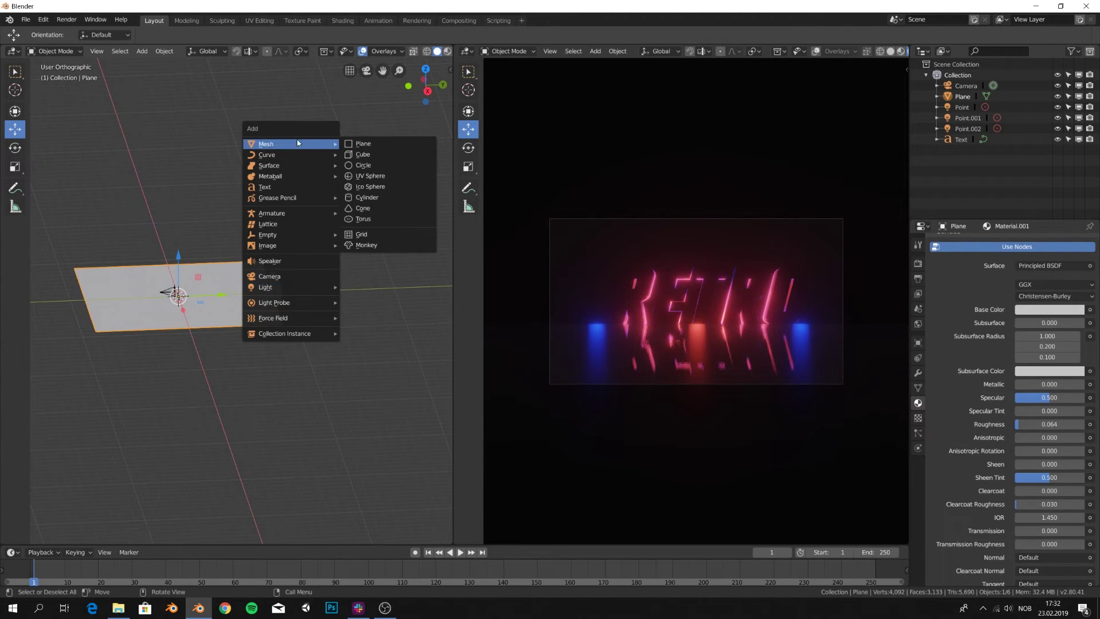
{"action": "left_click", "coordinate": [377, 160]}
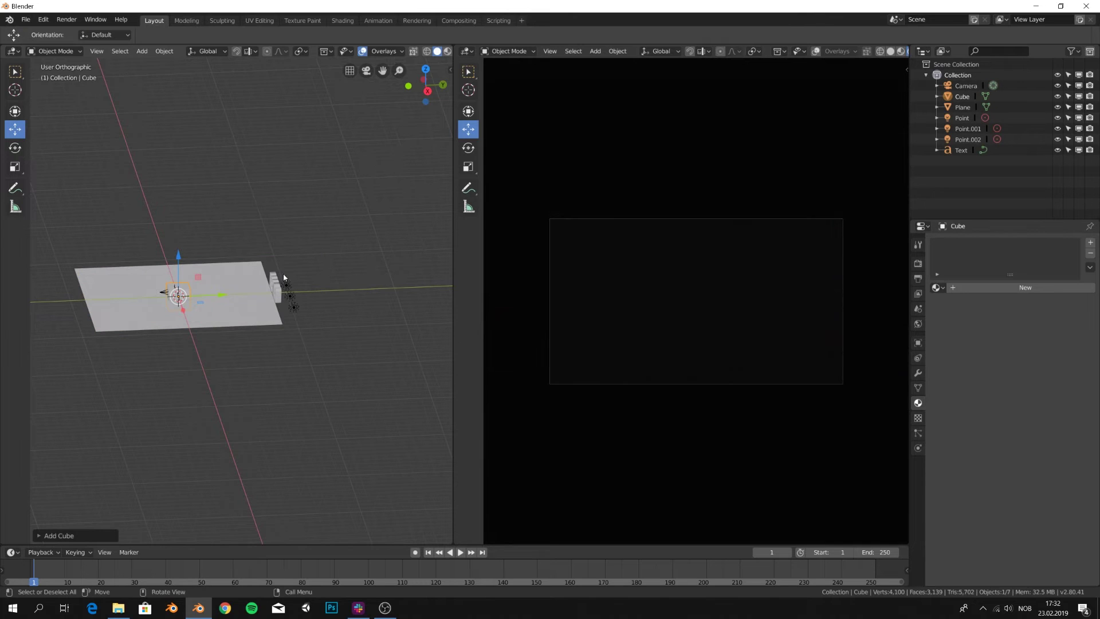
{"action": "left_click_drag", "start_coordinate": [230, 302], "coordinate": [375, 281]}
{"action": "middle_click_drag", "start_coordinate": [268, 326], "coordinate": [326, 277]}
- Stretch the cube along X into a long bar and flatten it along Z into a thin slab
{"action": "key", "text": "s"}
{"action": "key", "text": "x"}
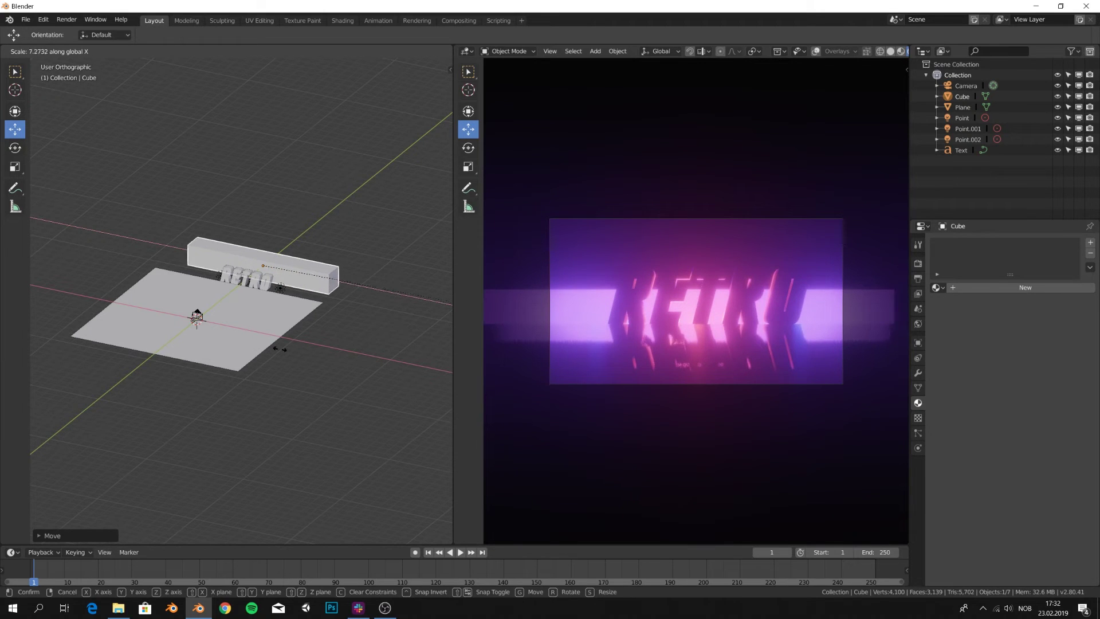
{"action": "left_click", "coordinate": [421, 345]}
{"action": "key", "text": "s"}
{"action": "key", "text": "z"}
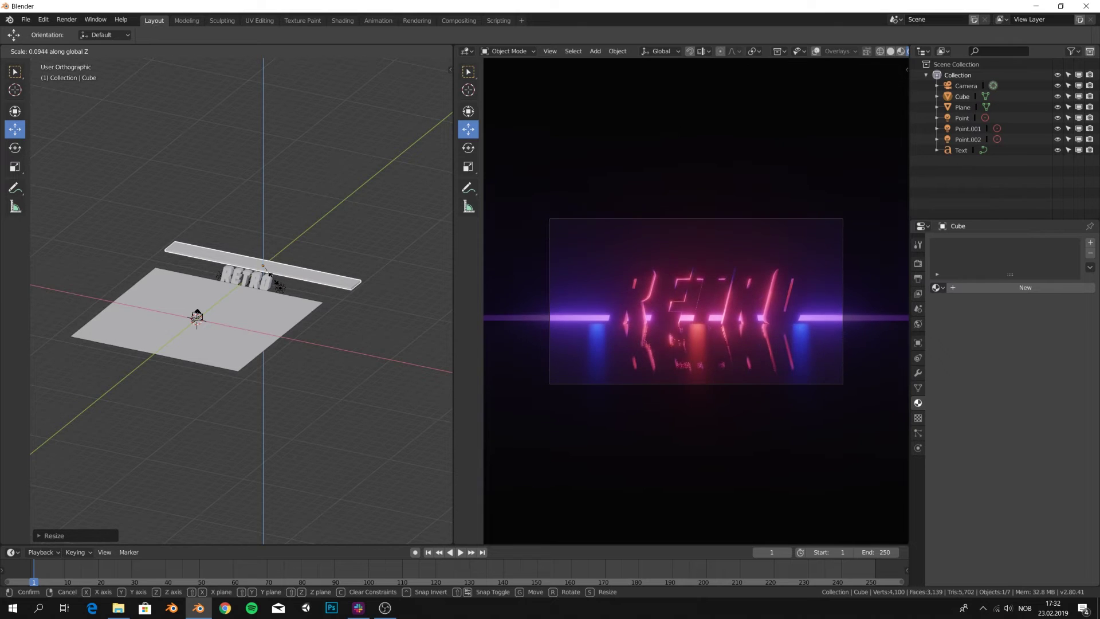
{"action": "left_click", "coordinate": [277, 283]}
{"action": "middle_click_drag", "start_coordinate": [277, 284], "coordinate": [280, 333]}
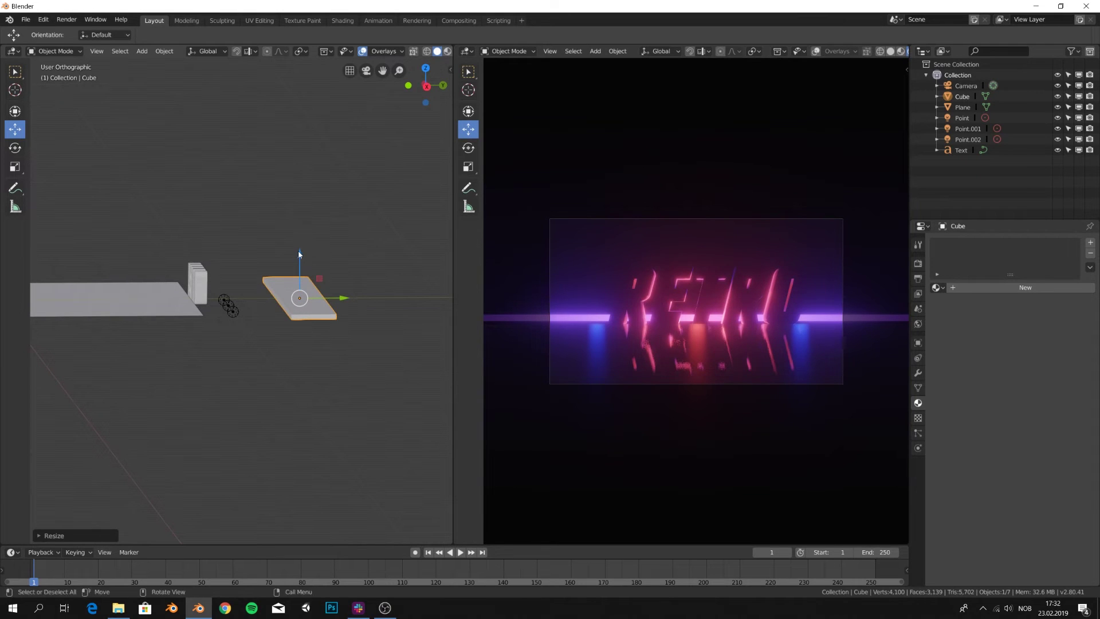
- Position the slab's height and slide it toward the text
{"action": "key", "text": "g"}
{"action": "key", "text": "z"}
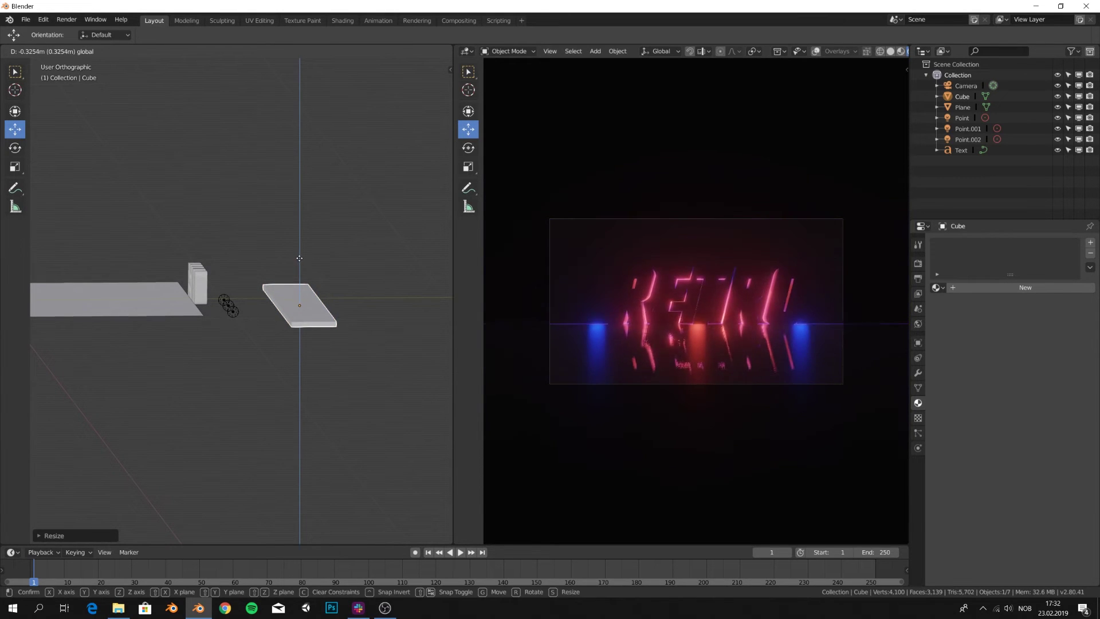
{"action": "left_click", "coordinate": [299, 261]}
{"action": "middle_click_drag", "start_coordinate": [299, 260], "coordinate": [343, 306]}
{"action": "left_click_drag", "start_coordinate": [342, 306], "coordinate": [320, 318]}
{"action": "left_click_drag", "start_coordinate": [272, 265], "coordinate": [272, 261]}
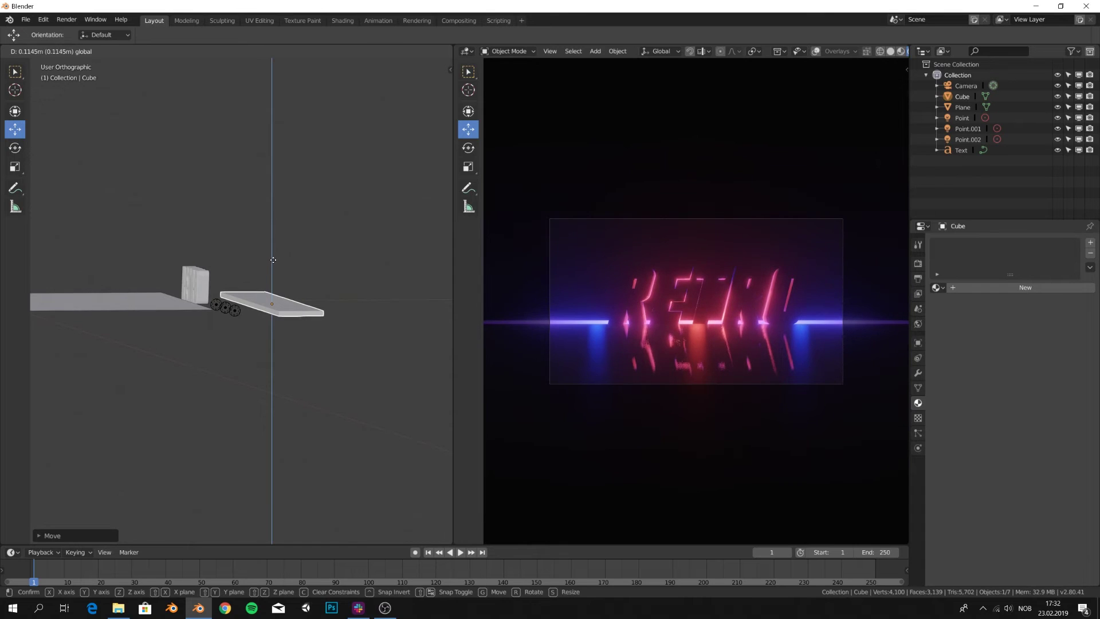
{"action": "left_click", "coordinate": [272, 261]}
{"action": "middle_click_drag", "start_coordinate": [272, 262], "coordinate": [298, 269]}
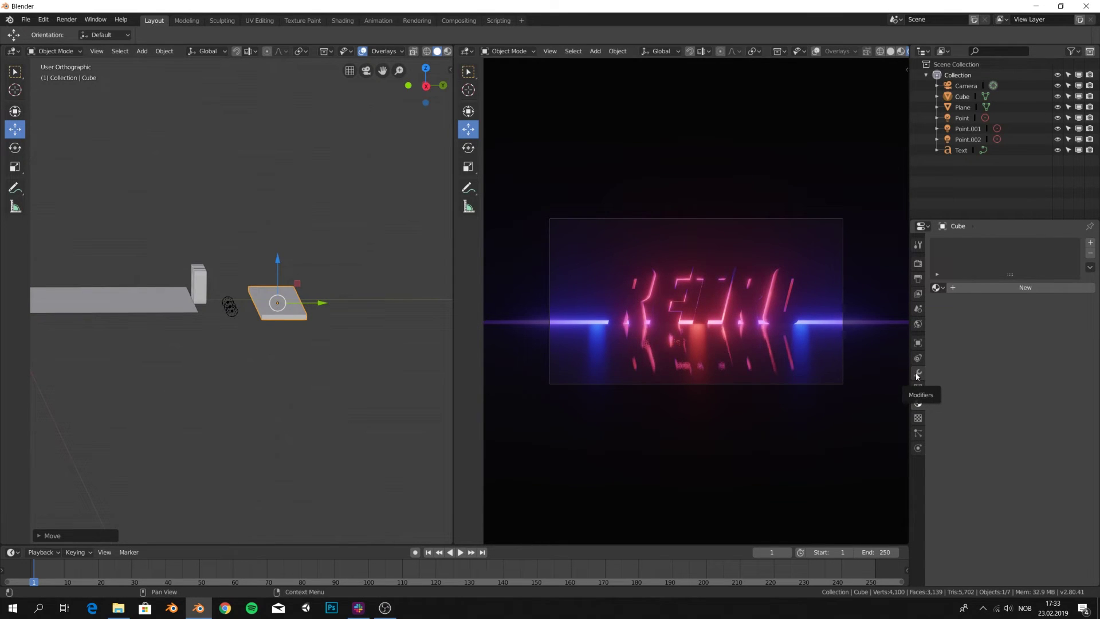
- Add an Array modifier to the slab
{"action": "left_click", "coordinate": [917, 373]}
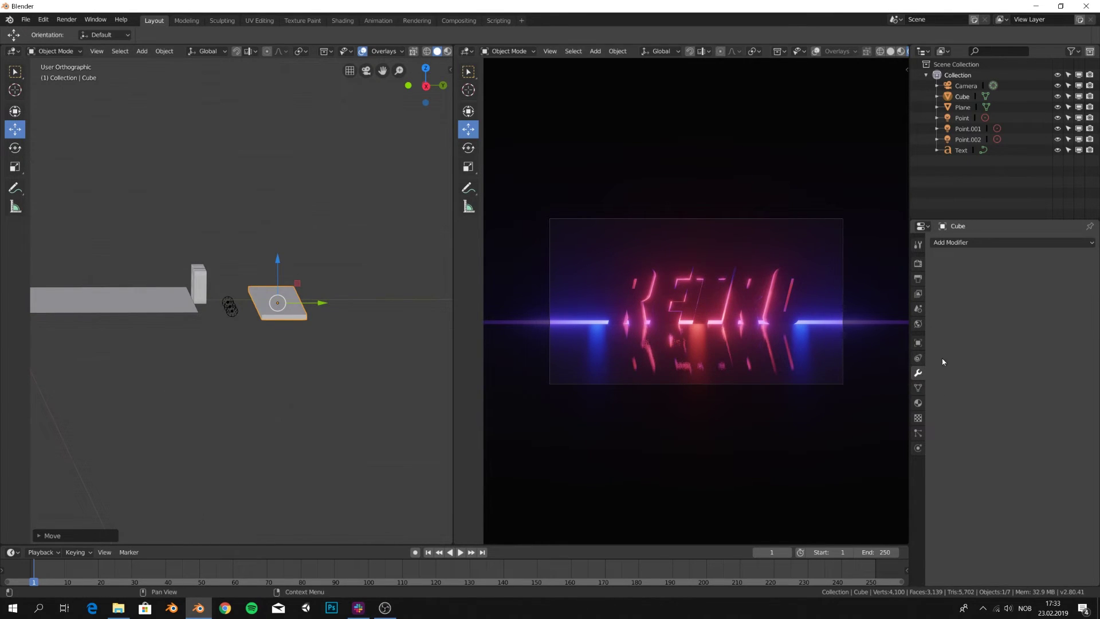
{"action": "left_click", "coordinate": [1005, 248]}
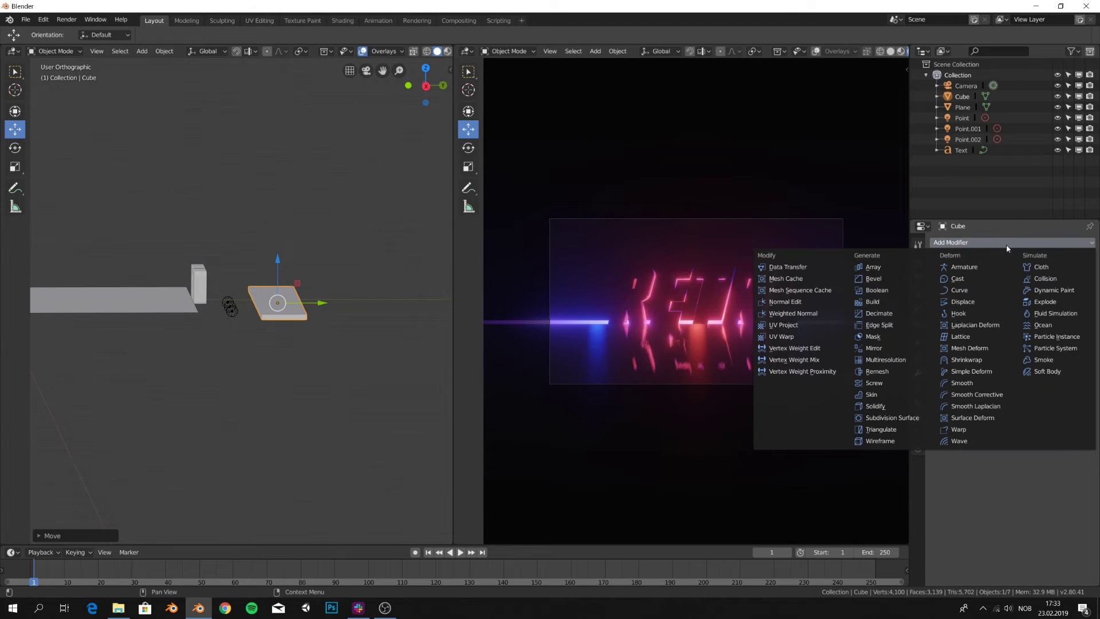
{"action": "left_click", "coordinate": [874, 268]}
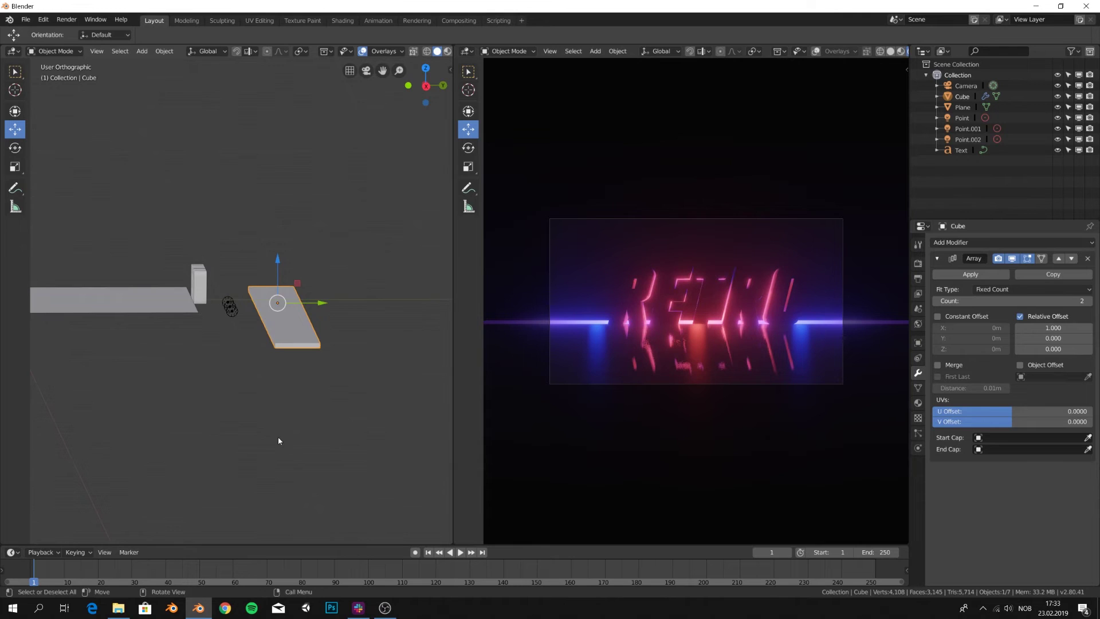
{"action": "middle_click_drag", "start_coordinate": [279, 440], "coordinate": [293, 312]}
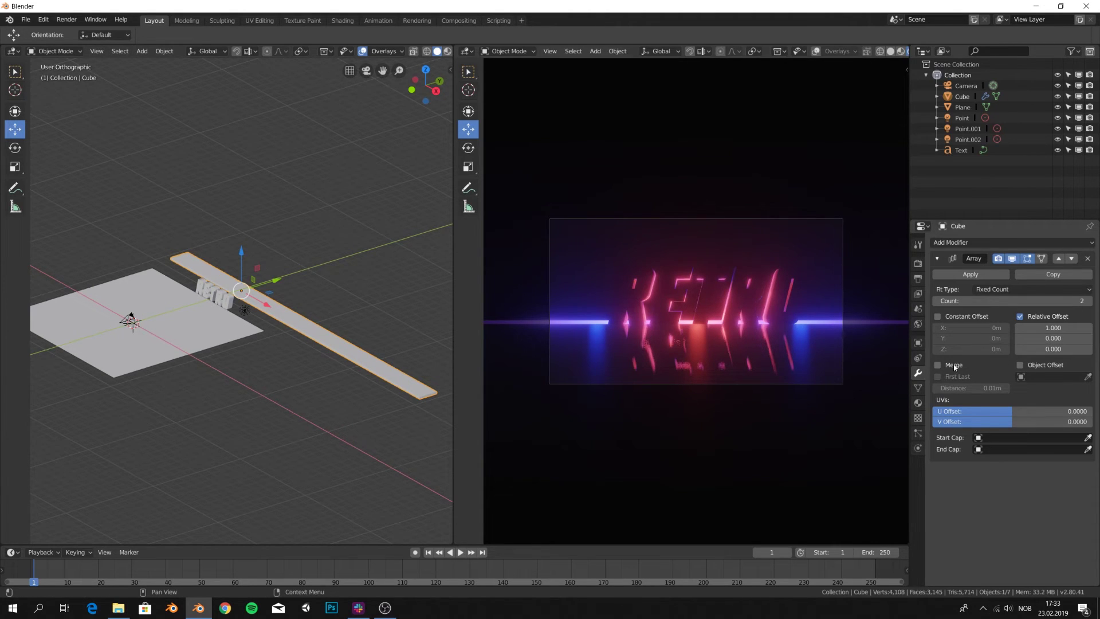
- Set the array's relative offset to X 0, Y 1.4, Z 2.5 and its count to 10
{"action": "left_click", "coordinate": [1057, 328]}
{"action": "type", "text": "0"}
{"action": "key", "text": "Return"}
{"action": "left_click", "coordinate": [1021, 347]}
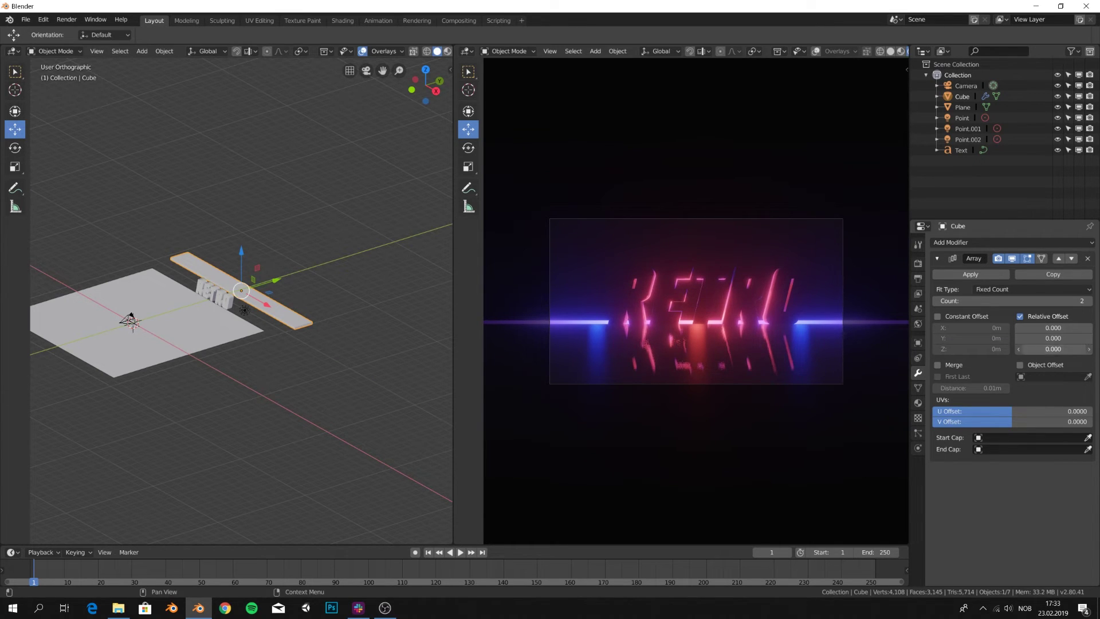
{"action": "type", "text": "1"}
{"action": "key", "text": "Return"}
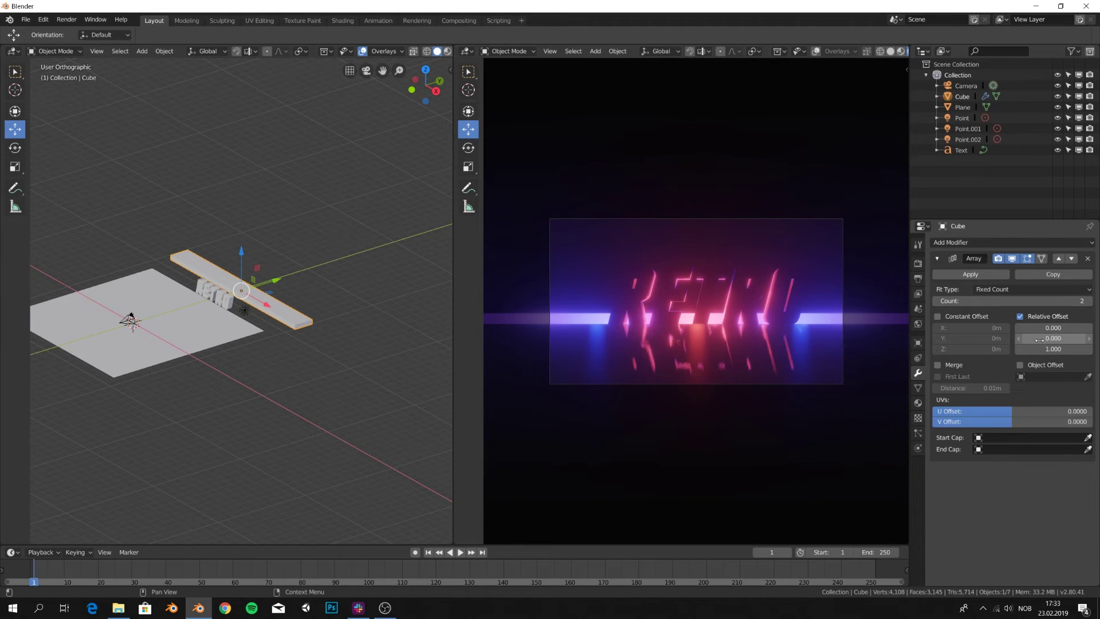
{"action": "left_click_drag", "start_coordinate": [1041, 340], "coordinate": [1094, 340]}
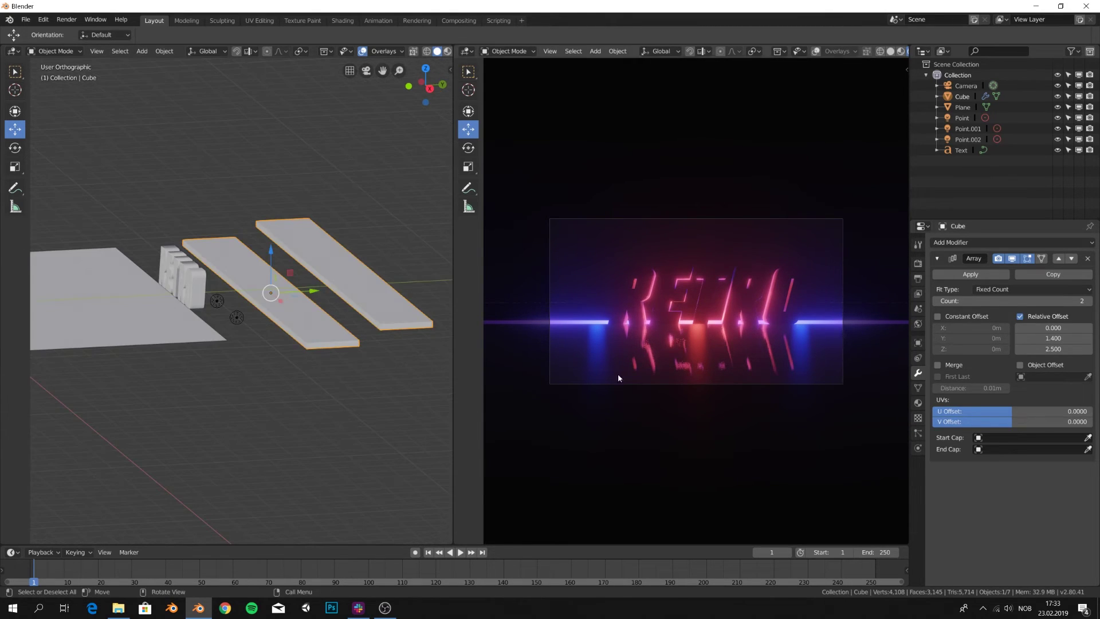
{"action": "middle_click_drag", "start_coordinate": [399, 367], "coordinate": [351, 327]}
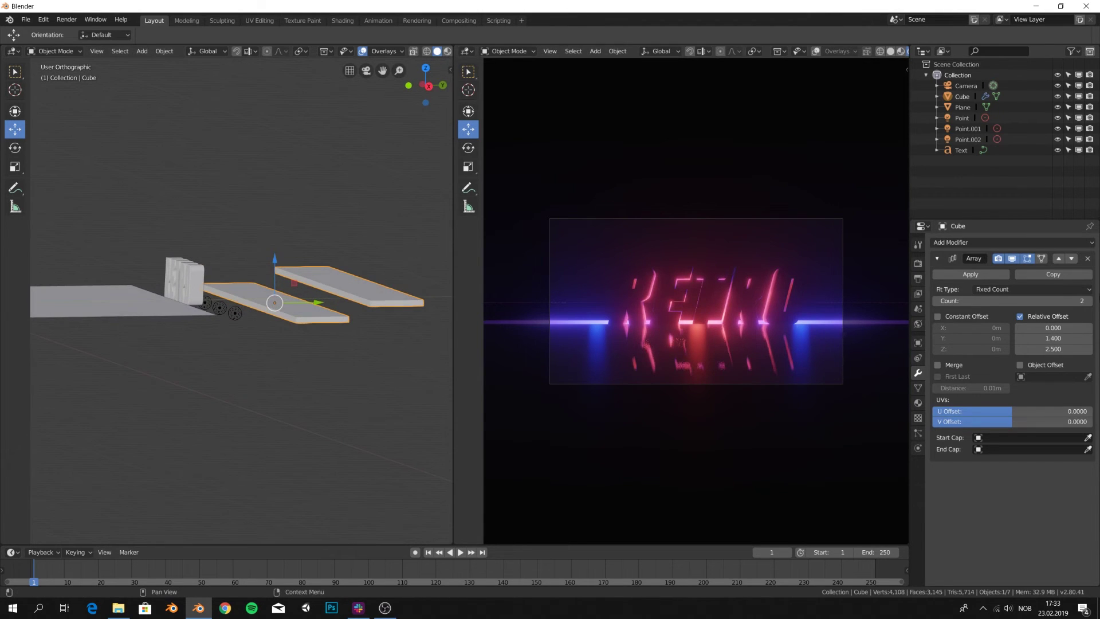
{"action": "left_click", "coordinate": [1089, 301]}
{"action": "left_click", "coordinate": [1089, 301]}
{"action": "left_click", "coordinate": [1088, 301]}
{"action": "left_click", "coordinate": [1088, 300]}
{"action": "left_click", "coordinate": [1088, 301]}
{"action": "left_click", "coordinate": [1089, 300]}
{"action": "left_click", "coordinate": [1089, 301]}
{"action": "left_click", "coordinate": [1089, 301]}
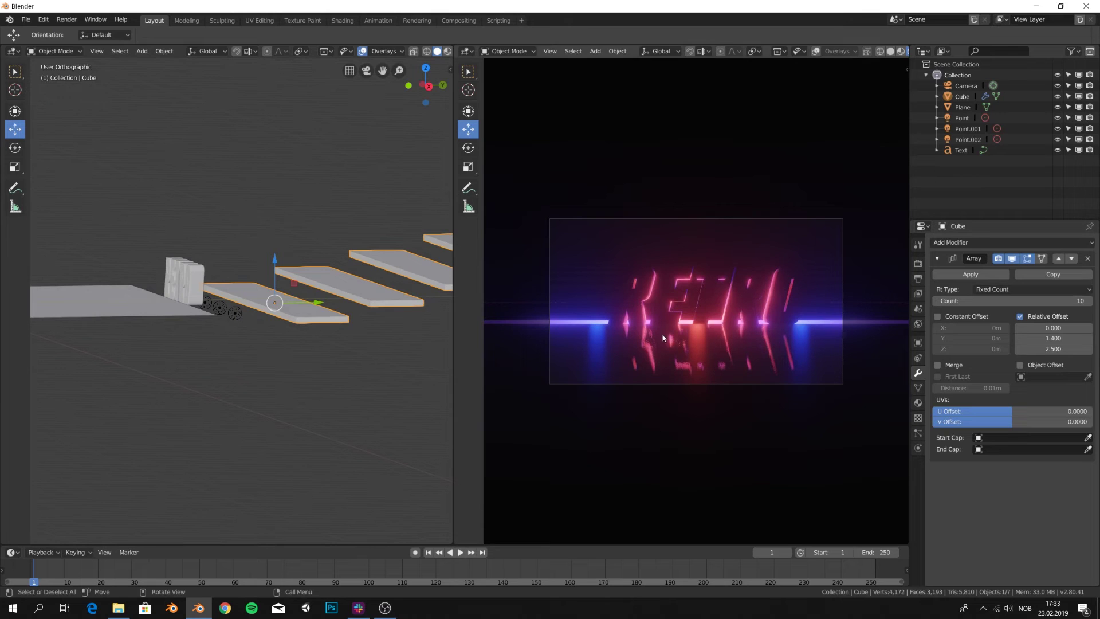
{"action": "scroll", "coordinate": [253, 362], "scroll_direction": "down", "scroll_amount": 3}
{"action": "middle_click_drag", "start_coordinate": [253, 363], "coordinate": [276, 367]}
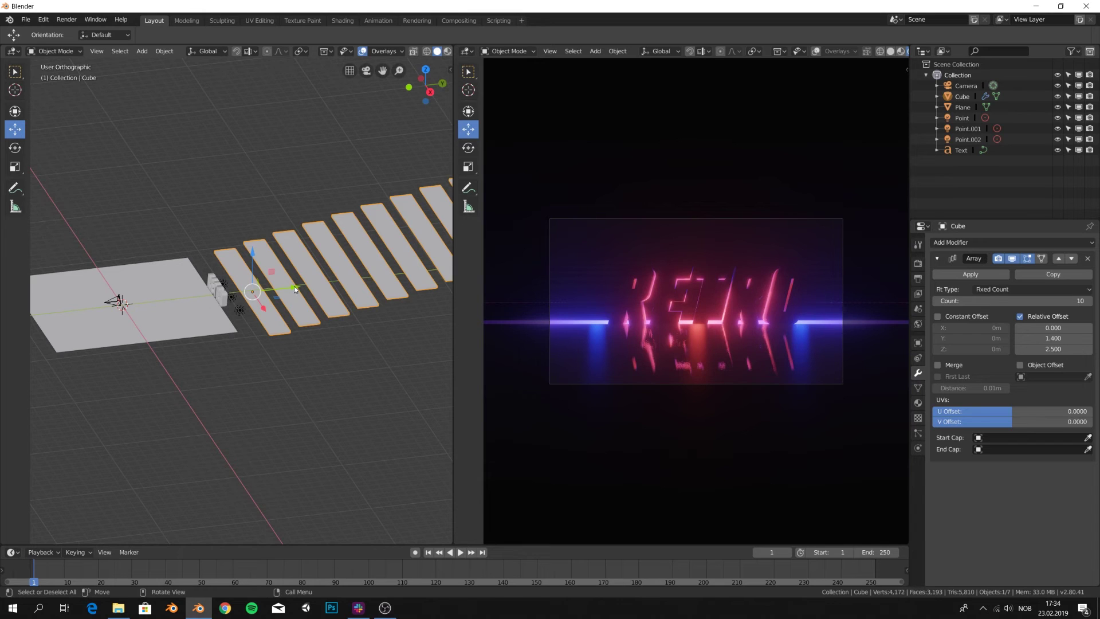
- Move the arrayed slabs in Right Orthographic view so the bars fill the background
{"action": "left_click_drag", "start_coordinate": [294, 286], "coordinate": [241, 253]}
{"action": "key", "text": "KP_3"}
{"action": "key", "text": "g"}
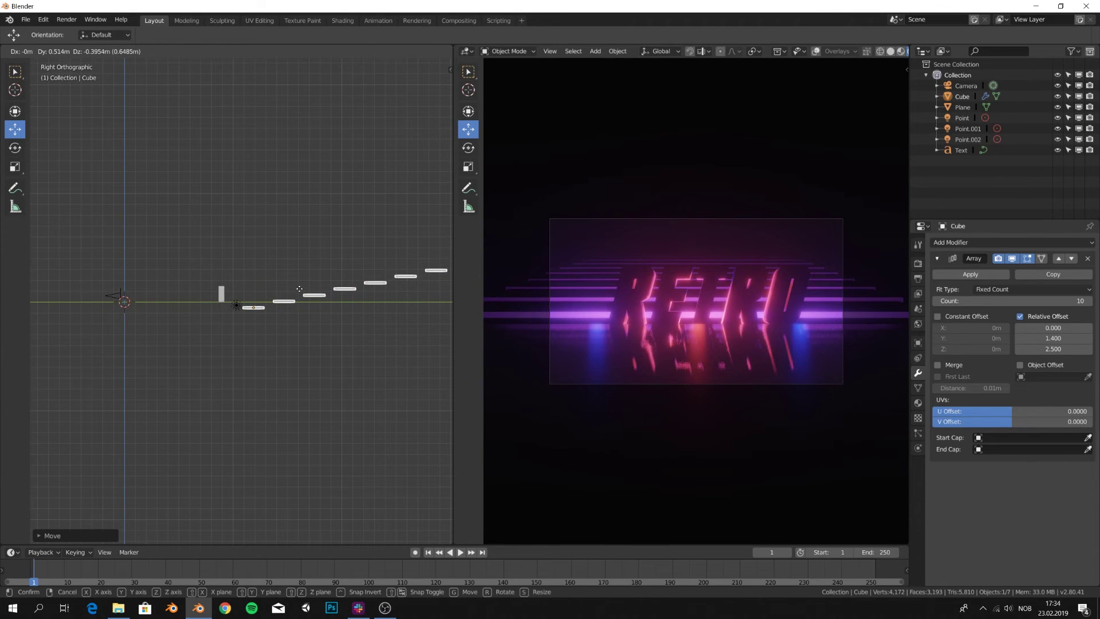
{"action": "left_click", "coordinate": [299, 289]}
{"action": "key", "text": "g"}
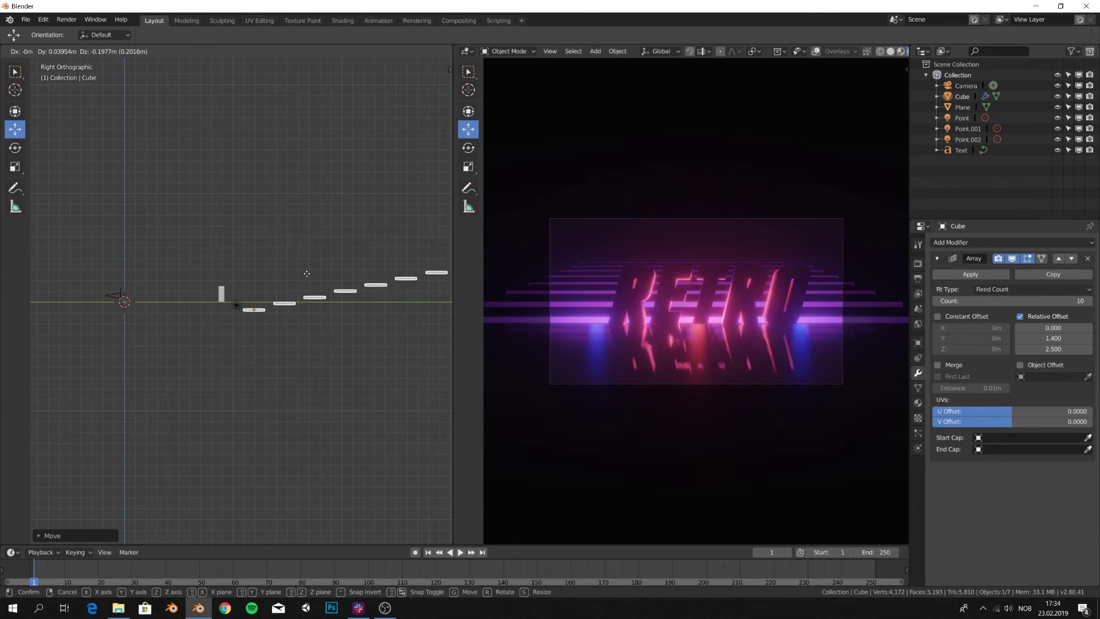
{"action": "left_click", "coordinate": [307, 274]}
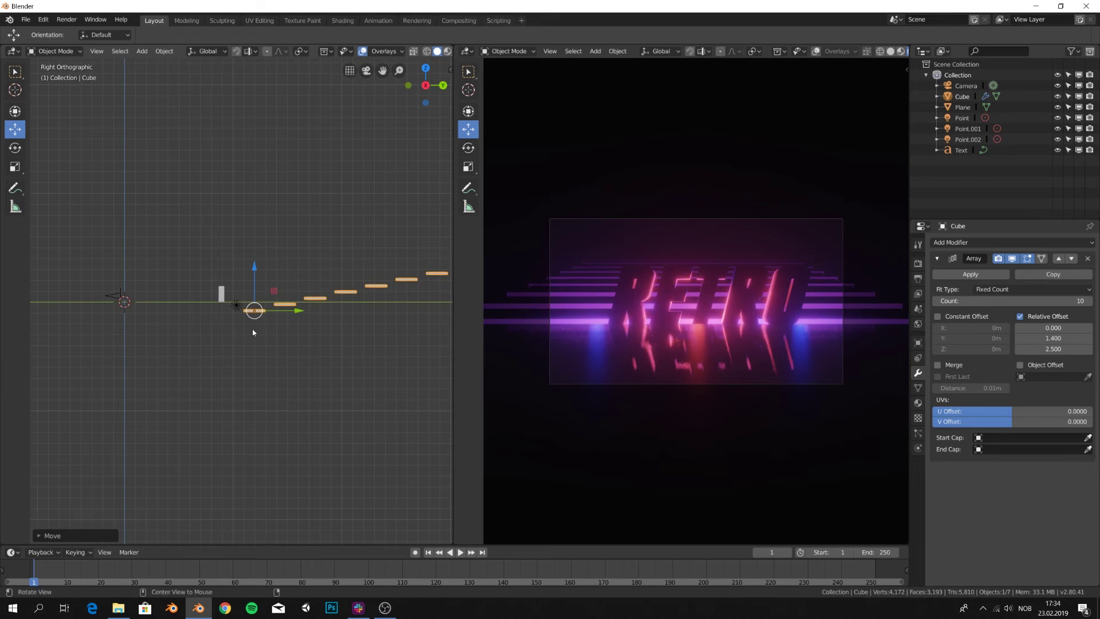
- Raise the Point.001 light slightly to Z 0.243 m
{"action": "middle_click_drag", "start_coordinate": [252, 328], "coordinate": [245, 269]}
{"action": "left_click", "coordinate": [225, 320]}
{"action": "left_click_drag", "start_coordinate": [244, 269], "coordinate": [244, 252]}
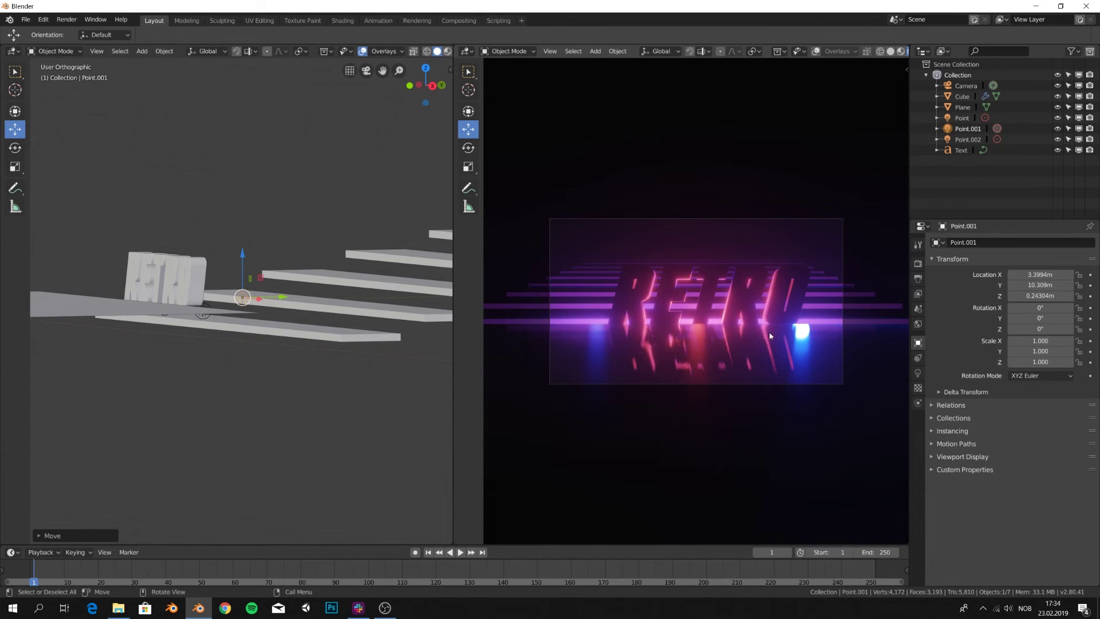
- Select the camera and start moving it along X, then cancel the move
{"action": "middle_click_drag", "start_coordinate": [315, 338], "coordinate": [274, 346]}
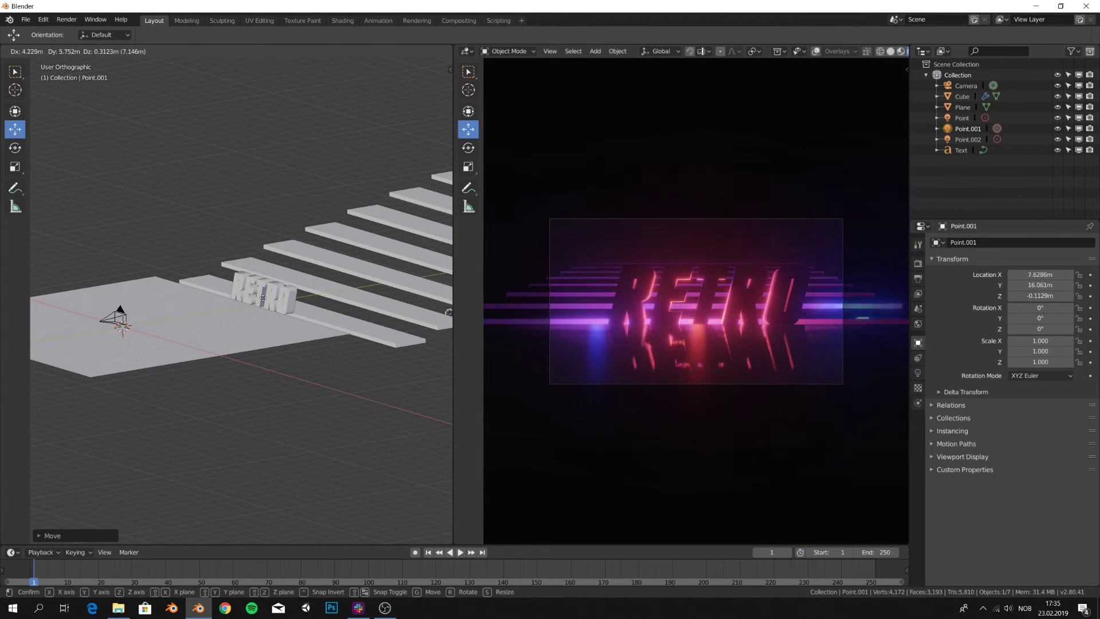
{"action": "left_click", "coordinate": [123, 308]}
{"action": "middle_click_drag", "start_coordinate": [122, 309], "coordinate": [181, 359]}
{"action": "left_click", "coordinate": [98, 302]}
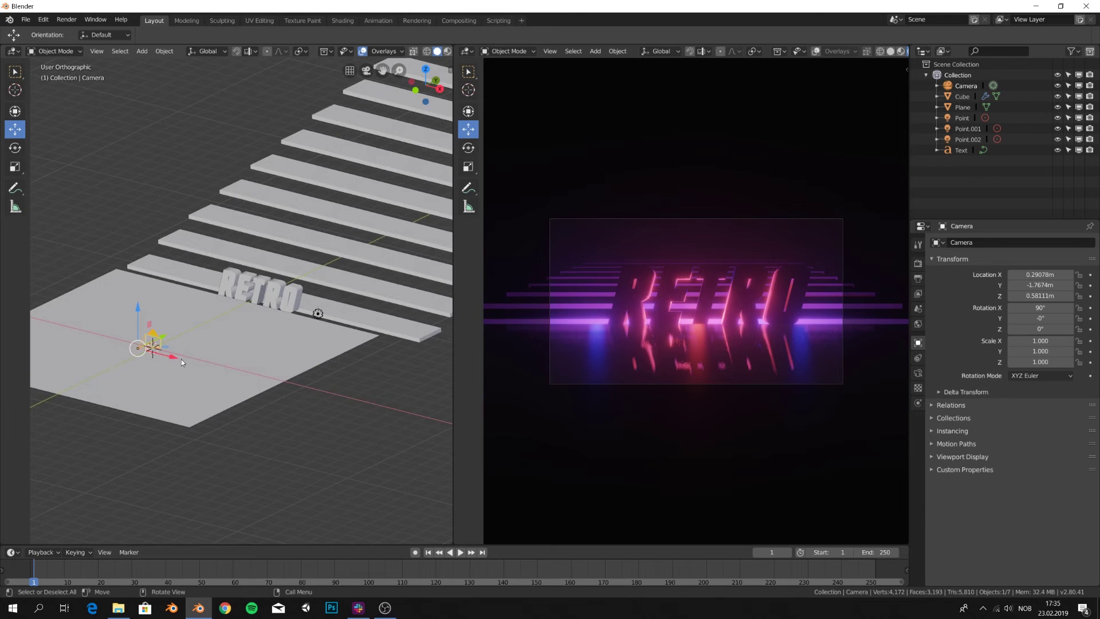
{"action": "key", "text": "g"}
{"action": "key", "text": "x"}
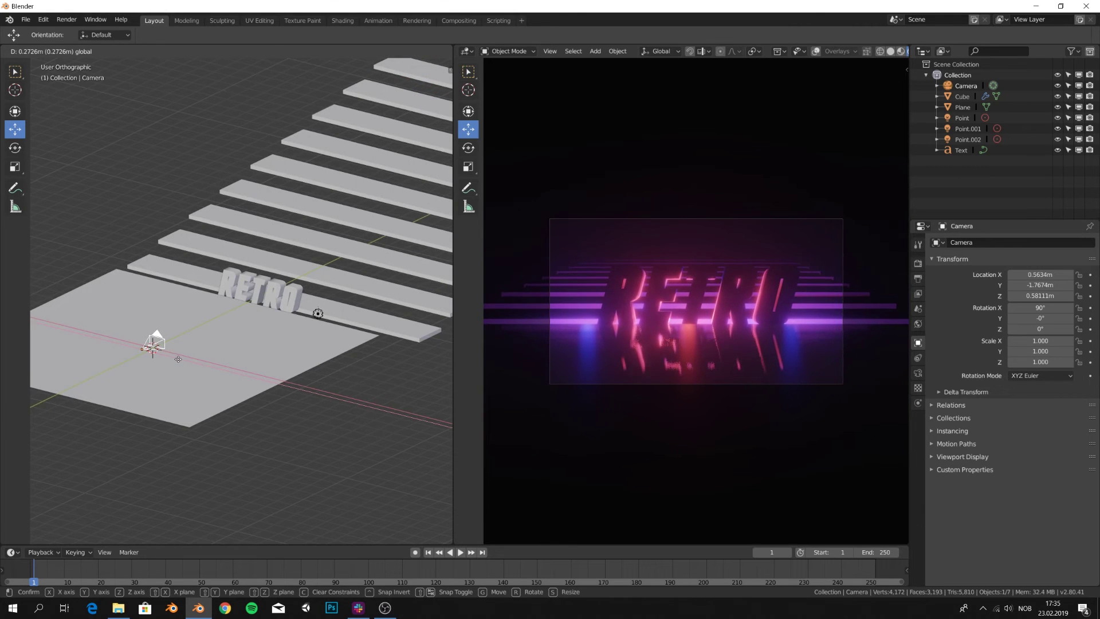
{"action": "right_click", "coordinate": [178, 359]}
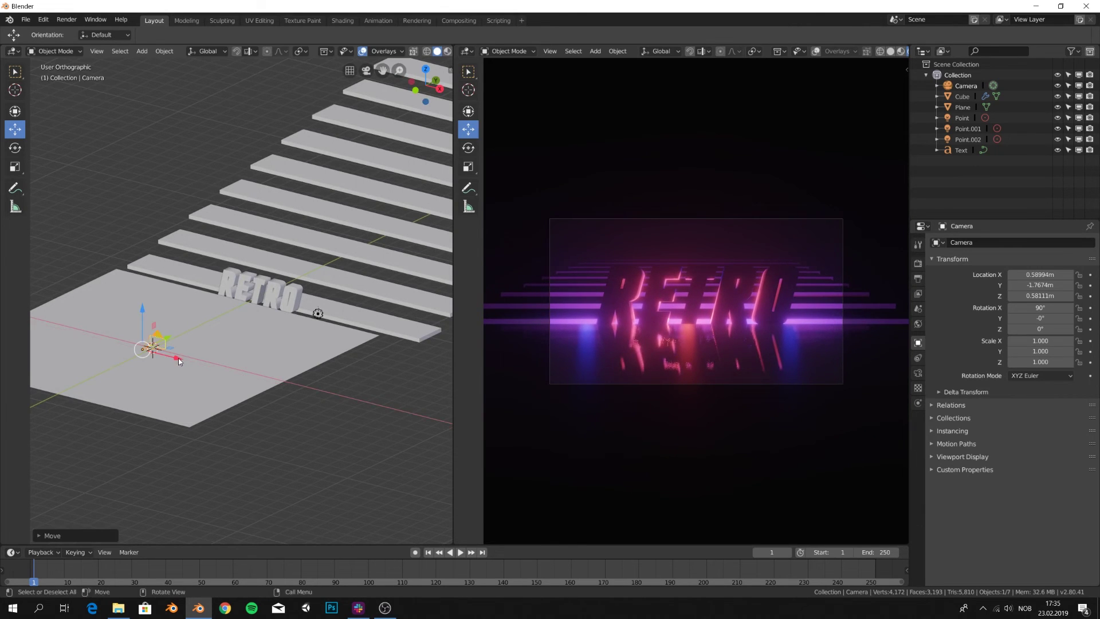
- Move the RETRO text about 0.12 m along X and adjust its height along Z
{"action": "left_click", "coordinate": [260, 288]}
{"action": "key", "text": "g"}
{"action": "key", "text": "x"}
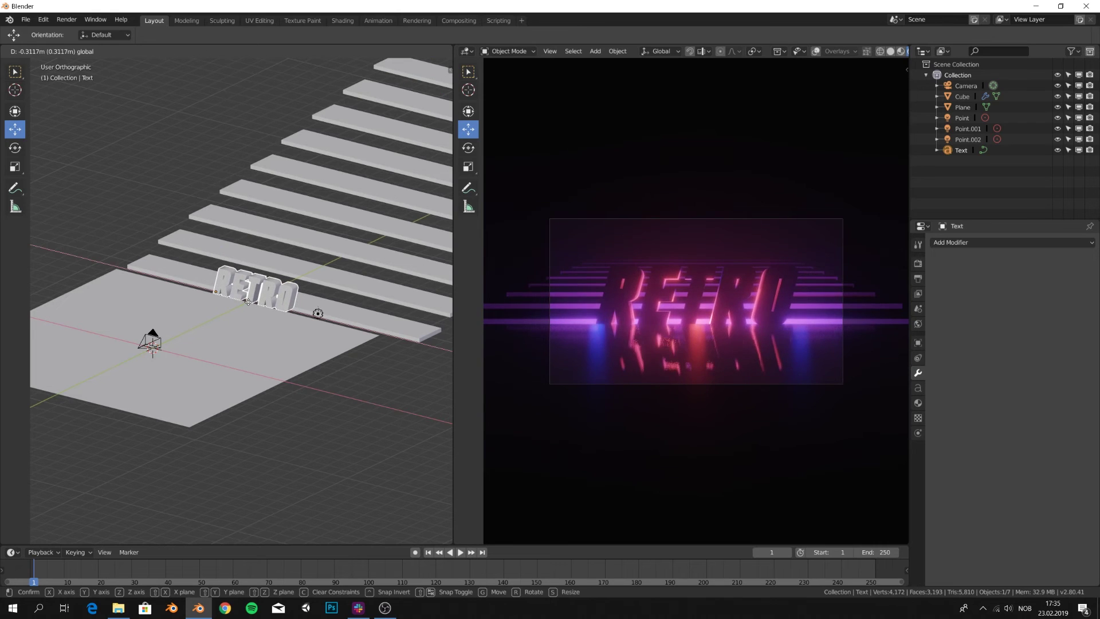
{"action": "left_click", "coordinate": [248, 302]}
{"action": "middle_click_drag", "start_coordinate": [247, 302], "coordinate": [227, 246]}
{"action": "key", "text": "g"}
{"action": "key", "text": "z"}
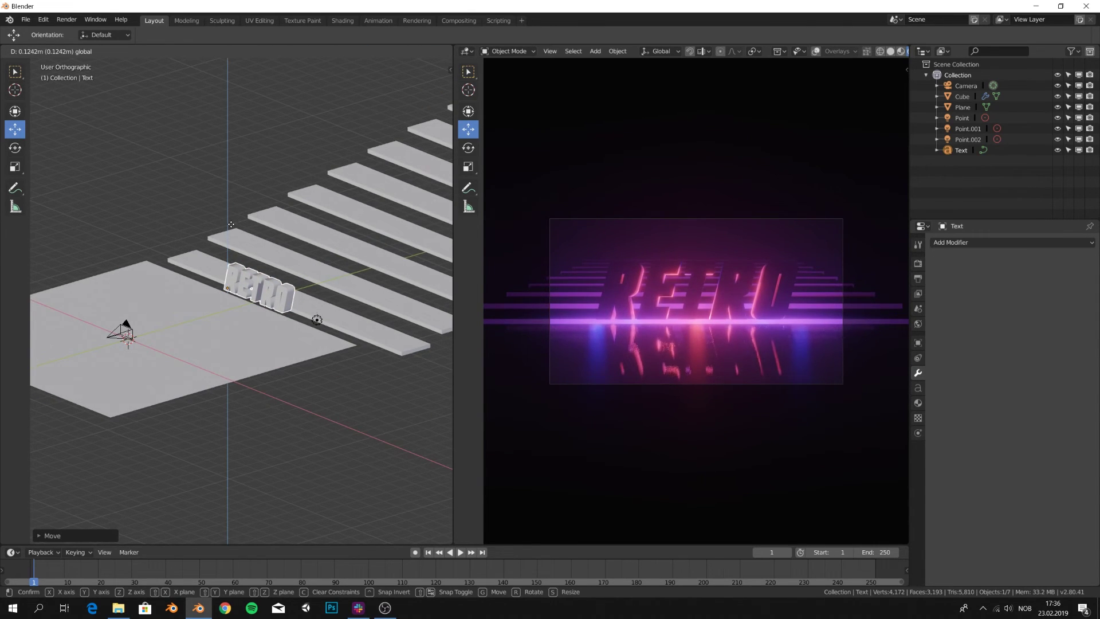
{"action": "left_click", "coordinate": [231, 224]}
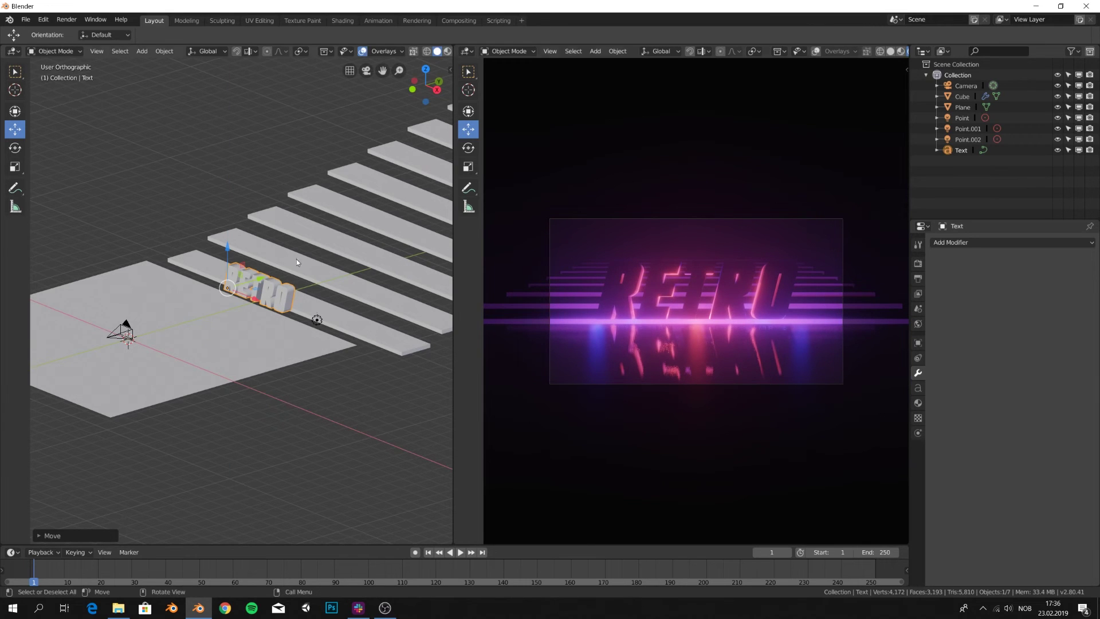
{"action": "middle_click_drag", "start_coordinate": [323, 335], "coordinate": [263, 321], "text": "alt"}
- Change the Point.002 light's colour to pink in its light properties
{"action": "left_click", "coordinate": [263, 319]}
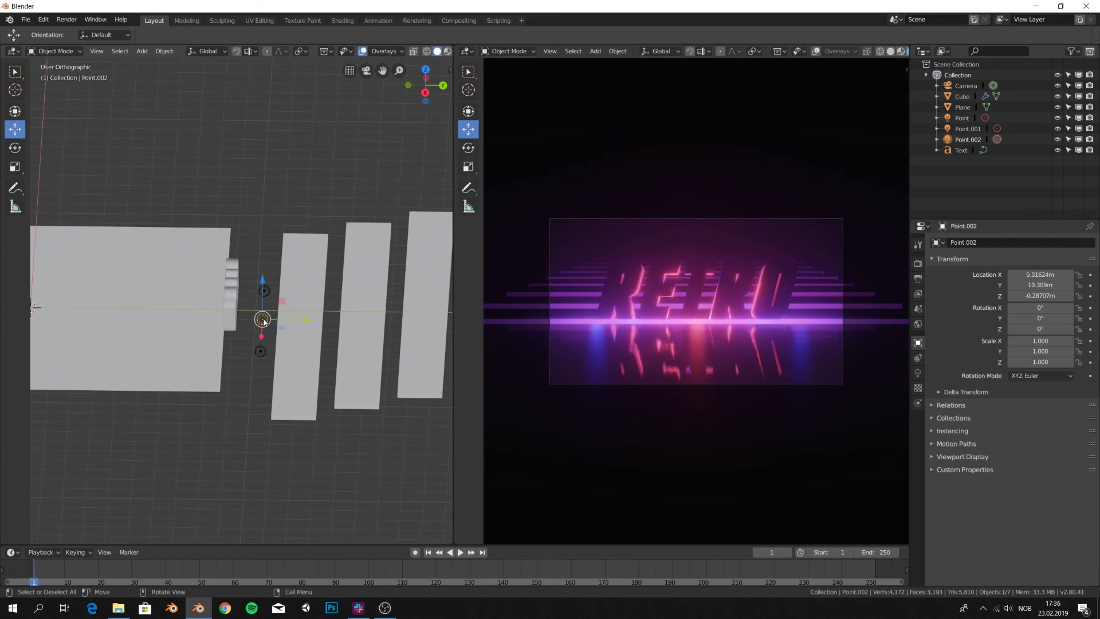
{"action": "middle_click_drag", "start_coordinate": [277, 364], "coordinate": [270, 346]}
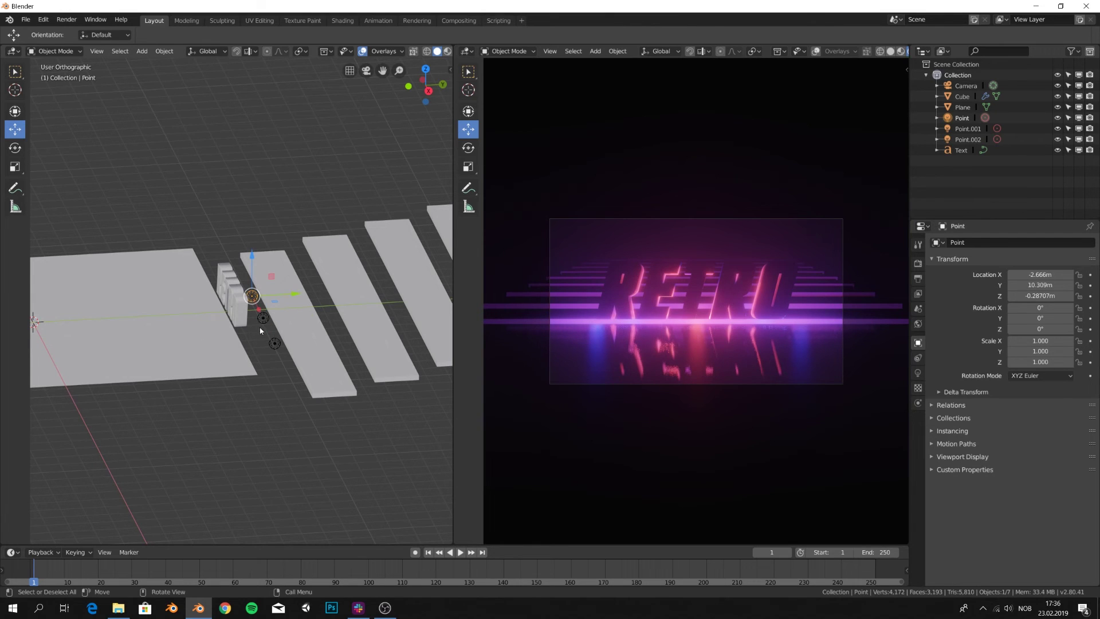
{"action": "left_click", "coordinate": [918, 373]}
{"action": "left_click", "coordinate": [1045, 301]}
{"action": "mouse_move", "coordinate": [1031, 196]}
{"action": "left_mouse_down"}
{"action": "mouse_move", "coordinate": [1003, 178]}
{"action": "mouse_move", "coordinate": [1004, 222]}
{"action": "mouse_move", "coordinate": [1043, 233]}
{"action": "mouse_move", "coordinate": [1058, 182]}
{"action": "mouse_move", "coordinate": [1056, 221]}
{"action": "mouse_move", "coordinate": [1015, 234]}
{"action": "left_mouse_up"}
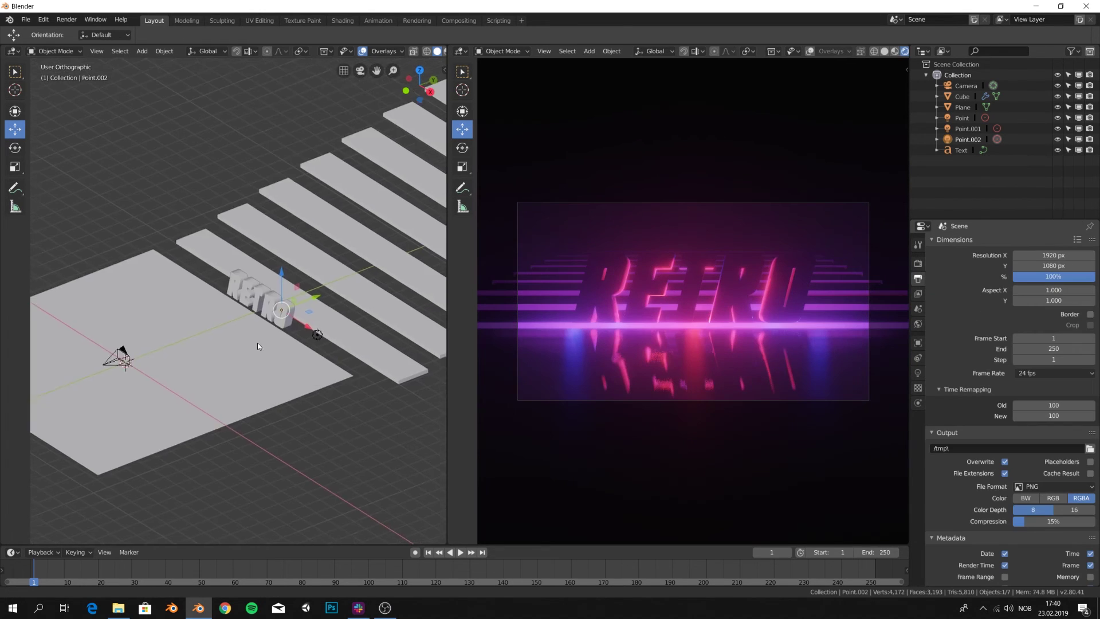
{"action": "middle_click_drag", "start_coordinate": [257, 342], "coordinate": [303, 347]}
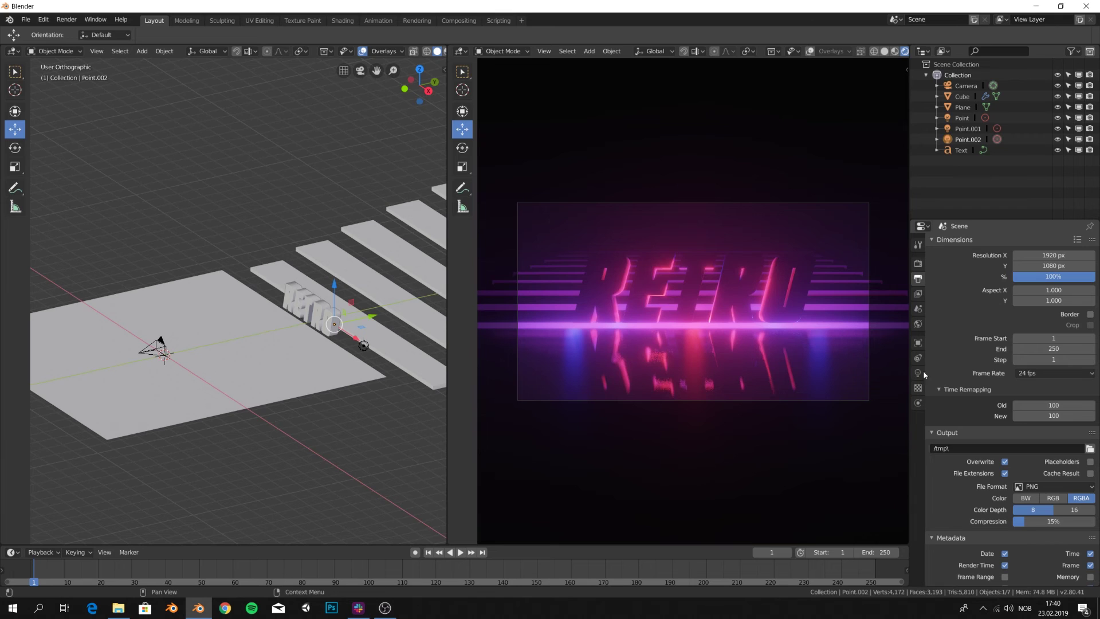
- Raise the Bloom threshold from 0.800 to 1.690 in Render properties, then select the RETRO text
{"action": "left_click", "coordinate": [918, 262]}
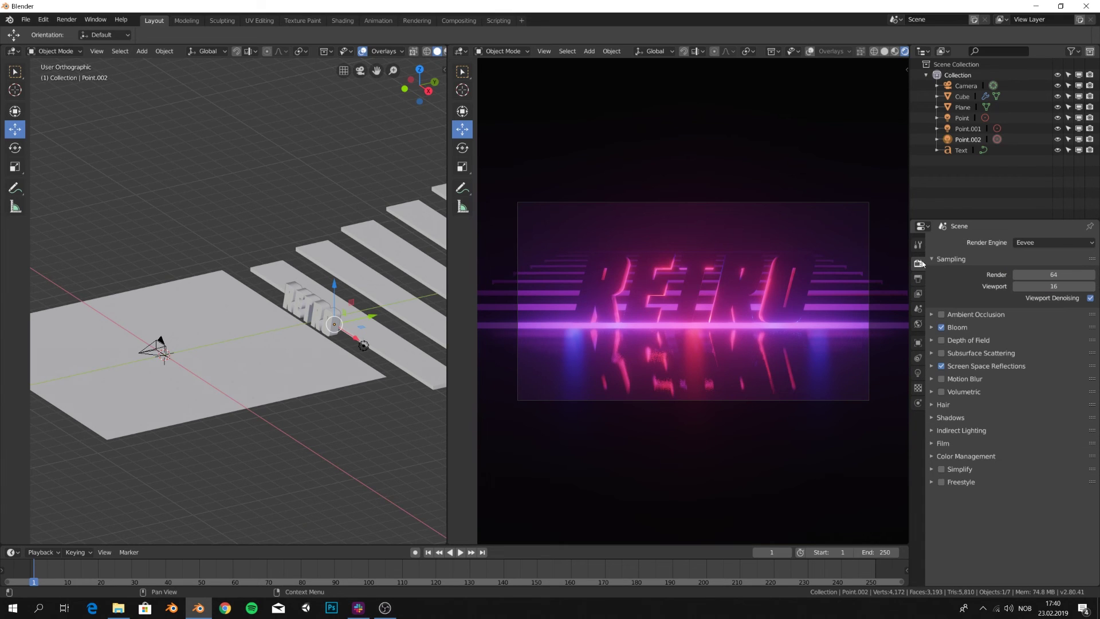
{"action": "left_click", "coordinate": [954, 327]}
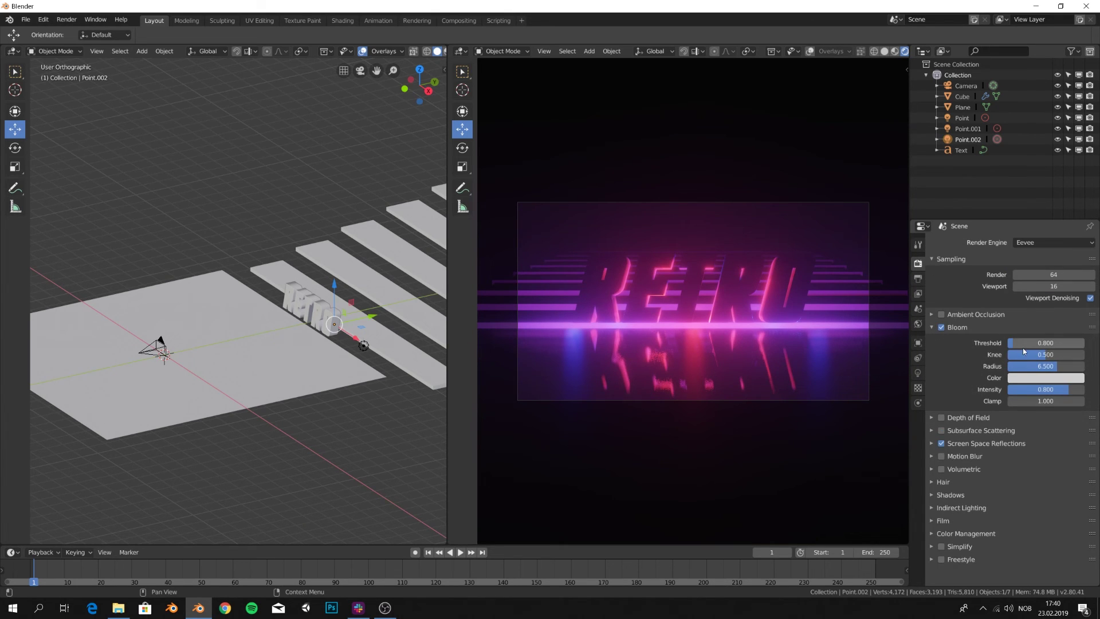
{"action": "left_click_drag", "start_coordinate": [1011, 345], "coordinate": [1031, 345]}
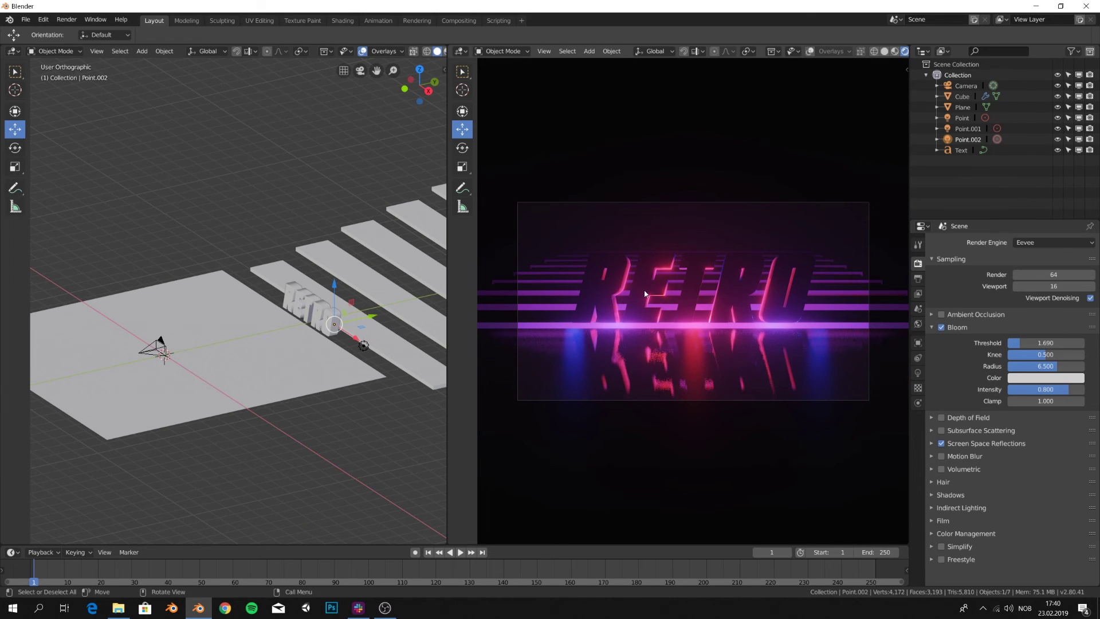
{"action": "middle_click_drag", "start_coordinate": [343, 401], "coordinate": [318, 359]}
{"action": "left_click", "coordinate": [315, 301]}
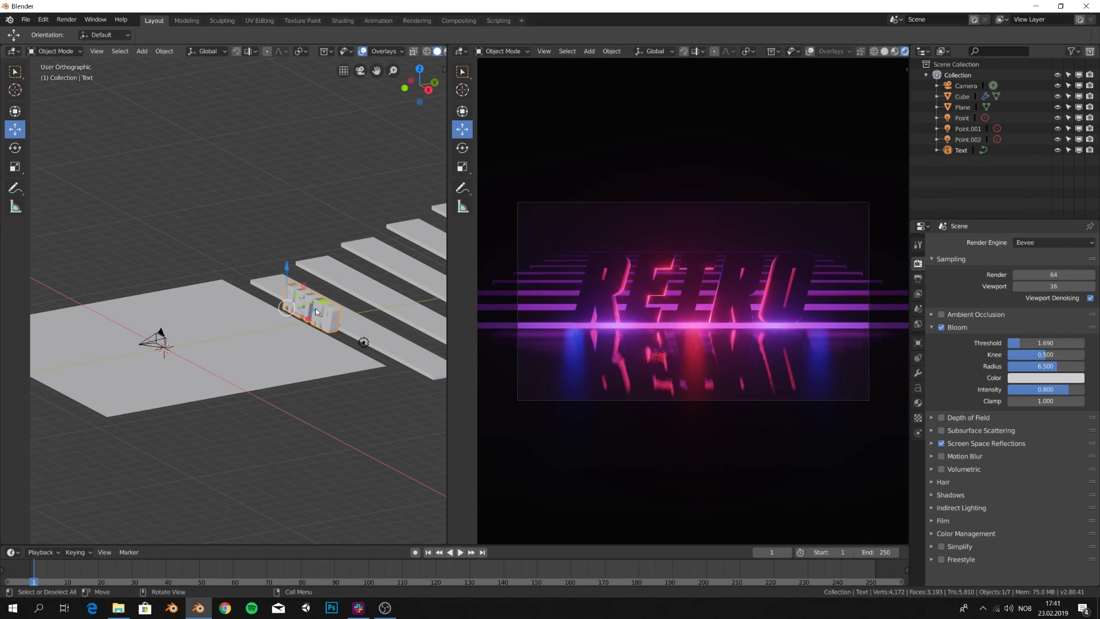
- Switch the RETRO text material to Glossy BSDF with roughness about 0.632
{"action": "left_click", "coordinate": [918, 404]}
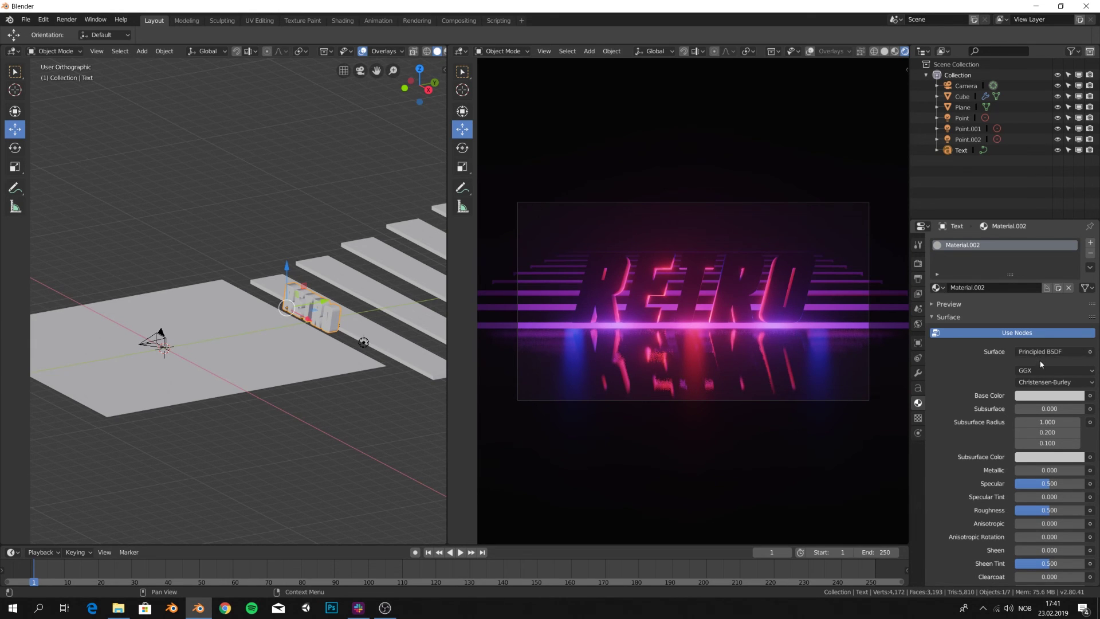
{"action": "left_click", "coordinate": [1037, 352]}
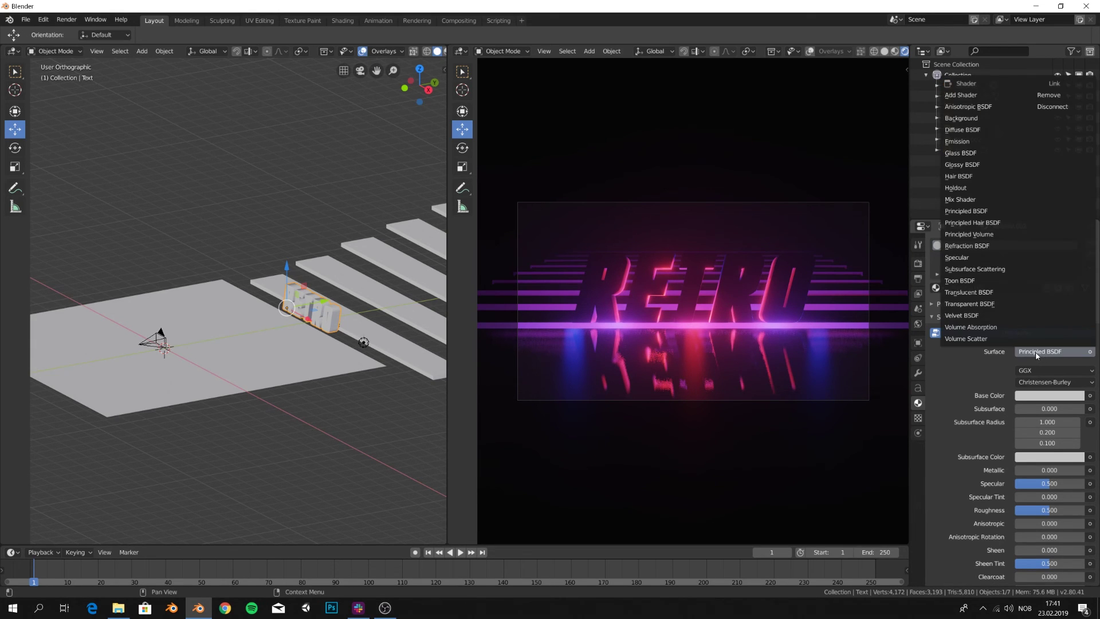
{"action": "left_click", "coordinate": [968, 165]}
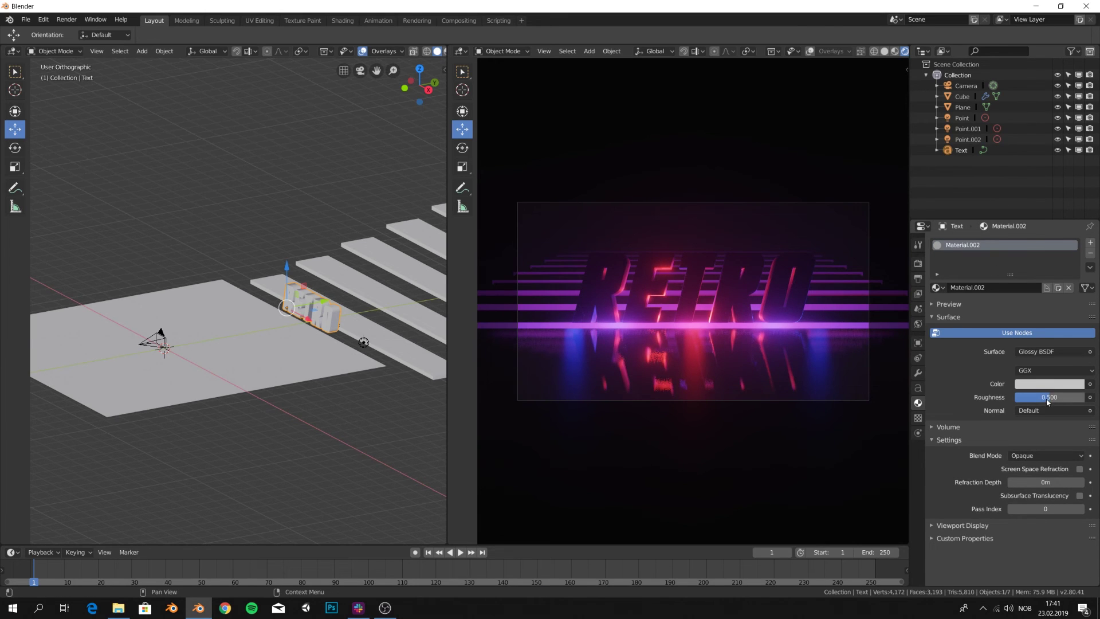
{"action": "mouse_move", "coordinate": [1051, 396]}
{"action": "left_mouse_down"}
{"action": "mouse_move", "coordinate": [1087, 397]}
{"action": "mouse_move", "coordinate": [1061, 397]}
{"action": "mouse_move", "coordinate": [1071, 397]}
{"action": "left_mouse_up"}
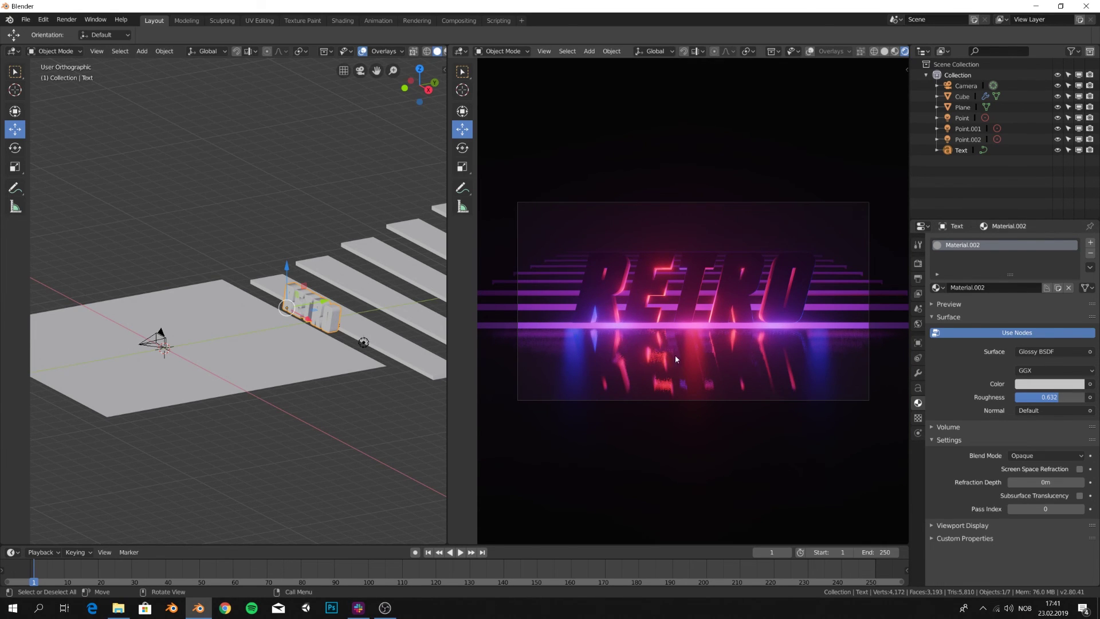
- Try a bevel depth of 0.02m, revert it to 0.01m, then select the camera
{"action": "left_click", "coordinate": [918, 388]}
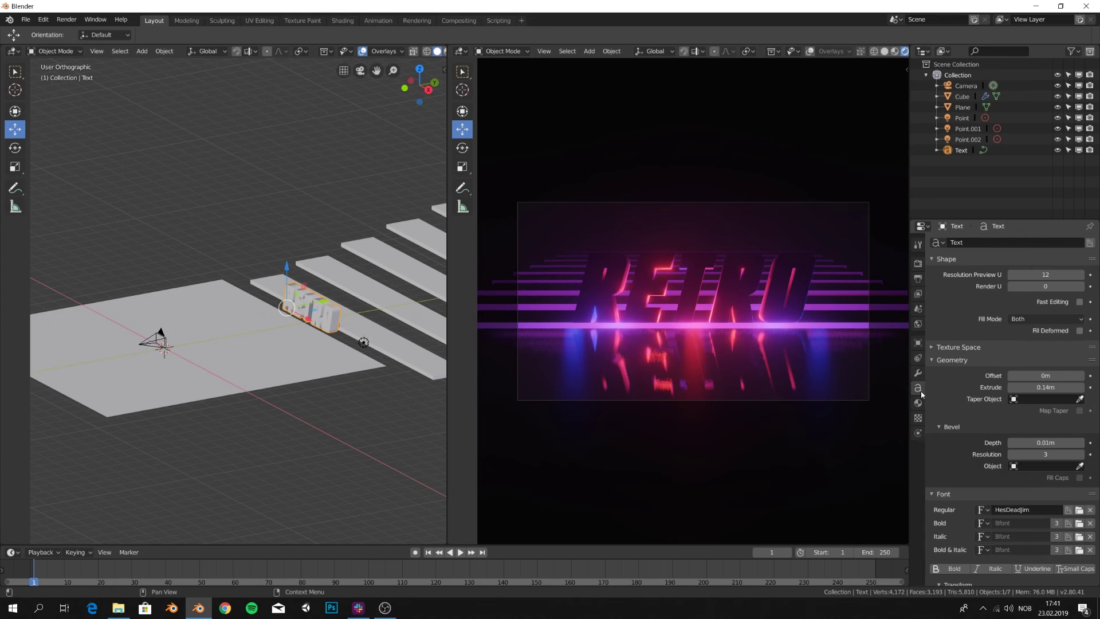
{"action": "left_click", "coordinate": [1074, 443]}
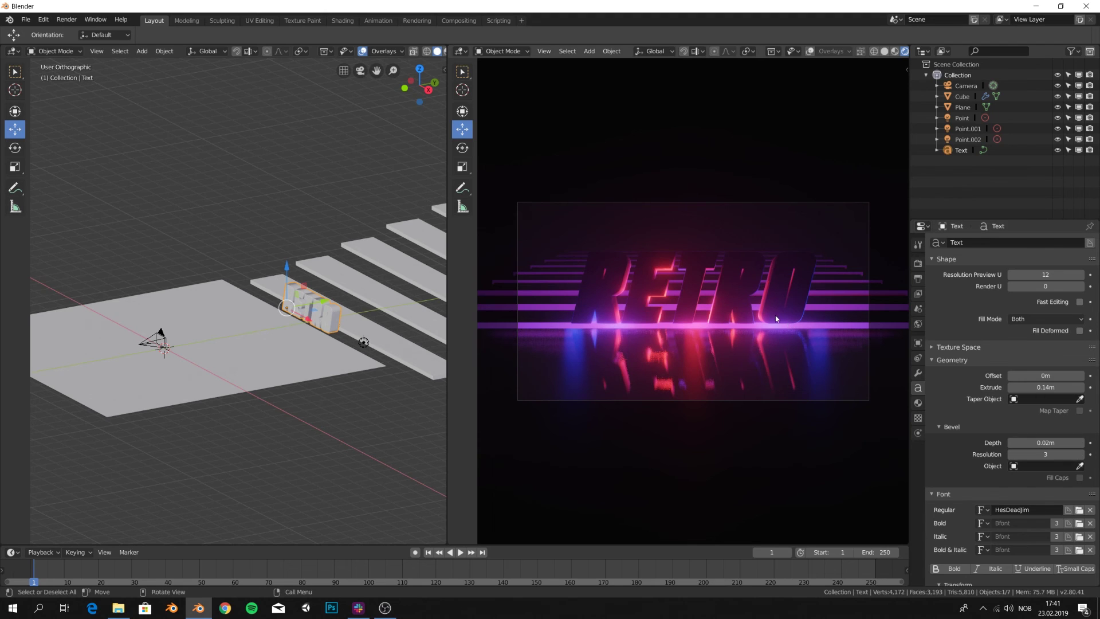
{"action": "left_click", "coordinate": [1012, 442]}
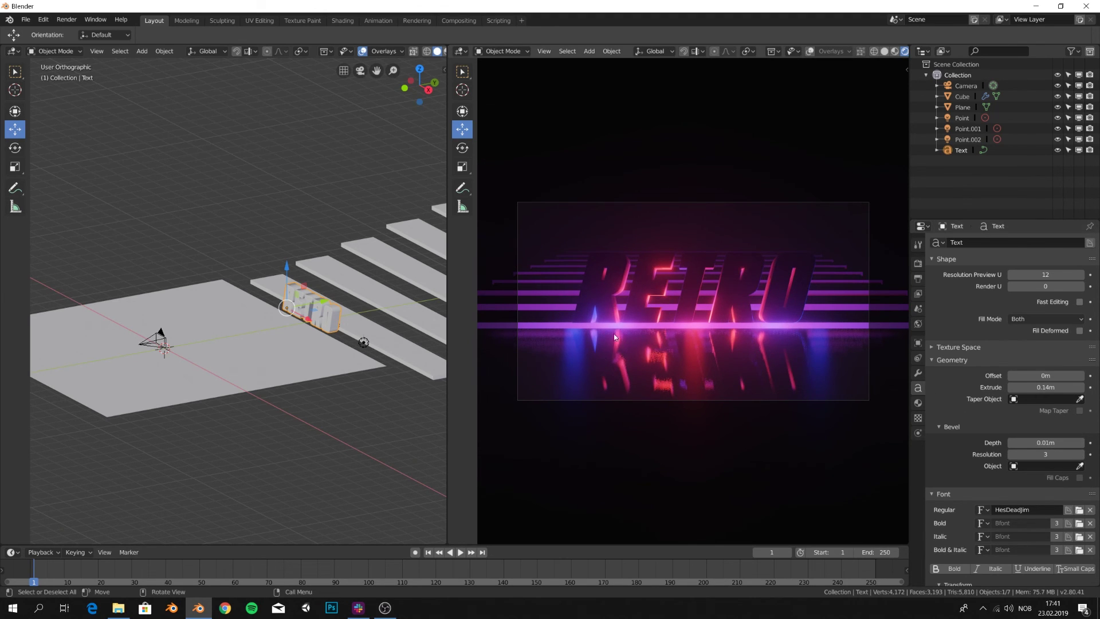
{"action": "middle_click_drag", "start_coordinate": [189, 343], "coordinate": [167, 329]}
{"action": "left_click", "coordinate": [149, 342]}
{"action": "left_click", "coordinate": [147, 343]}
- Confirm the camera's new position and lift the RETRO text slightly along Z
{"action": "key", "text": "g"}
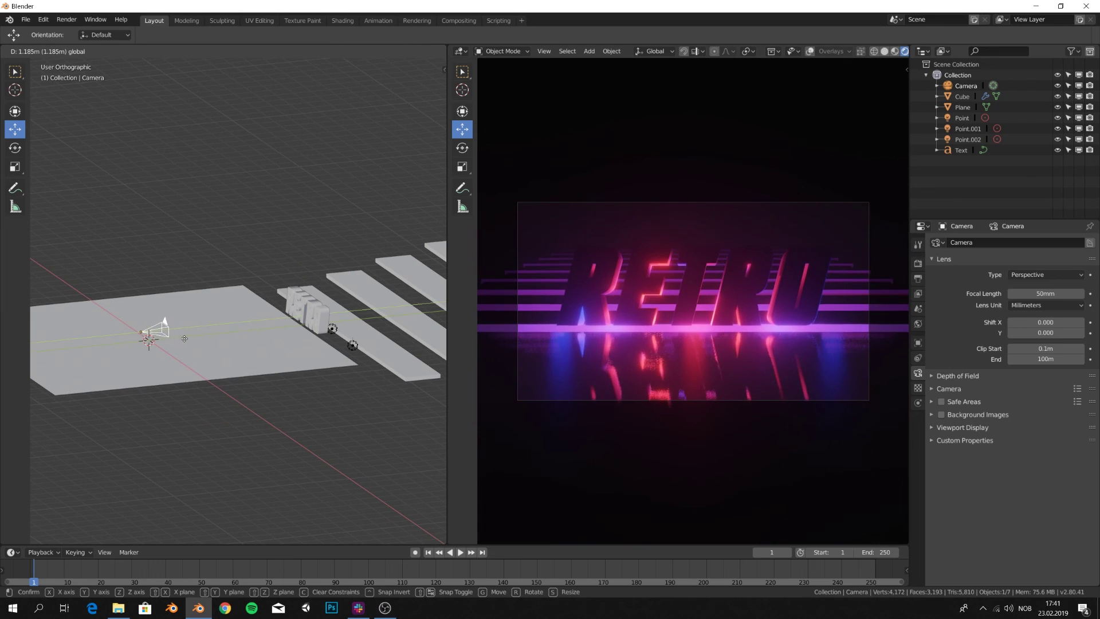
{"action": "left_click", "coordinate": [184, 338]}
{"action": "middle_click_drag", "start_coordinate": [425, 309], "coordinate": [310, 291]}
{"action": "left_click", "coordinate": [310, 295]}
{"action": "left_click_drag", "start_coordinate": [288, 270], "coordinate": [287, 261]}
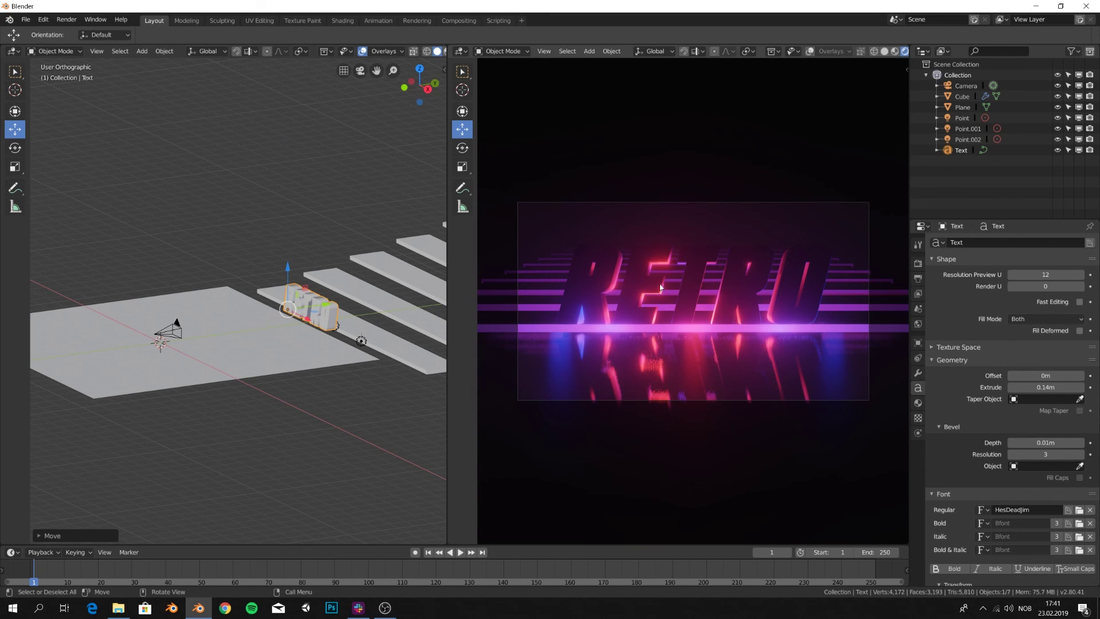
- Select the point lights and raise them vertically
{"action": "middle_click_drag", "start_coordinate": [269, 314], "coordinate": [244, 341]}
{"action": "left_click", "coordinate": [310, 363]}
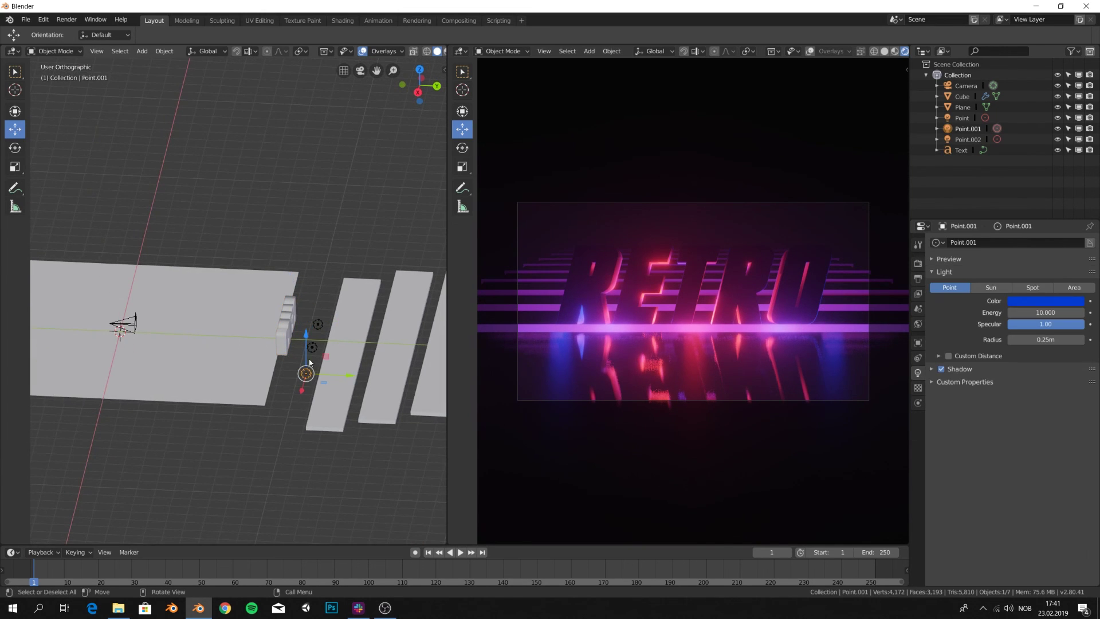
{"action": "left_click", "coordinate": [312, 347]}
{"action": "middle_click_drag", "start_coordinate": [312, 347], "coordinate": [316, 320]}
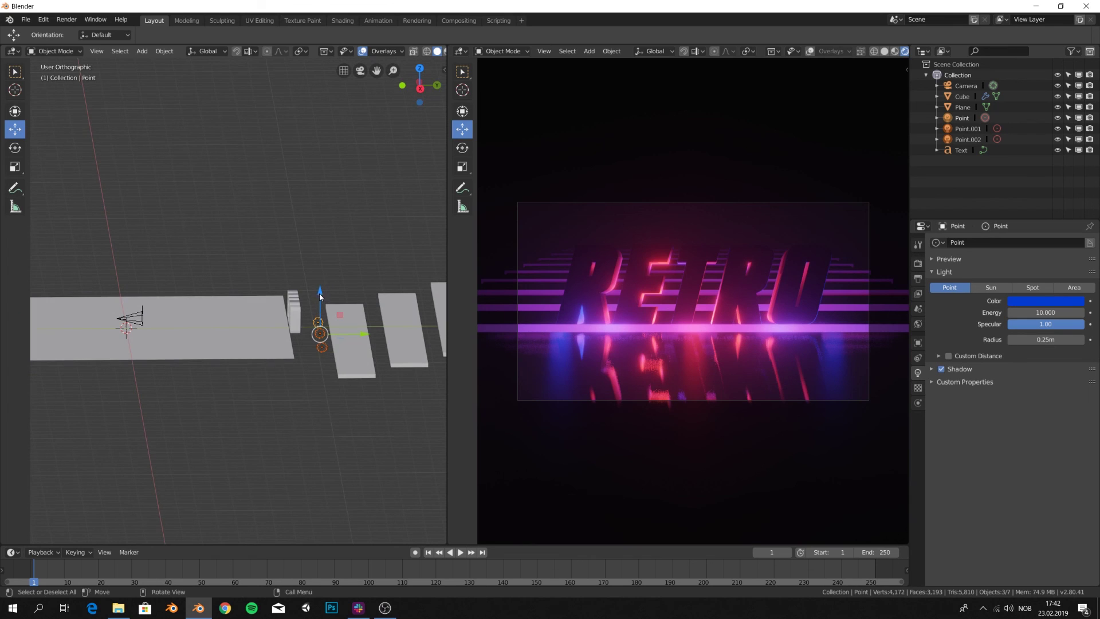
{"action": "key", "text": "g"}
{"action": "key", "text": "z"}
{"action": "left_click", "coordinate": [319, 288]}
- Shift the point lights along the Y axis and recentre the camera preview
{"action": "key", "text": "g"}
{"action": "key", "text": "y"}
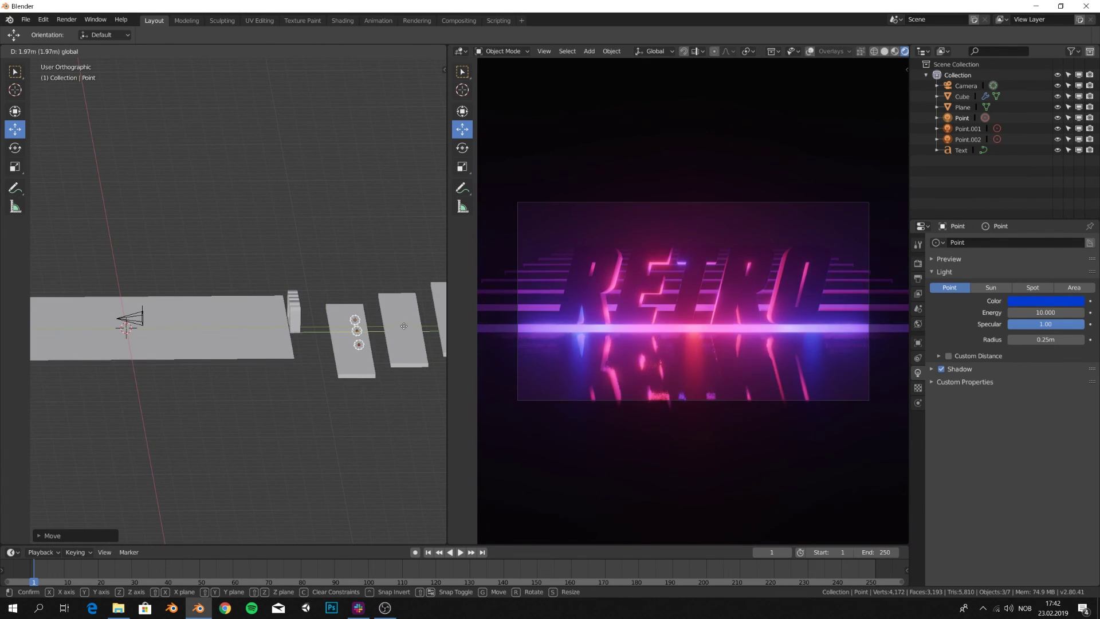
{"action": "left_click", "coordinate": [385, 331]}
{"action": "middle_click_drag", "start_coordinate": [385, 331], "coordinate": [361, 343]}
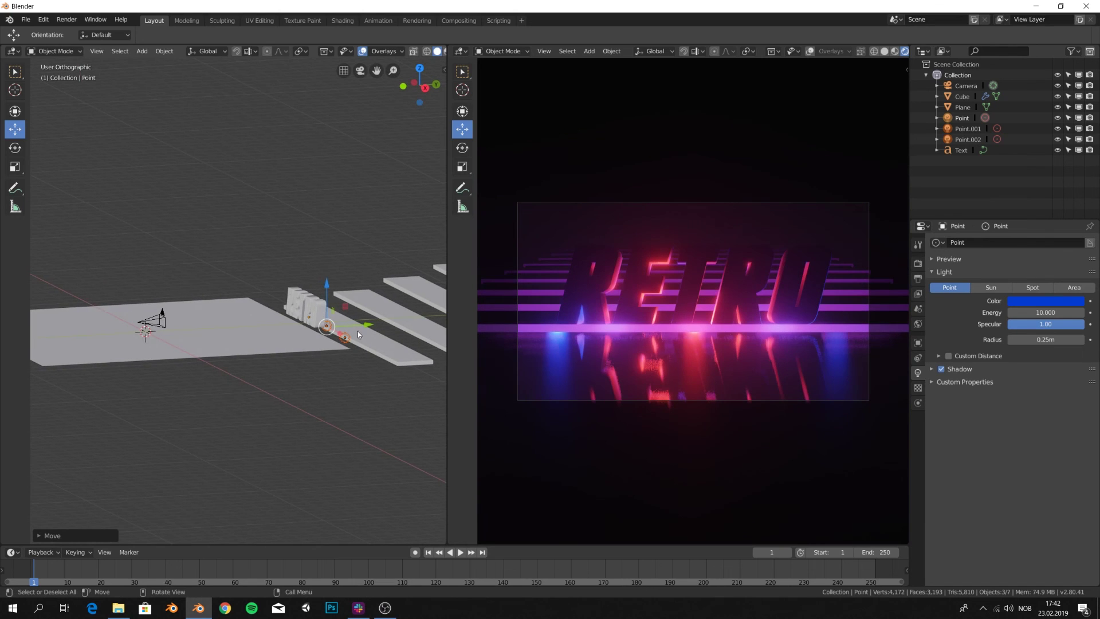
{"action": "middle_click_drag", "start_coordinate": [724, 273], "coordinate": [734, 267], "text": "shift"}
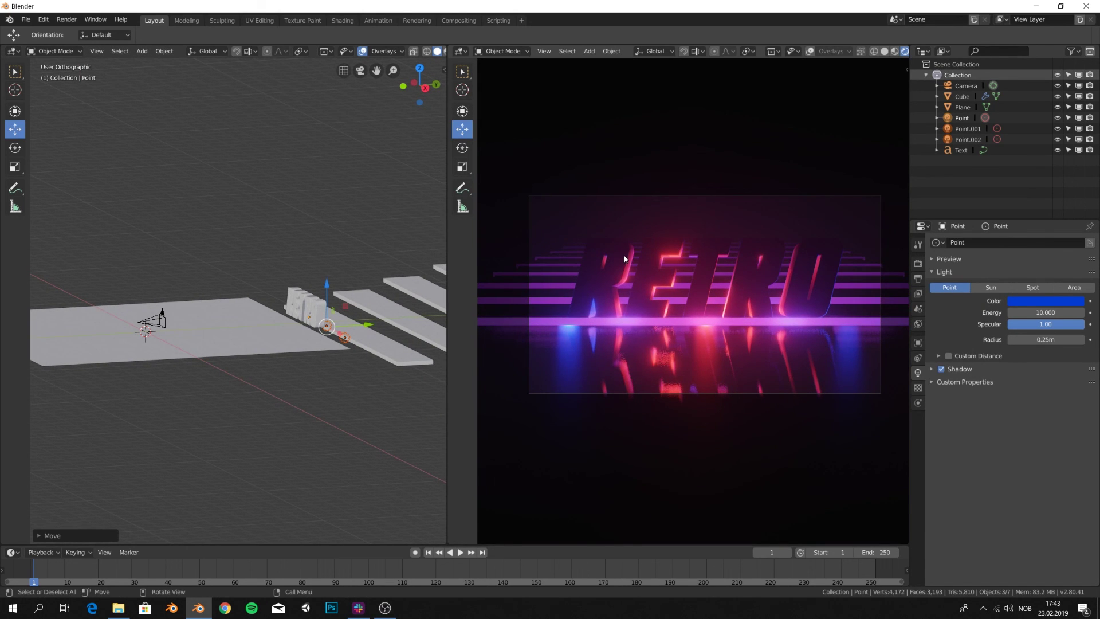
- Render the frame with F12 and open Save As to edit the PNG file name
{"action": "key", "text": "F12"}
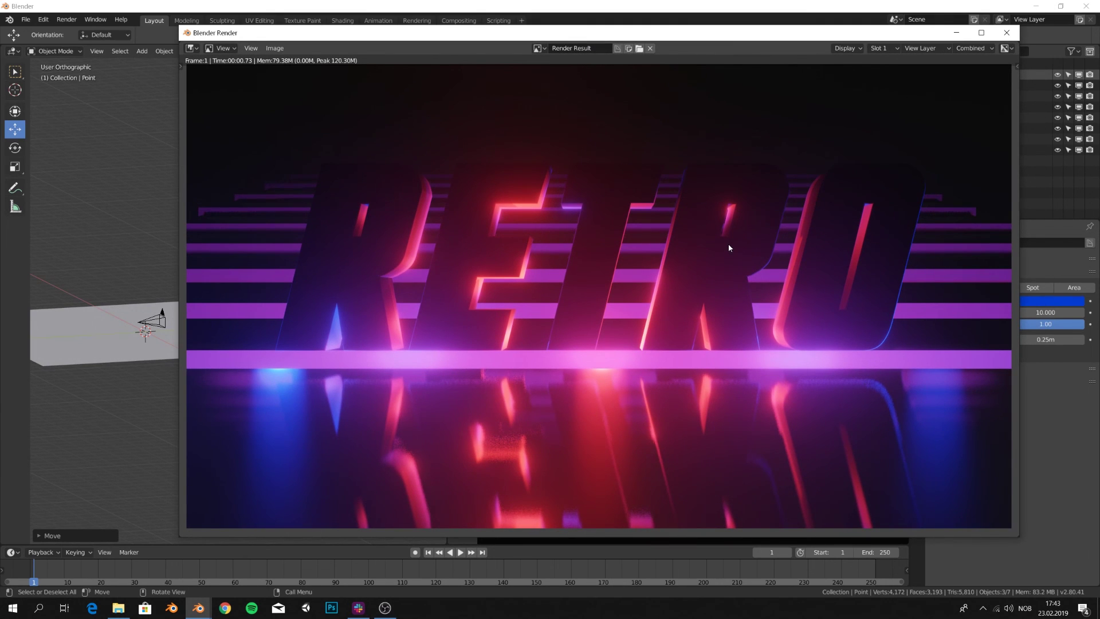
{"action": "key", "text": "shift+alt+s"}
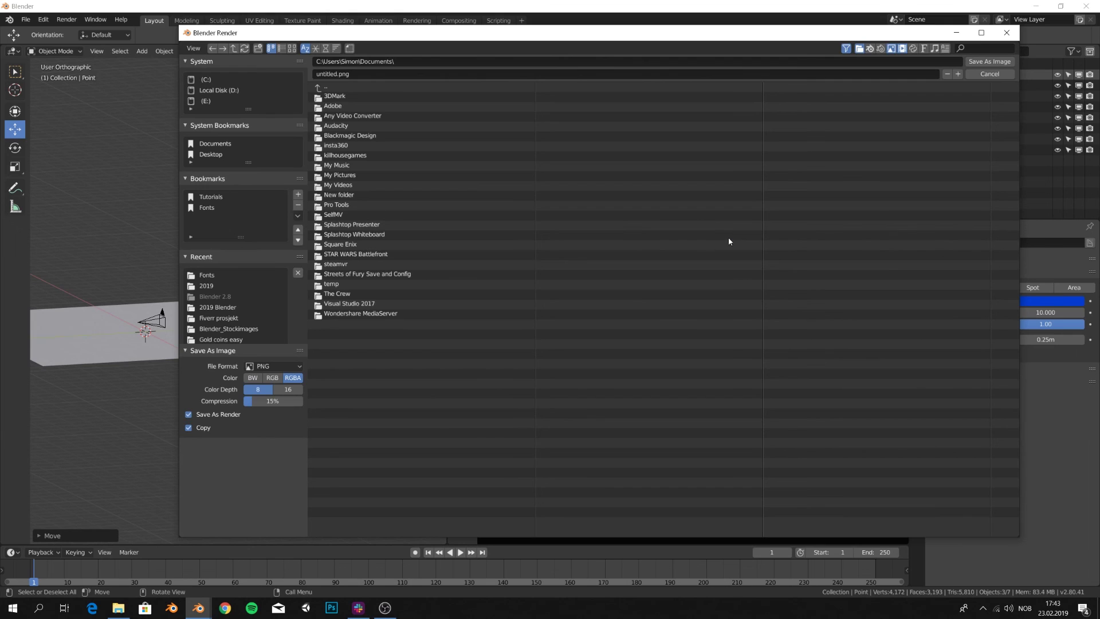
{"action": "left_click", "coordinate": [335, 73]}
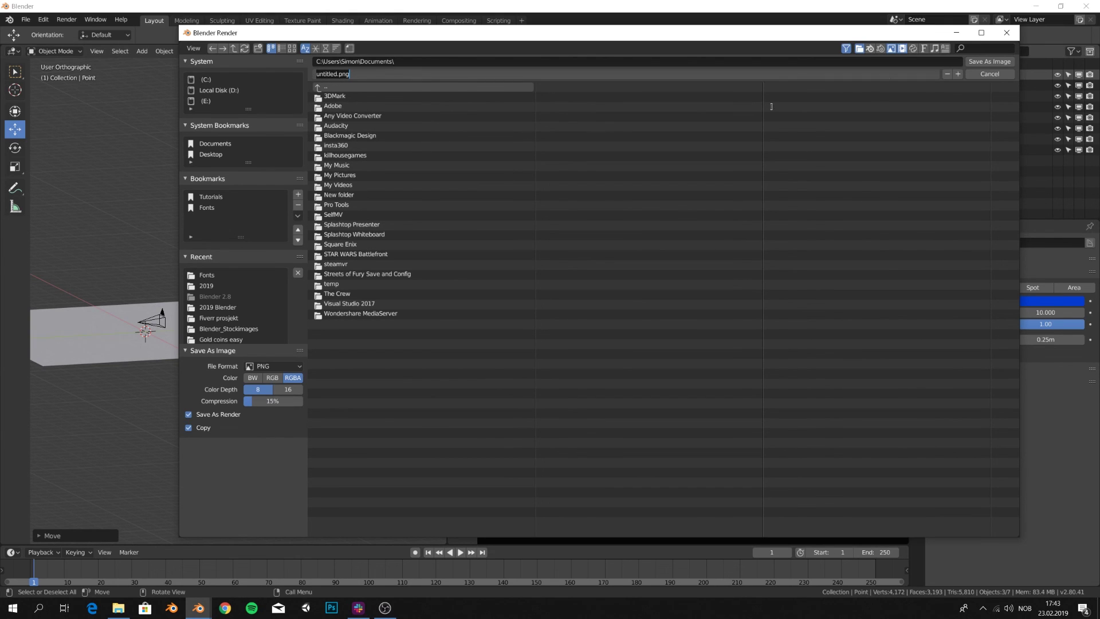